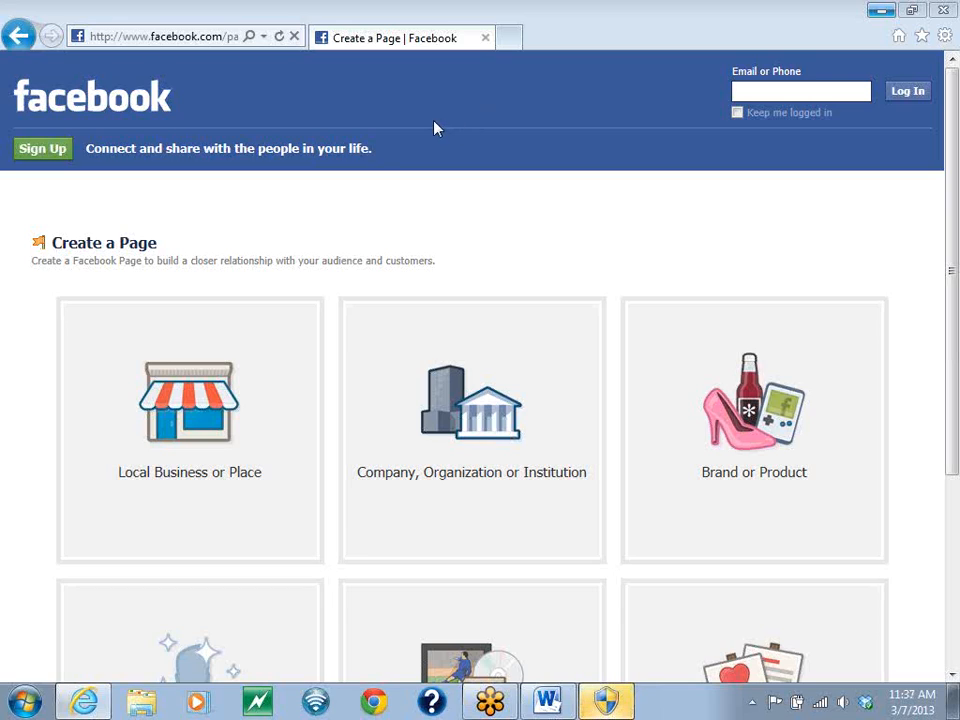
- Choose Local Business or Place as the page type and set its category to Real Estate
left_click(164, 424)
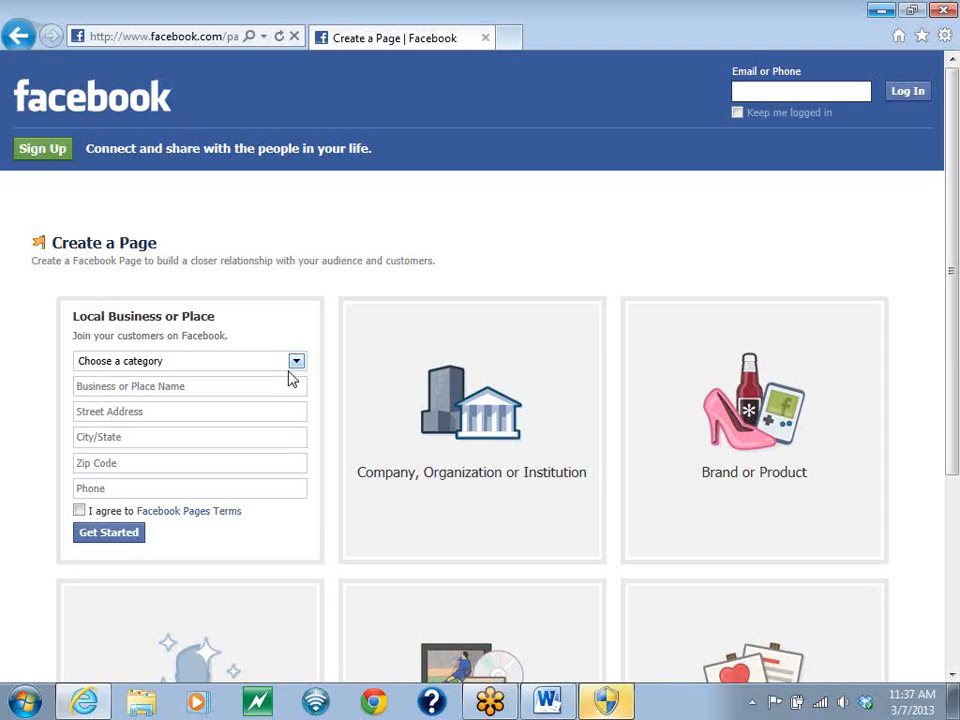
left_click(296, 364)
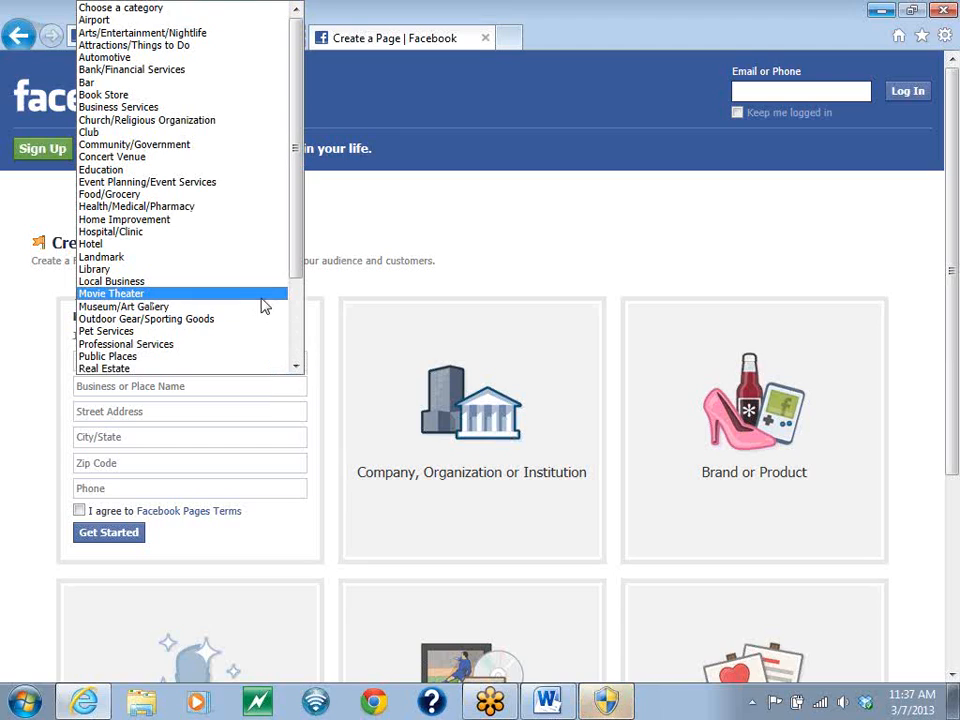
scroll(250, 306, "down", 1)
left_click(178, 333)
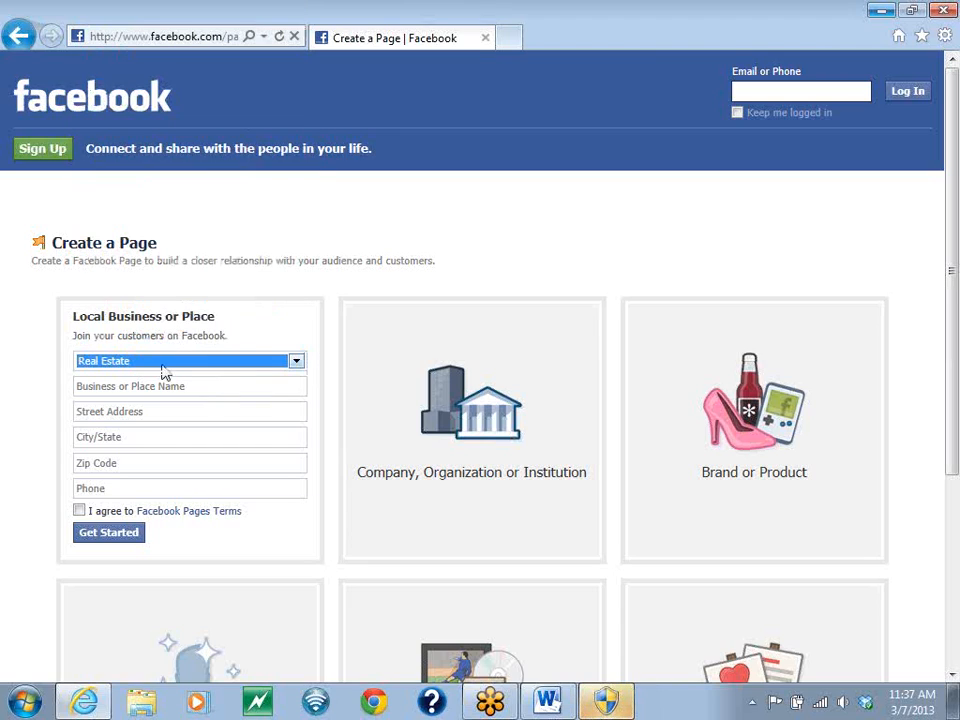
- Enter "Technology Turtles" as the business or place name
left_click(161, 389)
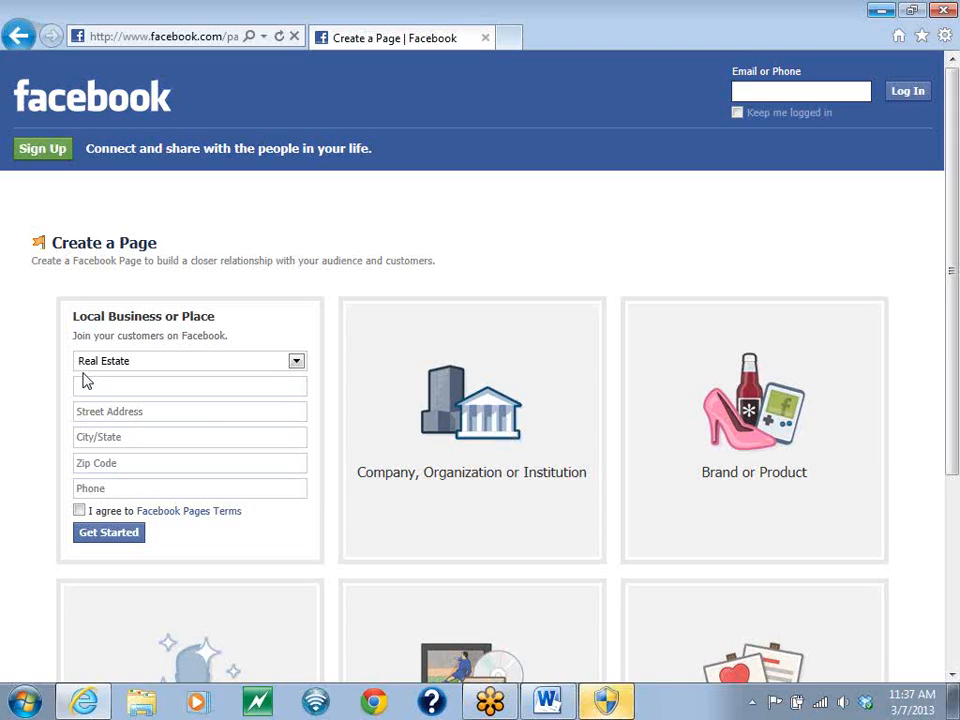
type("Technolo")
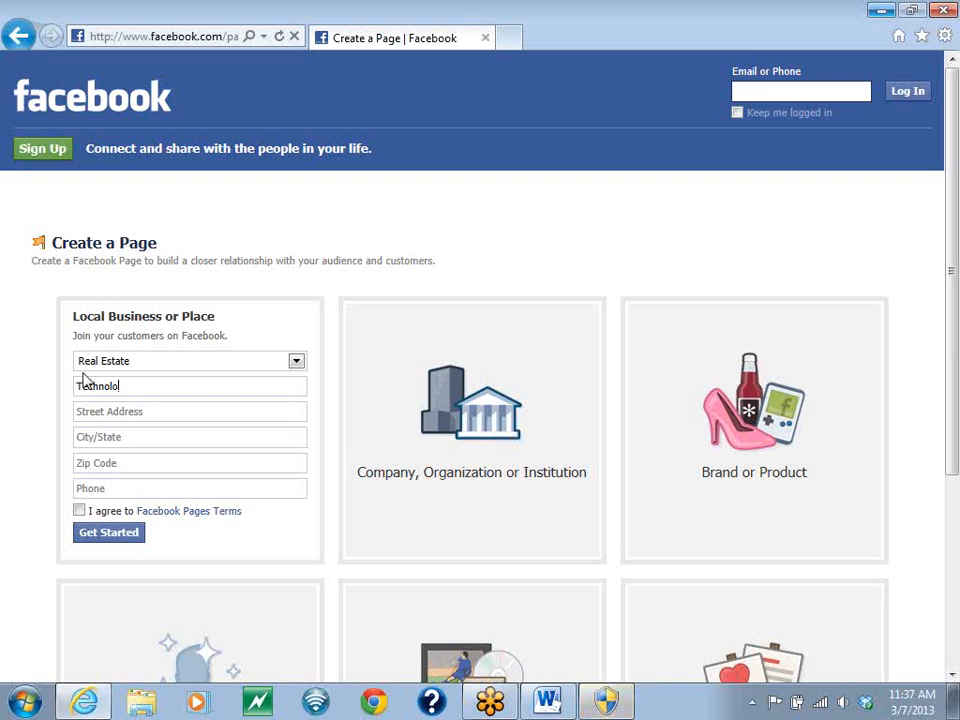
type("gy Turtles")
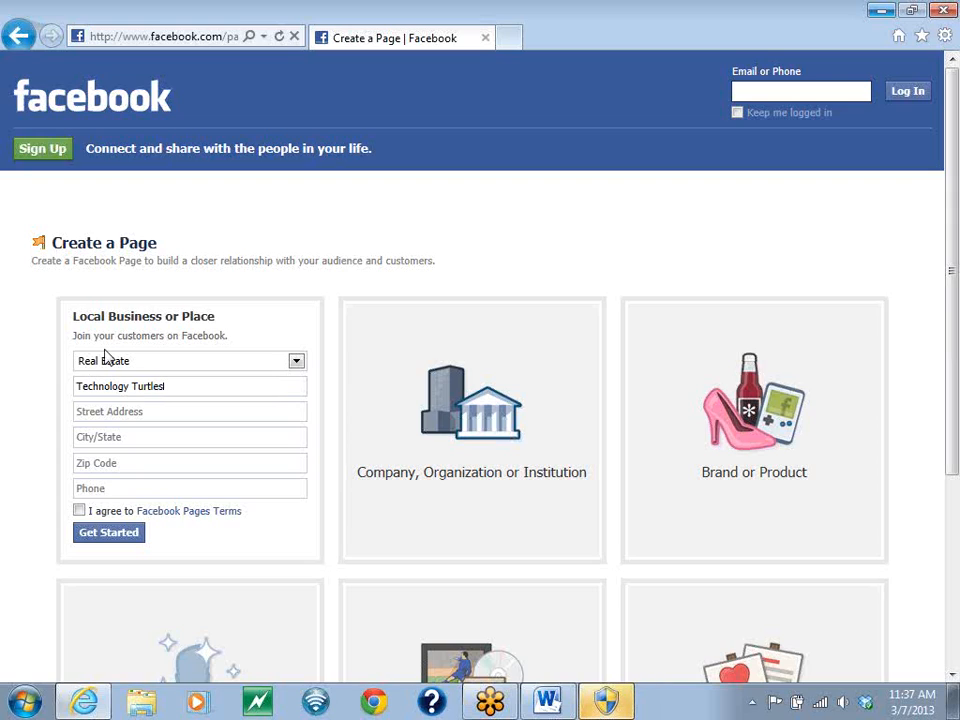
- Fill in the business's street address with the corrected suite number
left_click(91, 415)
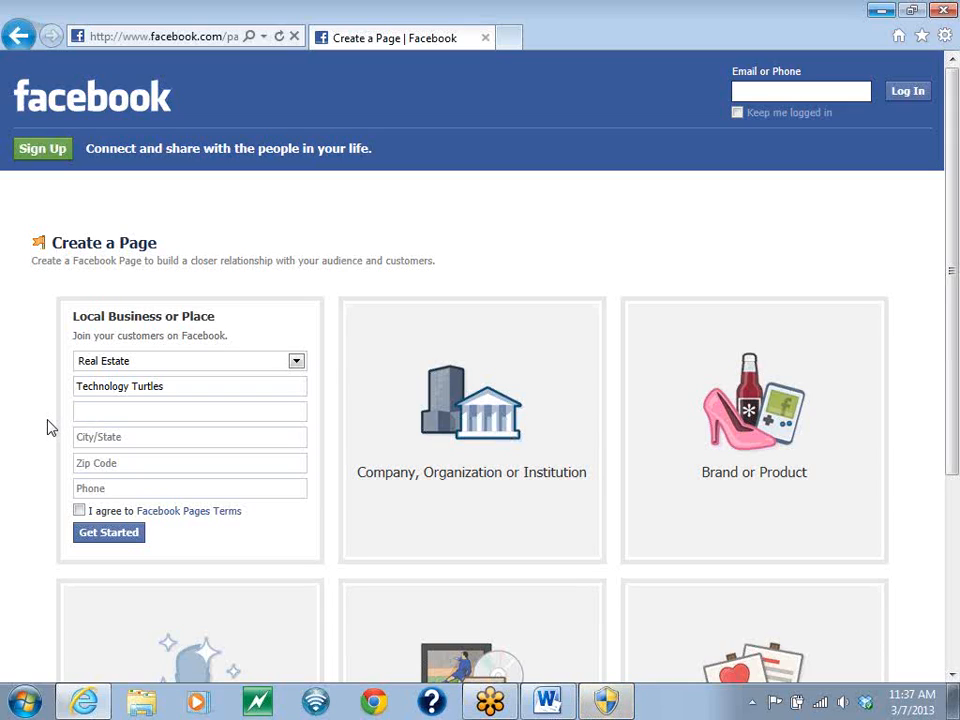
type("12301 Lake Underhill Rd")
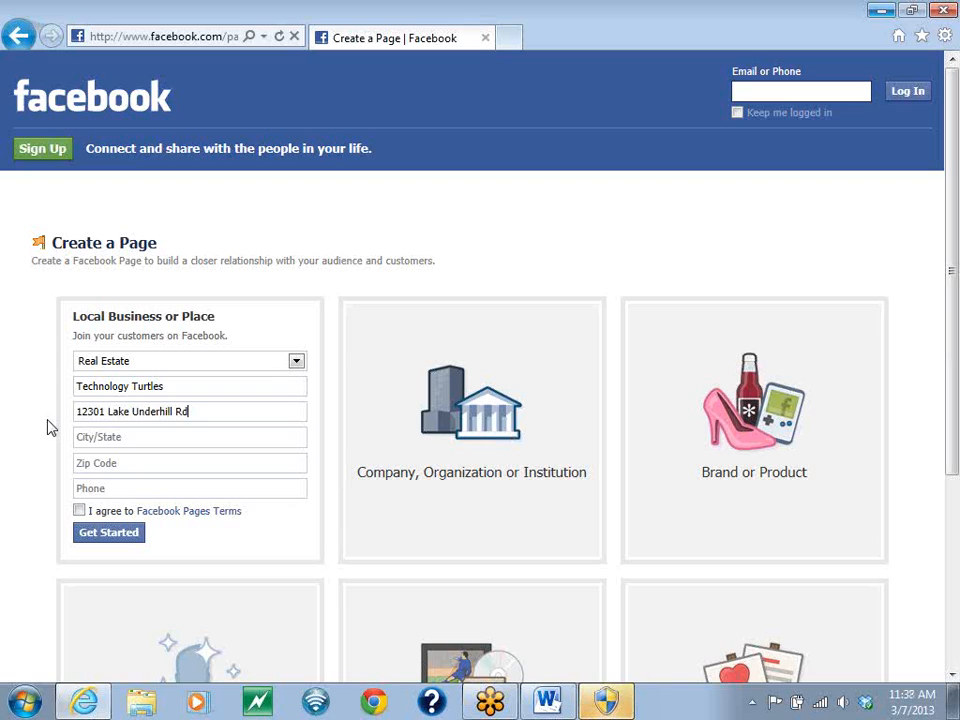
type(". Suite 100")
key("Tab")
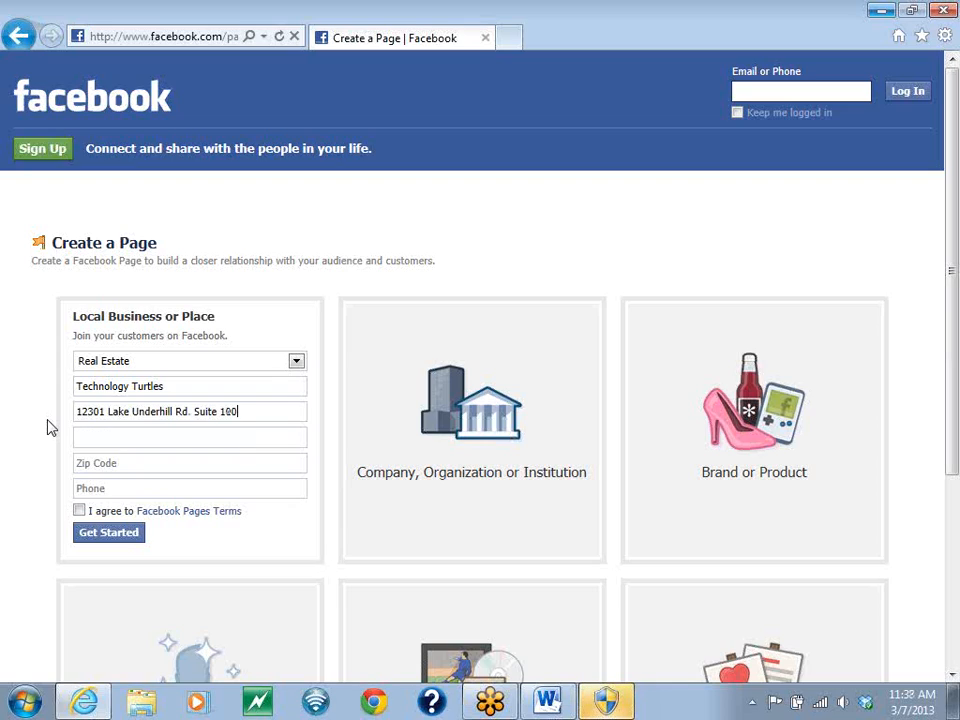
left_click(242, 416)
key("BackSpace")
key("BackSpace")
type("11")
key("Tab")
- Enter the business's city, pick the suggested match with the right state, and fill in the zip code
type("Or")
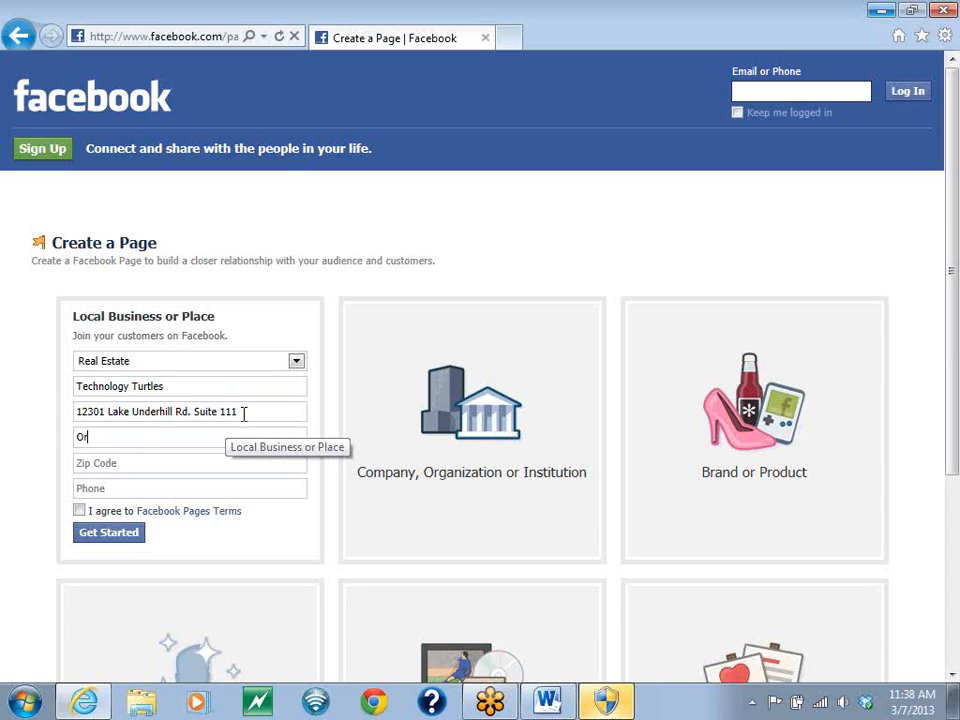
type("lando")
key("Tab")
left_click(242, 437)
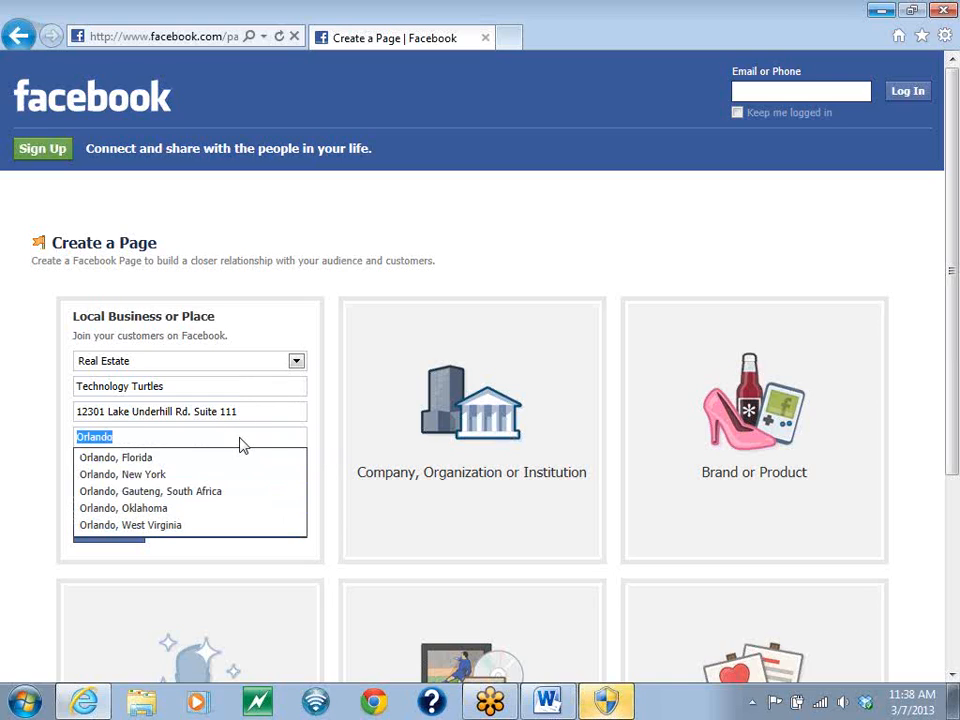
left_click(146, 457)
left_click(136, 463)
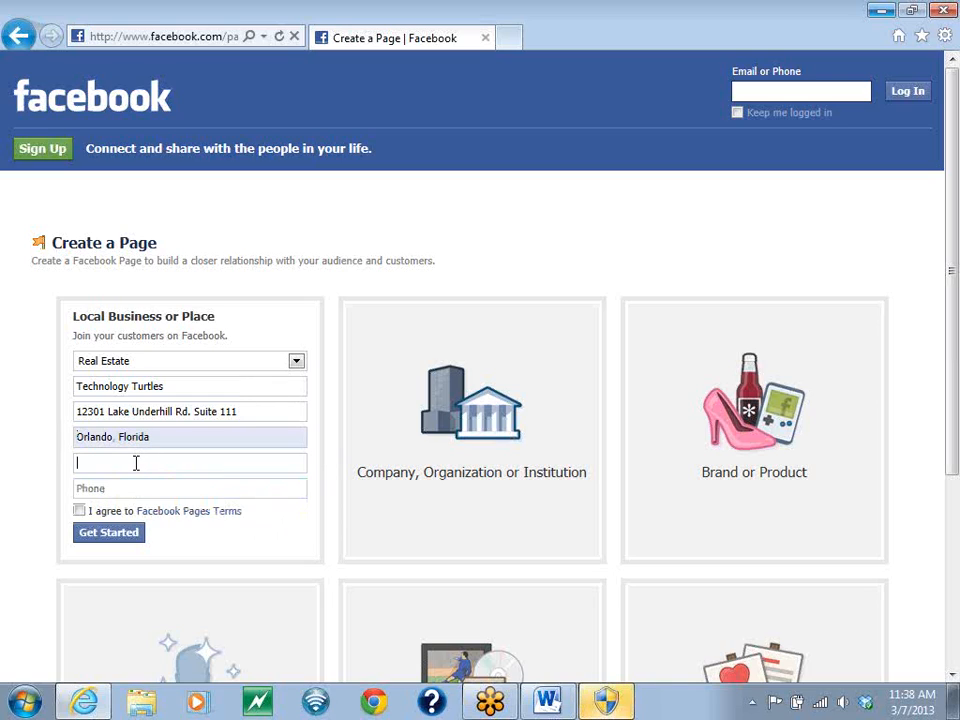
type("32828")
key("Tab")
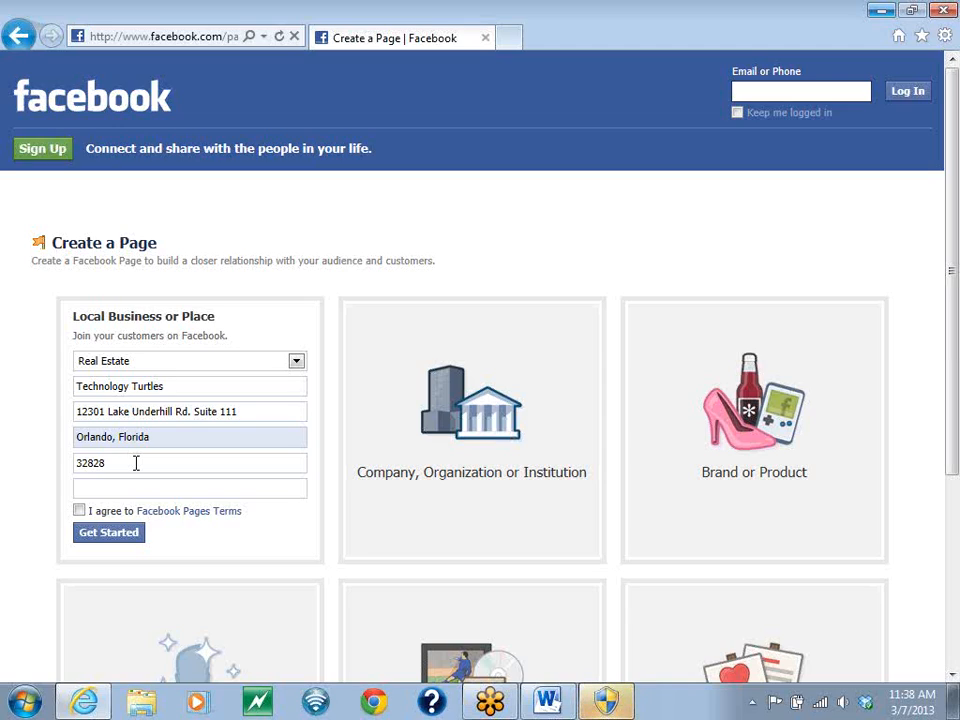
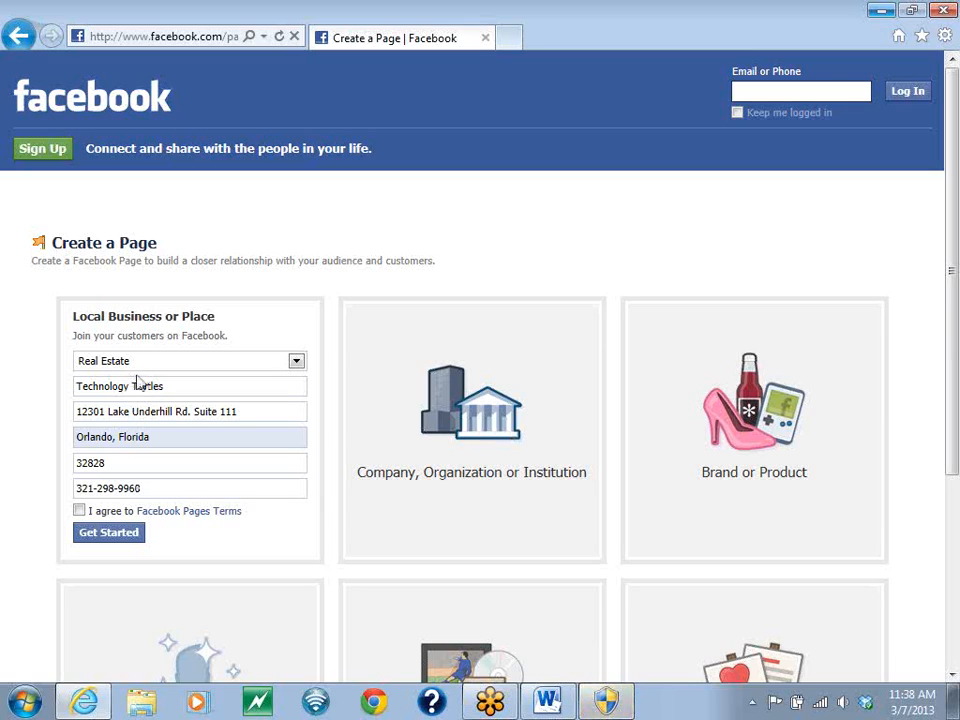
- Fill in the business's phone number
scroll(43, 364, "down", 3)
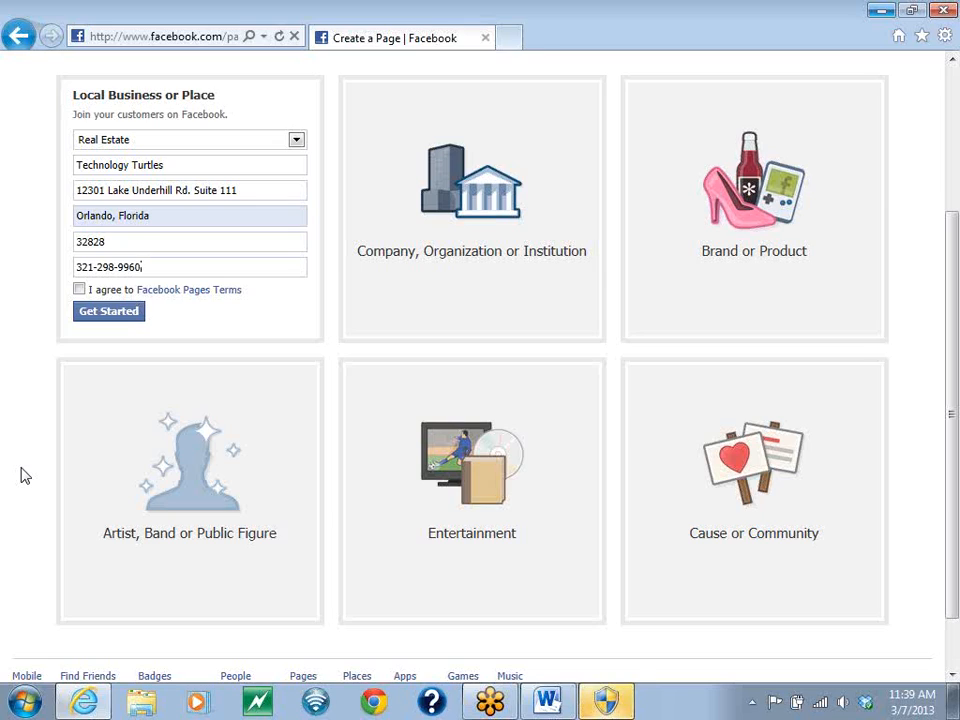
type(".")
type(".")
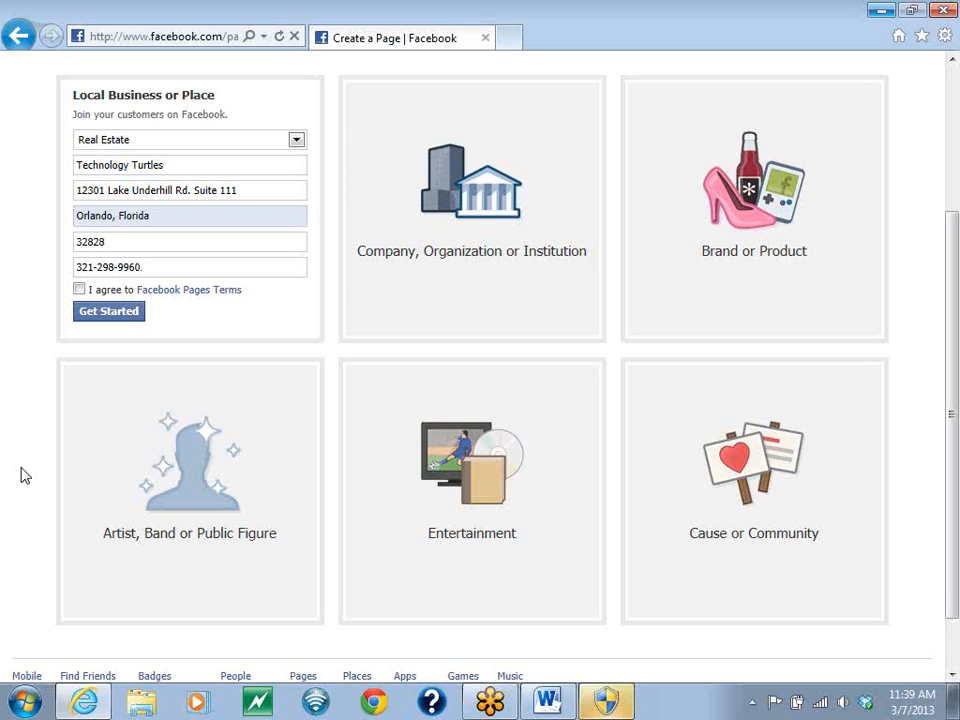
key("BackSpace")
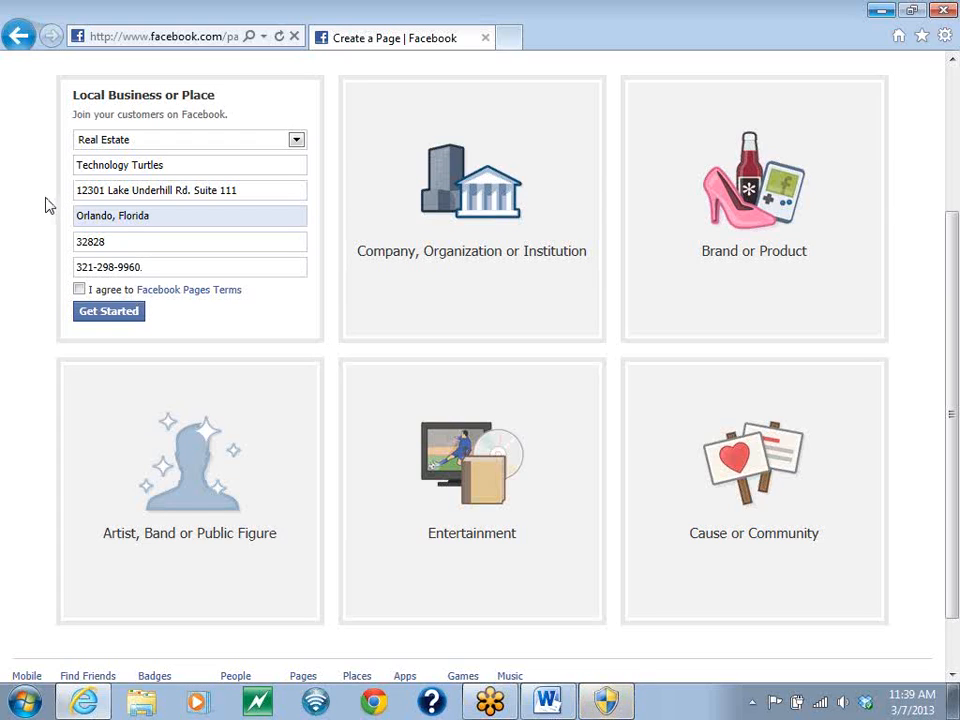
- Agree to the Facebook Pages Terms, remove the stray period after the phone number, and submit the page form
left_click(79, 289)
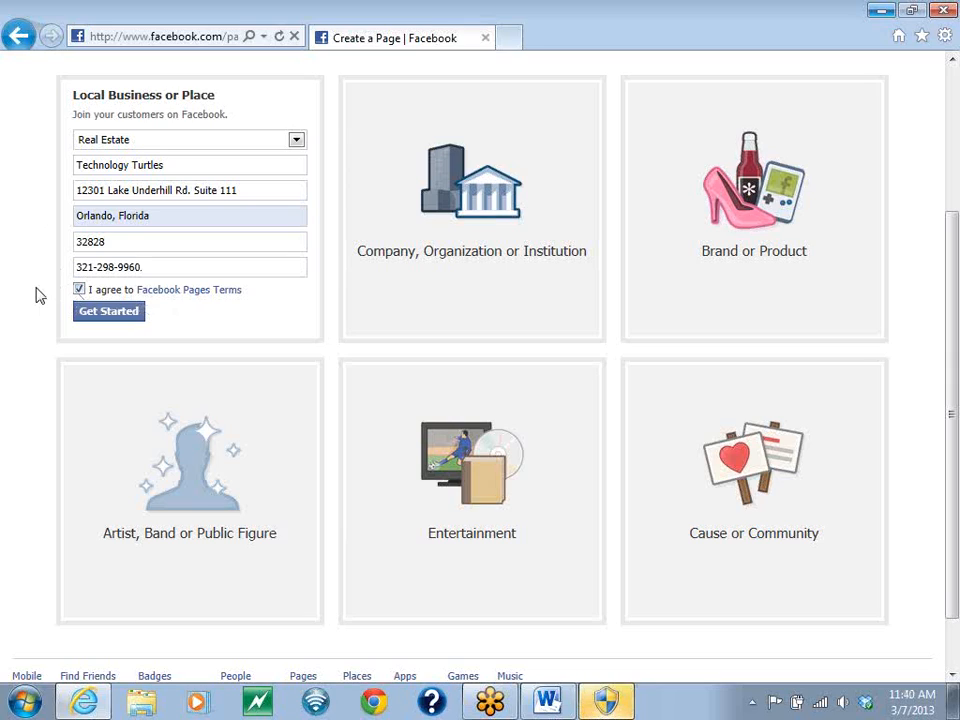
key("BackSpace")
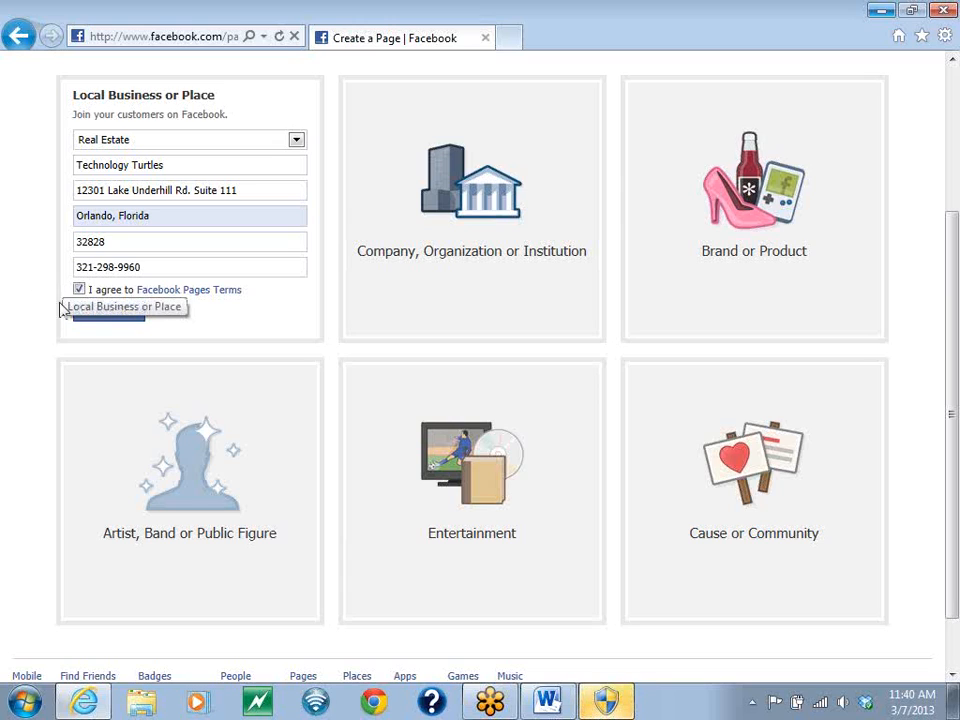
left_click(92, 316)
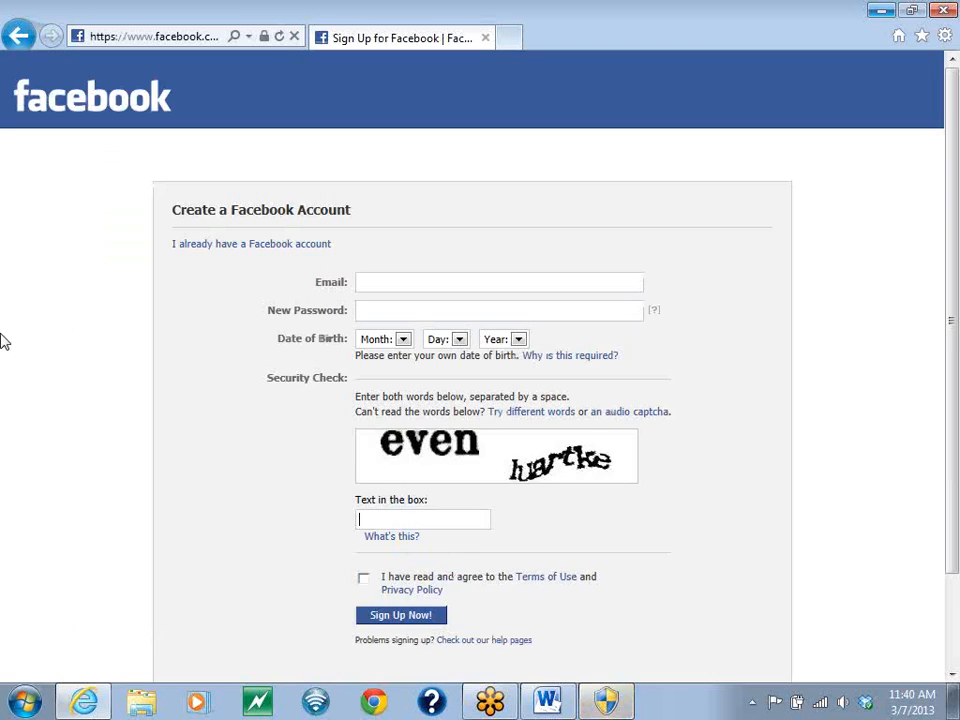
left_click(406, 286)
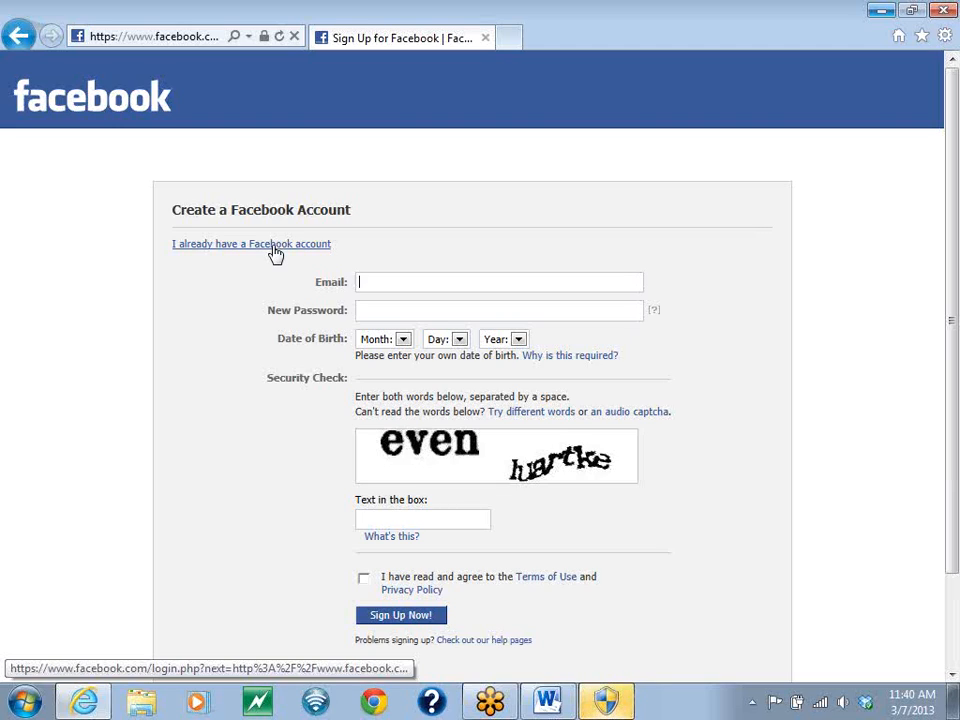
left_click(547, 700)
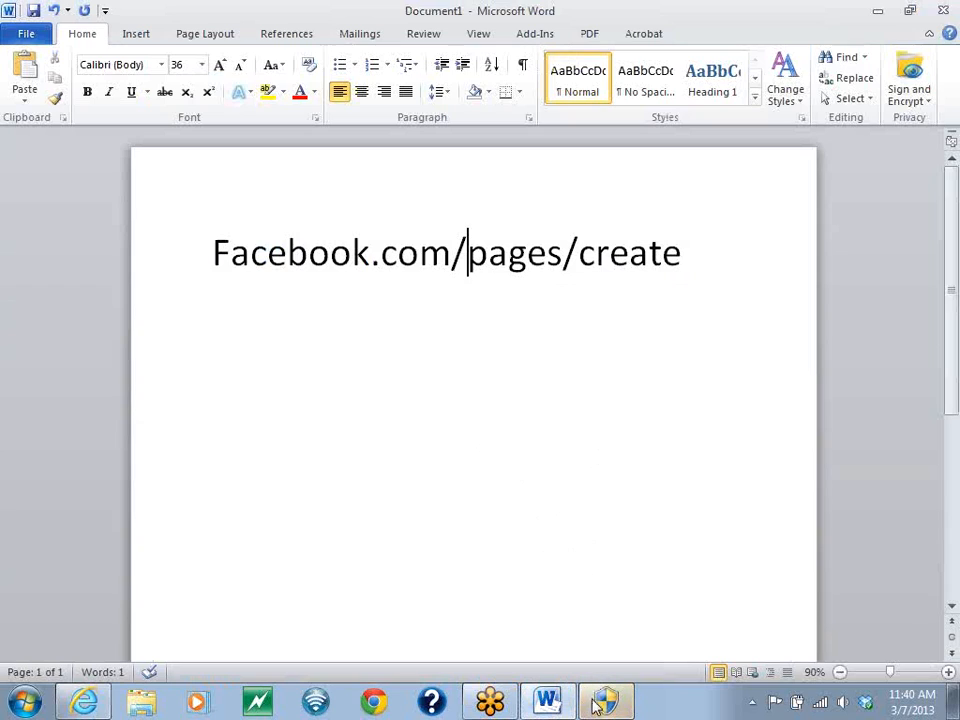
mouse_move(603, 708)
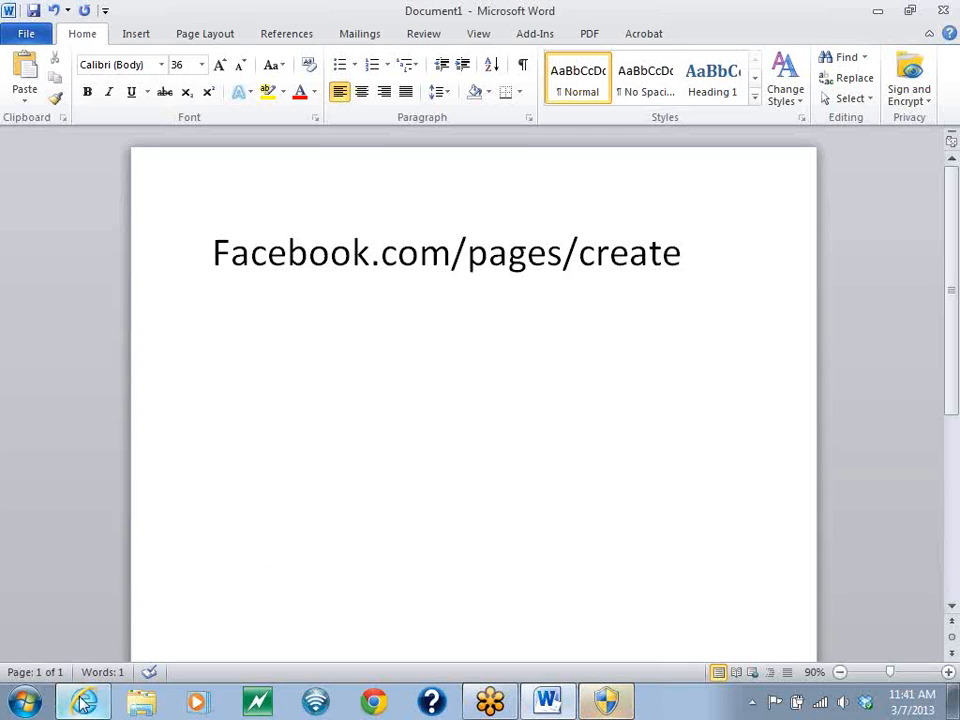
mouse_move(82, 706)
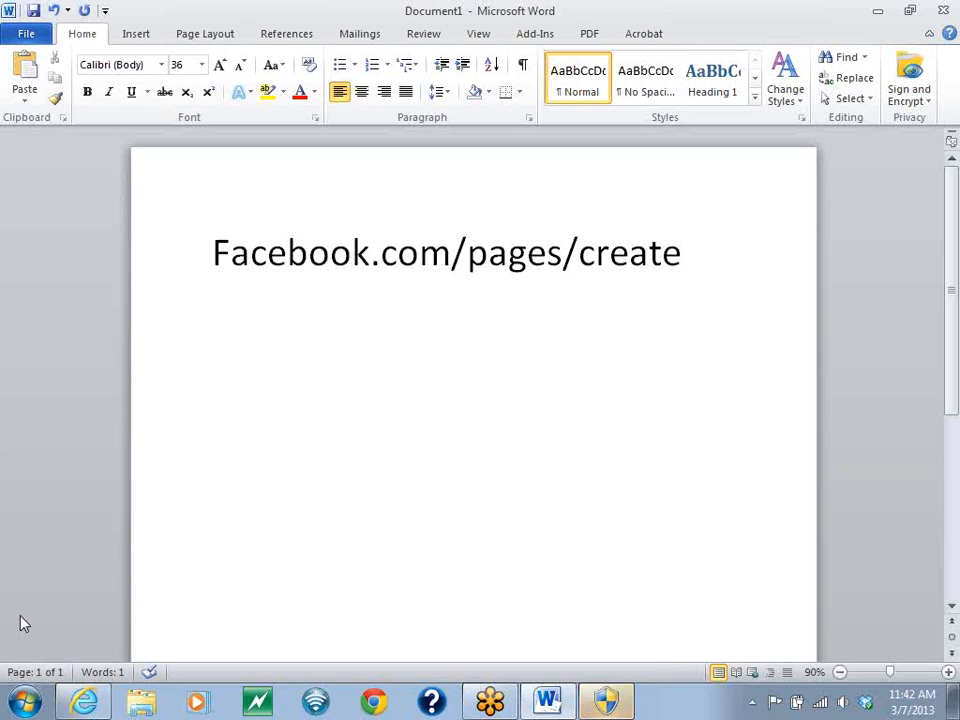
left_click(84, 703)
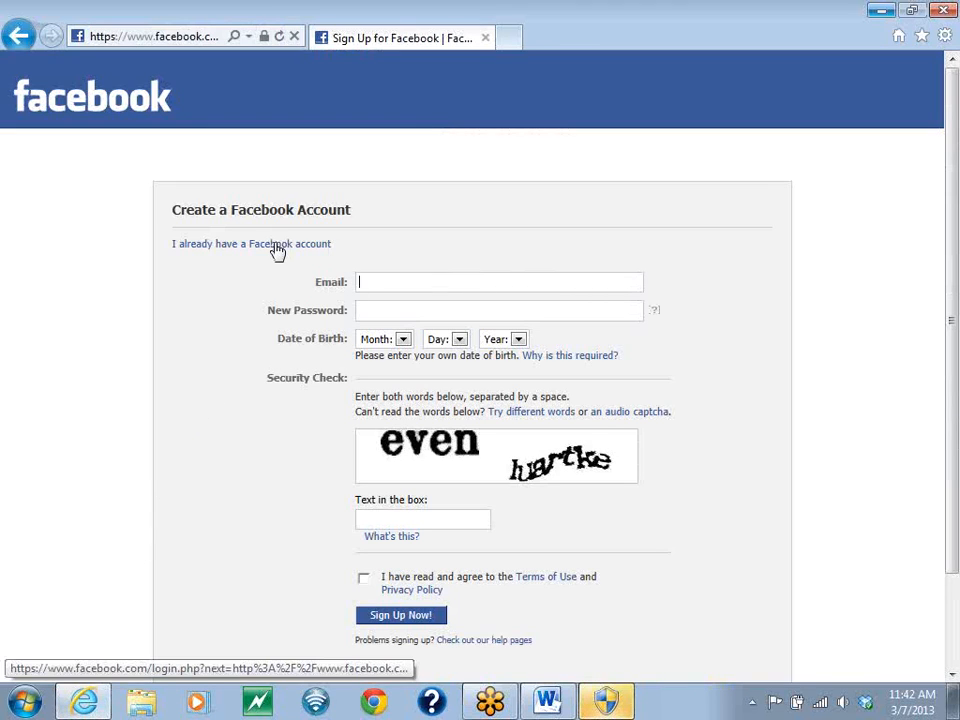
- Log in to the existing Facebook account with its e-mail and password, and decline to have the browser remember the password
left_click(262, 246)
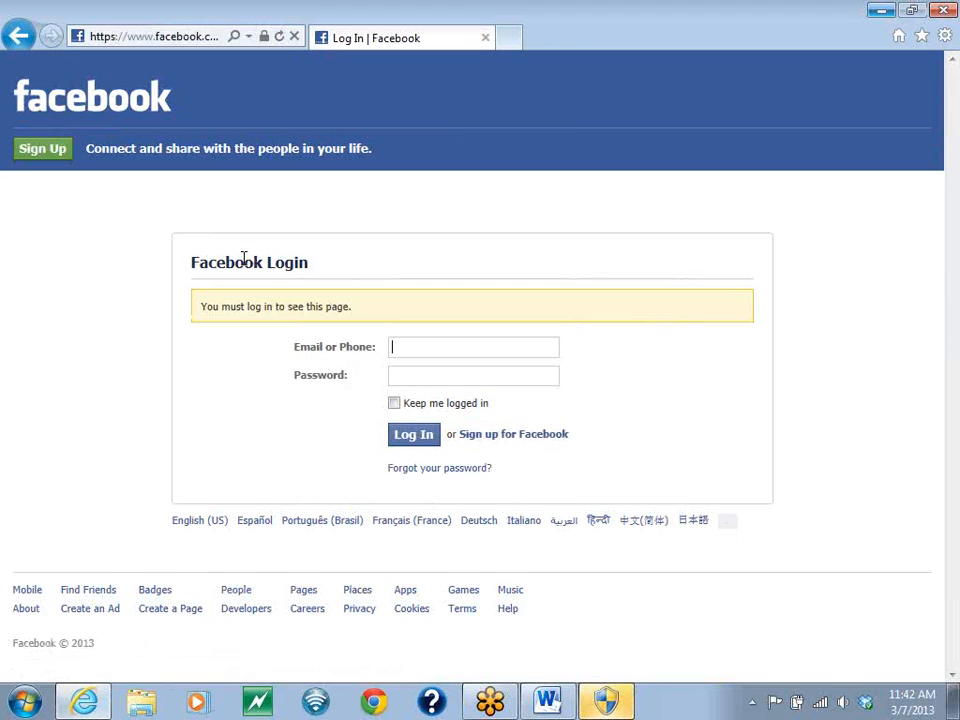
key("Tab")
type("•••")
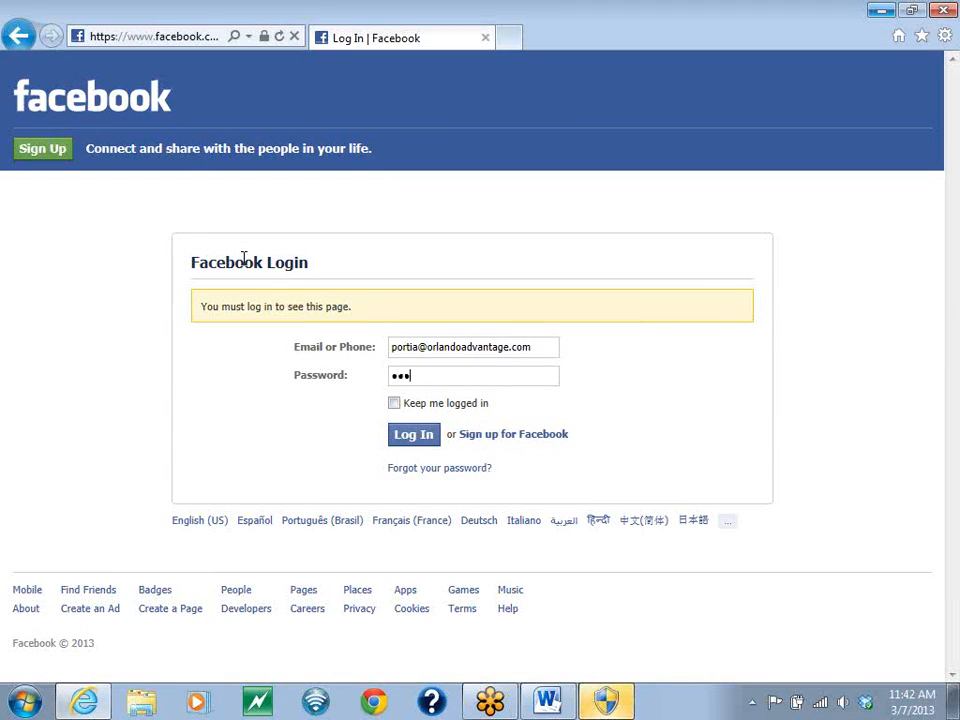
type("••••••••")
key("Return")
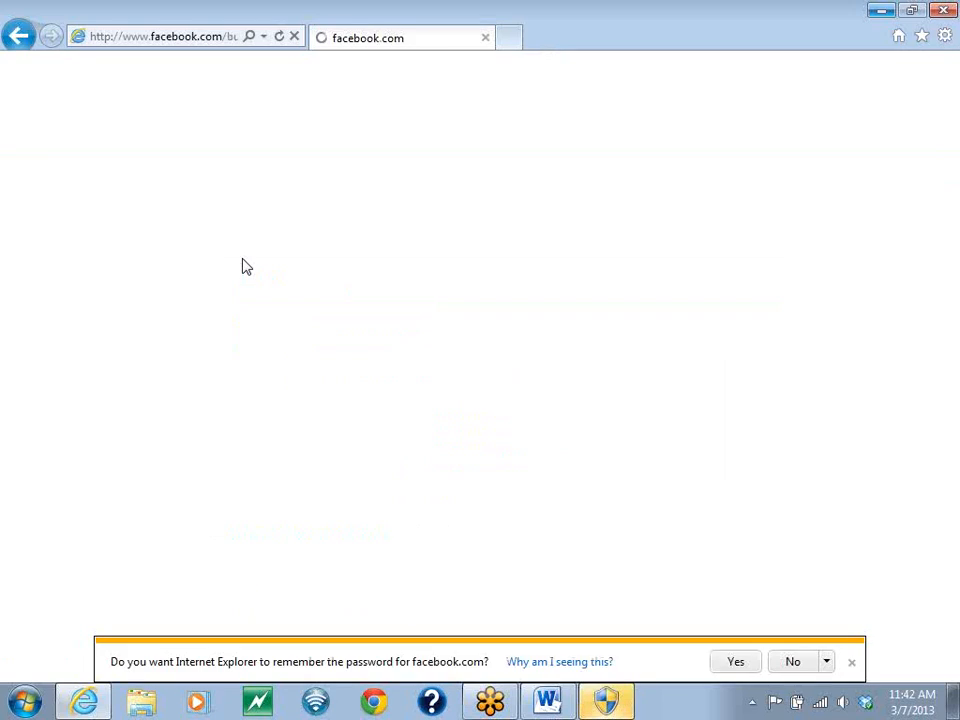
left_click(789, 663)
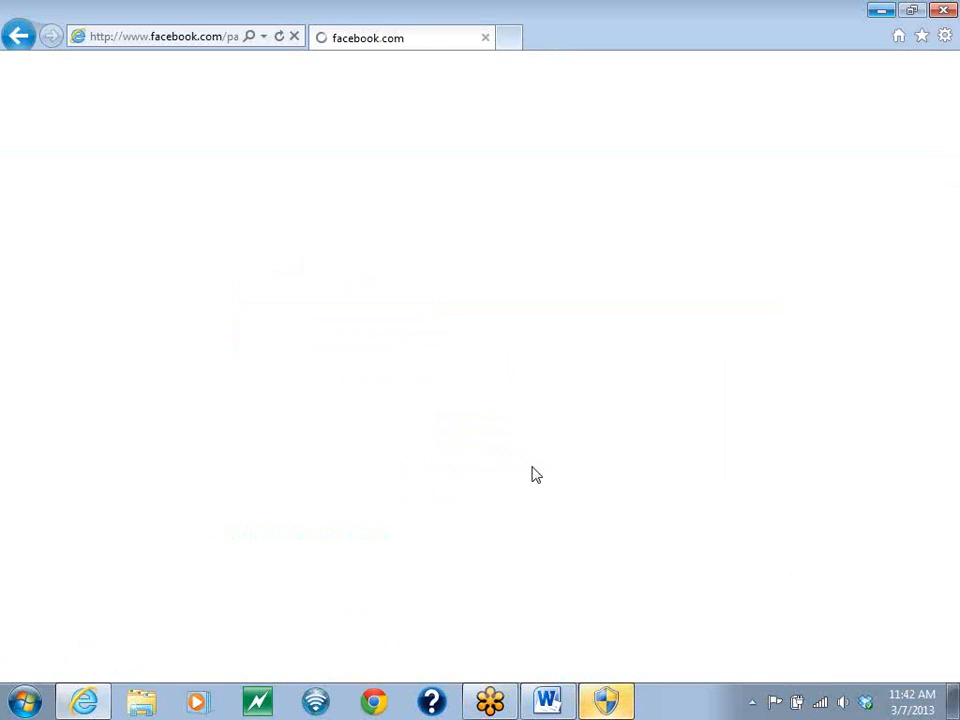
- Close the other running program marked with a shield in the taskbar
right_click(606, 700)
left_click(600, 666)
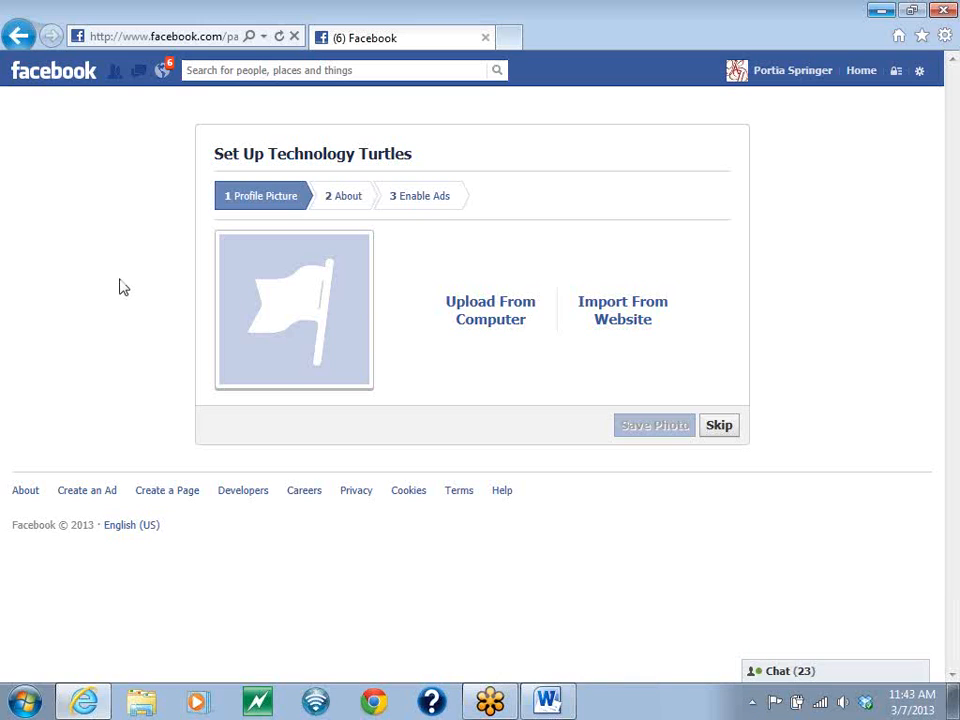
- Upload the web version of the headshot from the 2012 headshot folder in Pictures as the profile picture, and continue to About
left_click(493, 313)
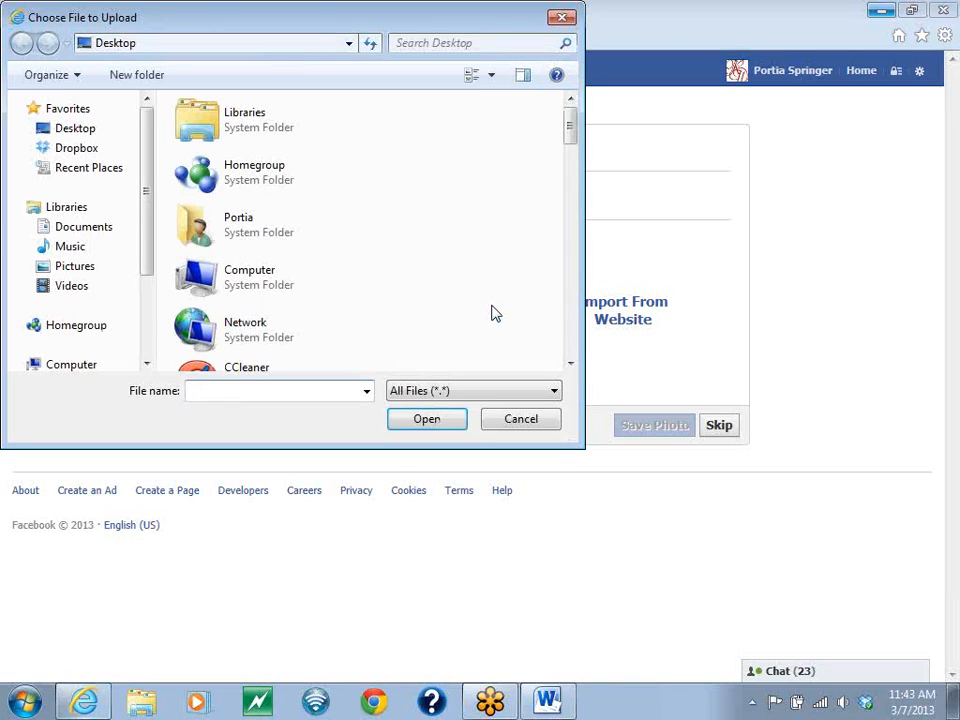
left_click(72, 267)
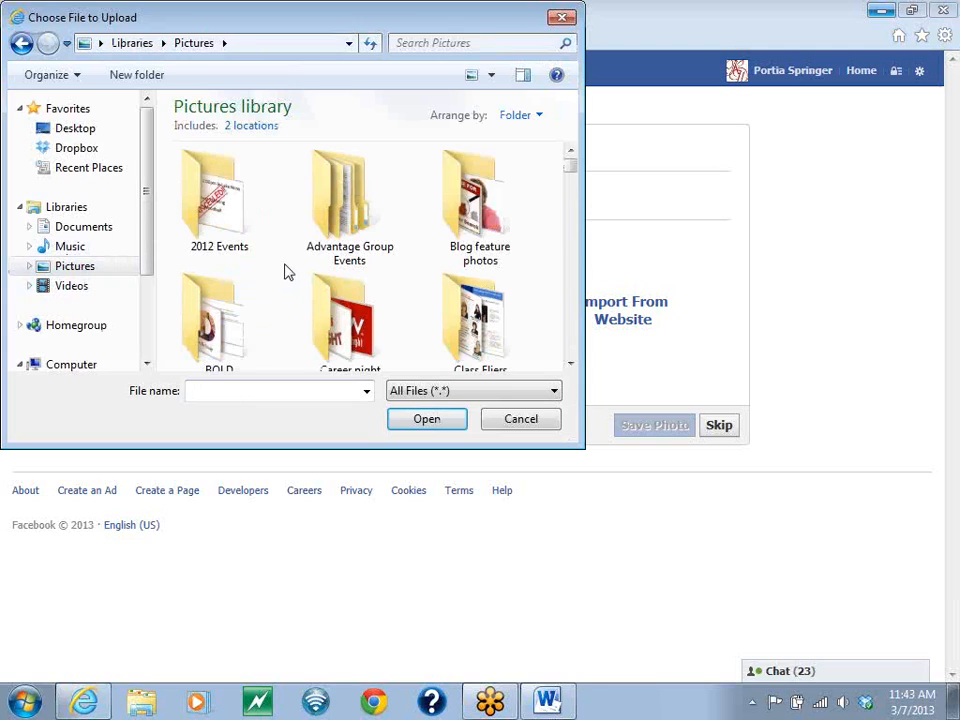
scroll(287, 268, "down", 6)
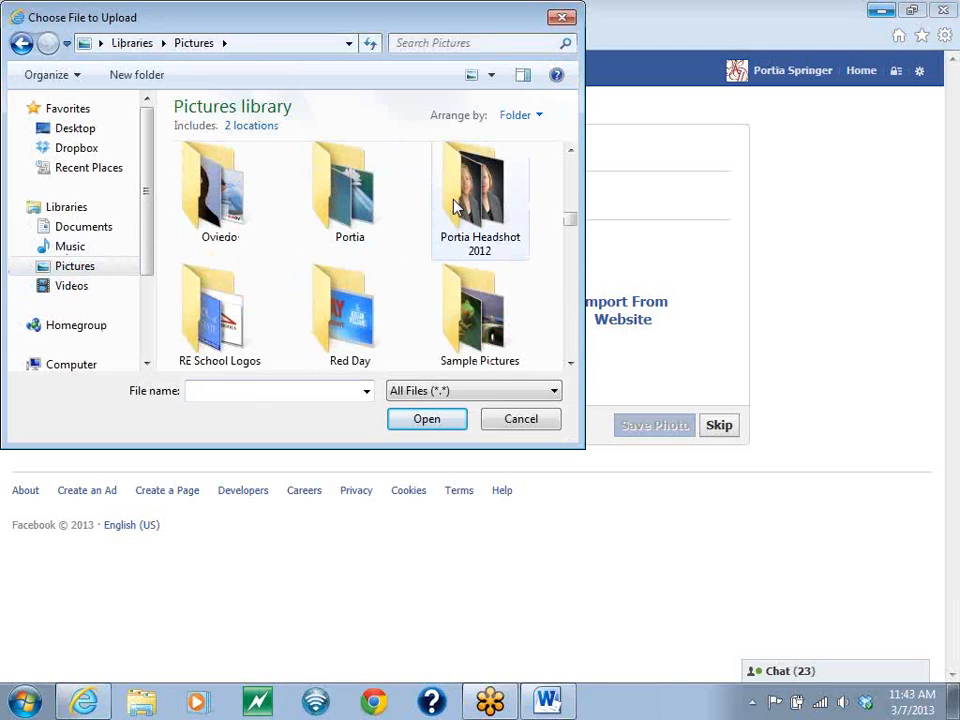
double_click(453, 207)
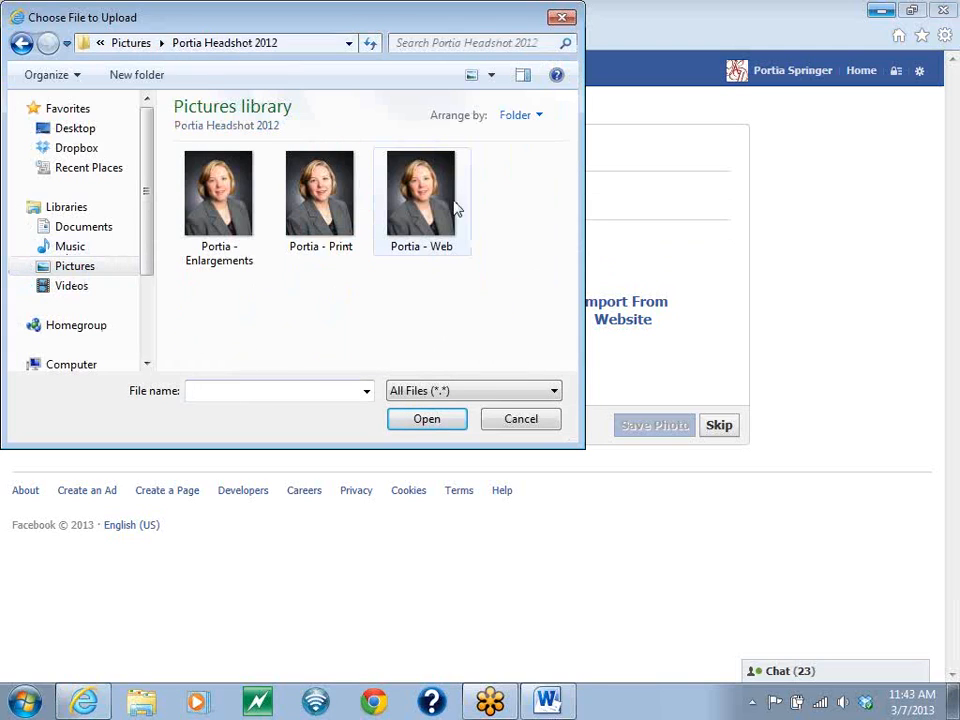
double_click(425, 205)
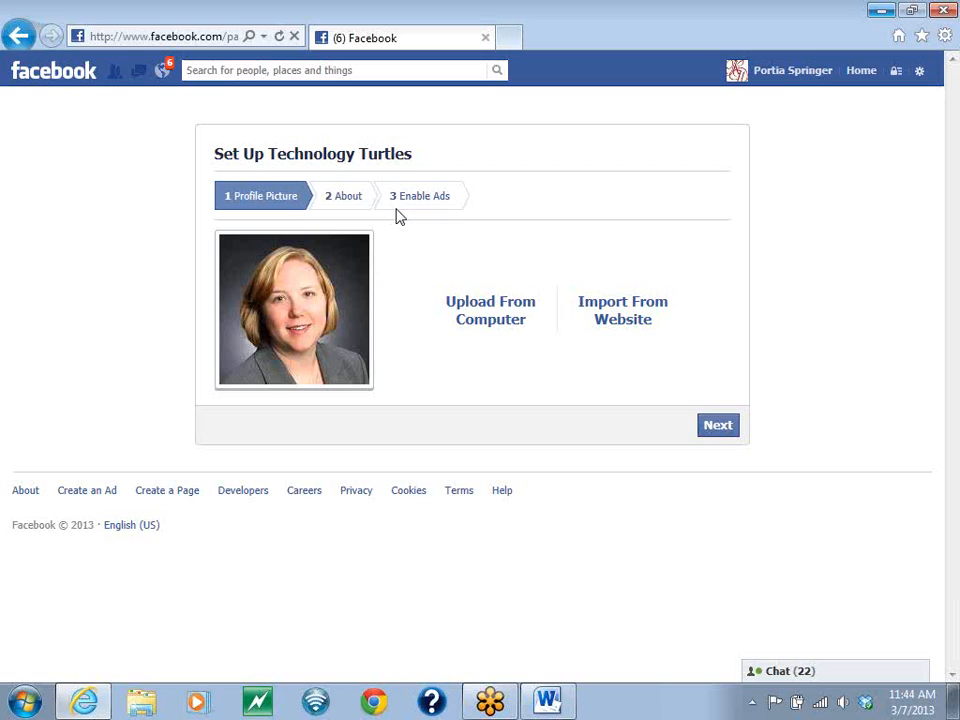
left_click(716, 428)
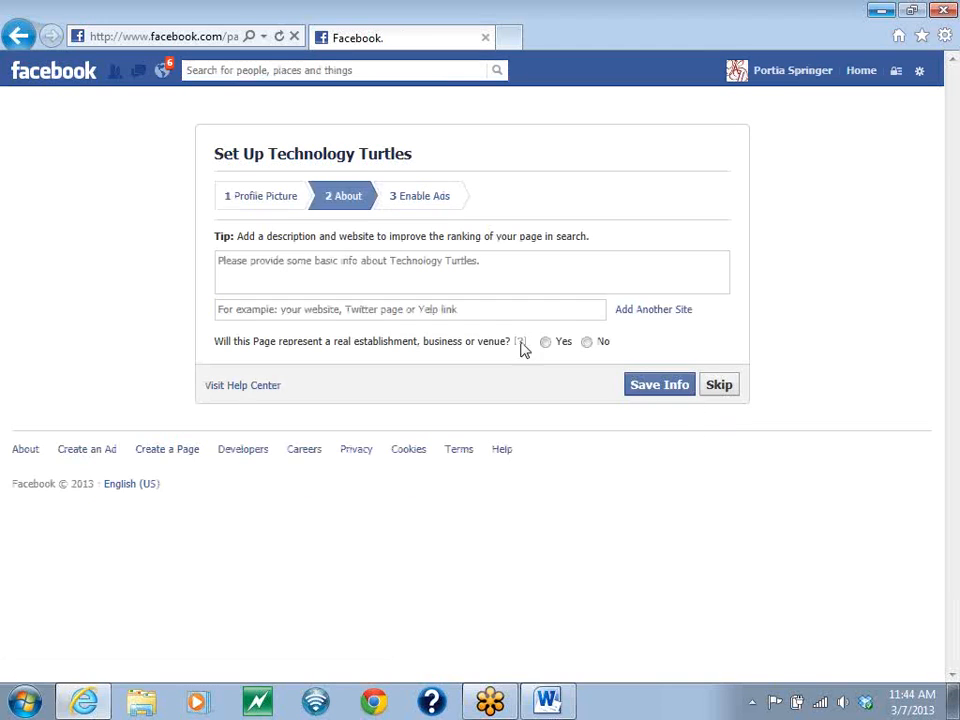
- Enter the page description "This is a group for the Keller Williams Advantage Group"
left_click(361, 265)
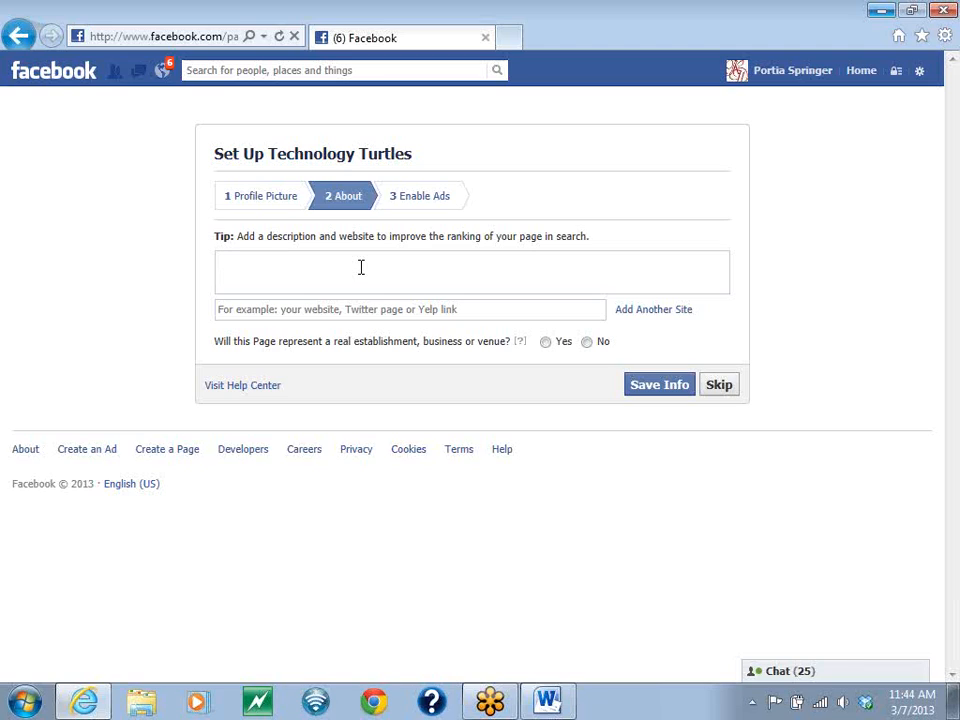
type("Thisi s a")
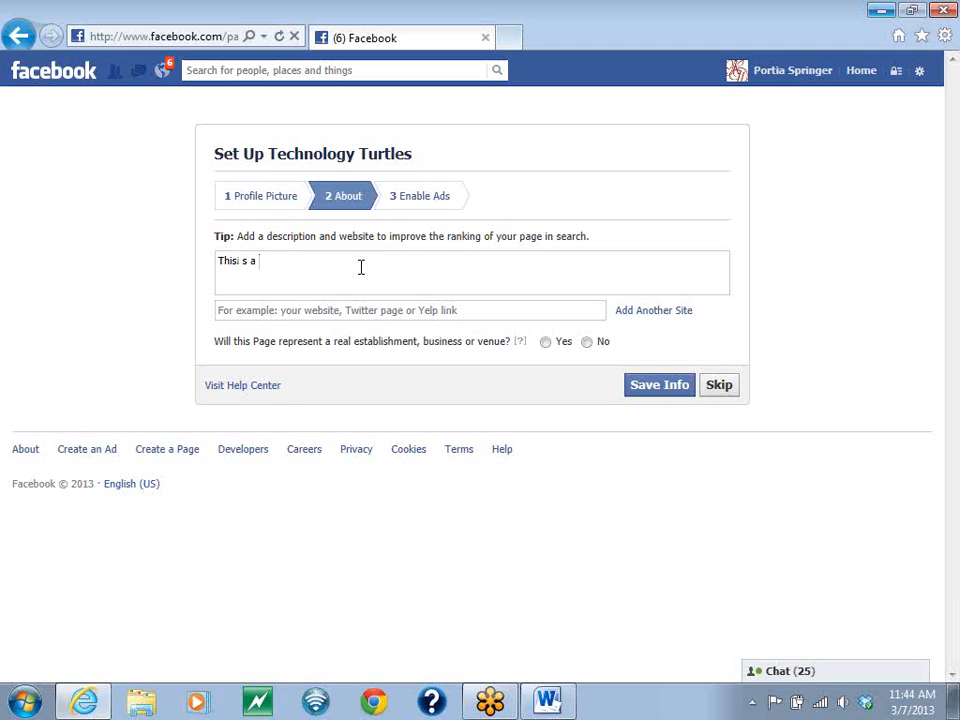
key("BackSpace")
key("BackSpace")
key("BackSpace")
key("BackSpace")
key("BackSpace")
type("is a gre")
type("up with")
key("BackSpace")
key("BackSpace")
key("BackSpace")
key("BackSpace")
type("for the Keller Williams' Advantage ")
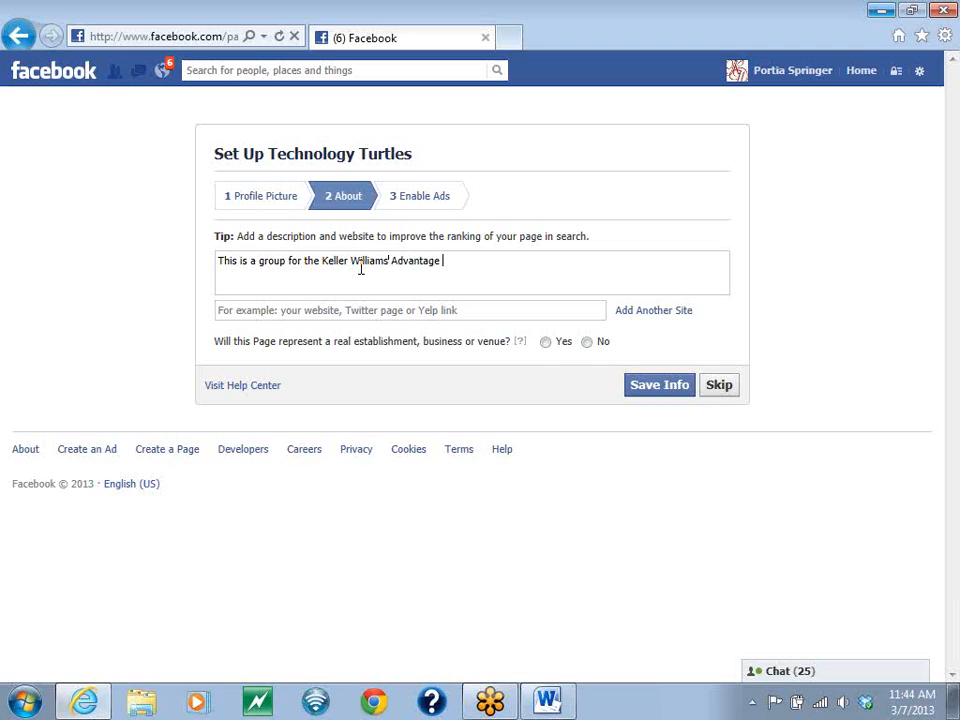
type("Group.")
- Reword the description's opening so it reads "The Technology Turtles of the Keller Williams Advantage Group"
left_click(285, 260)
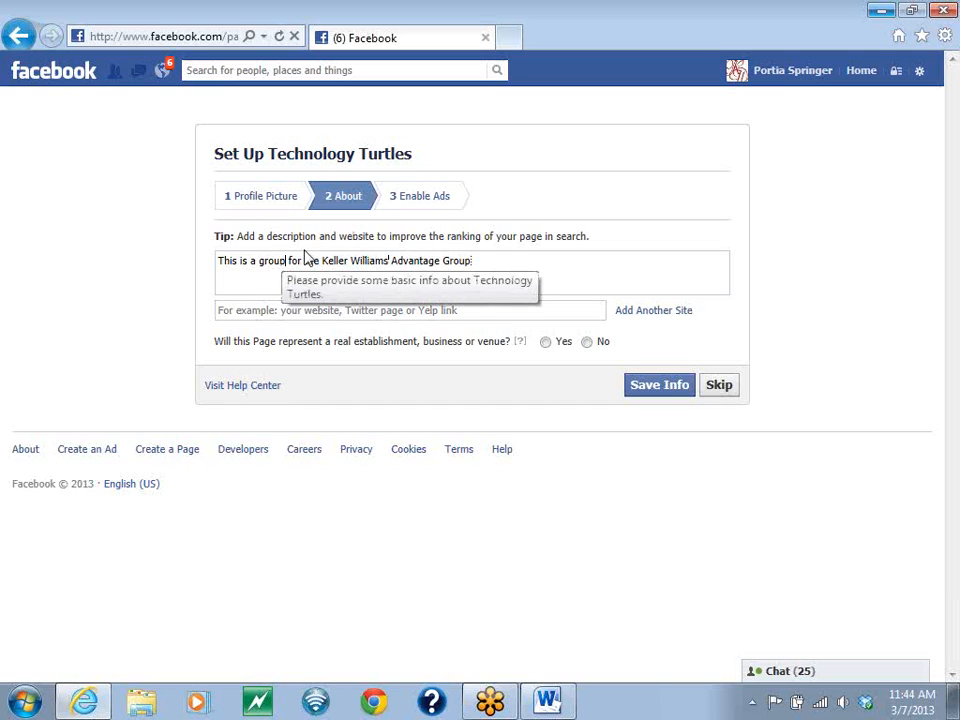
key("BackSpace")
key("BackSpace")
key("BackSpace")
key("BackSpace")
key("BackSpace")
key("BackSpace")
key("BackSpace")
key("BackSpace")
key("BackSpace")
key("BackSpace")
key("BackSpace")
key("BackSpace")
key("BackSpace")
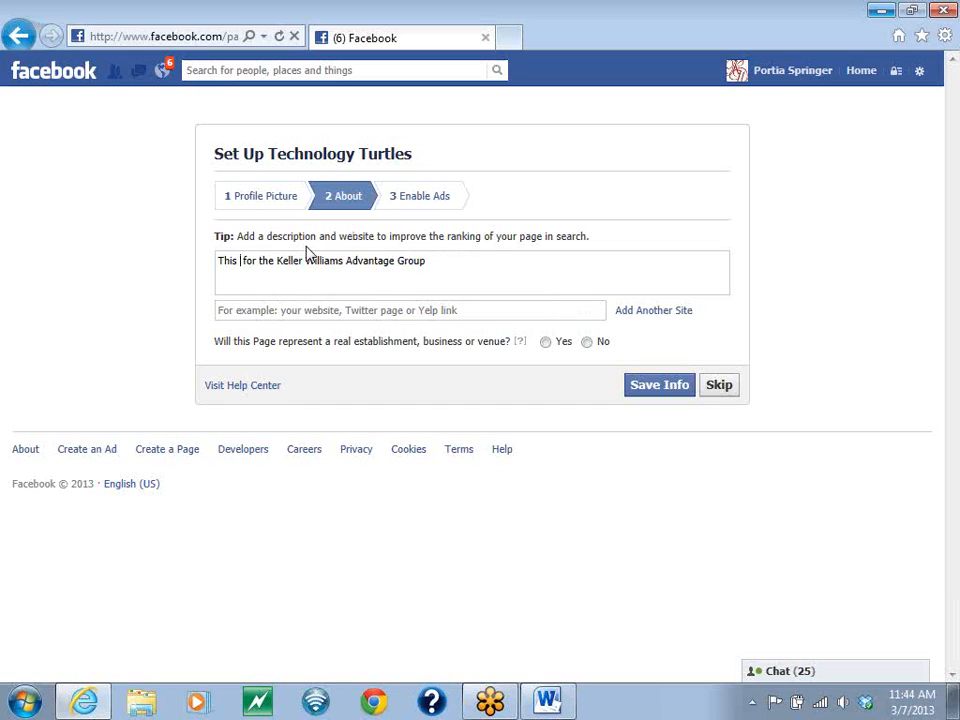
type("e Technology Tur")
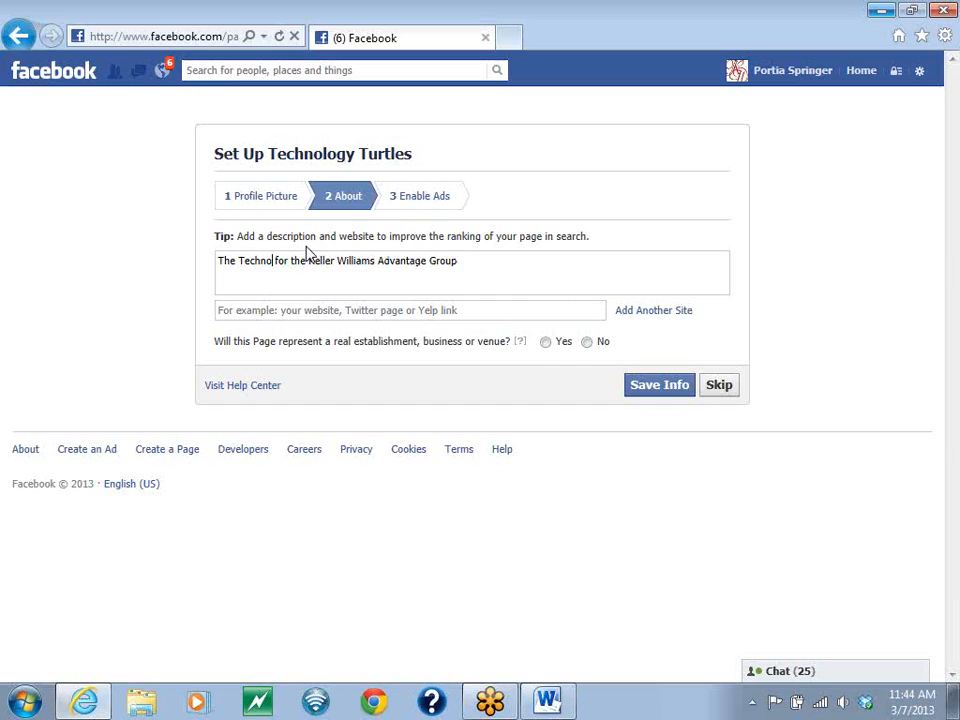
type("tles ")
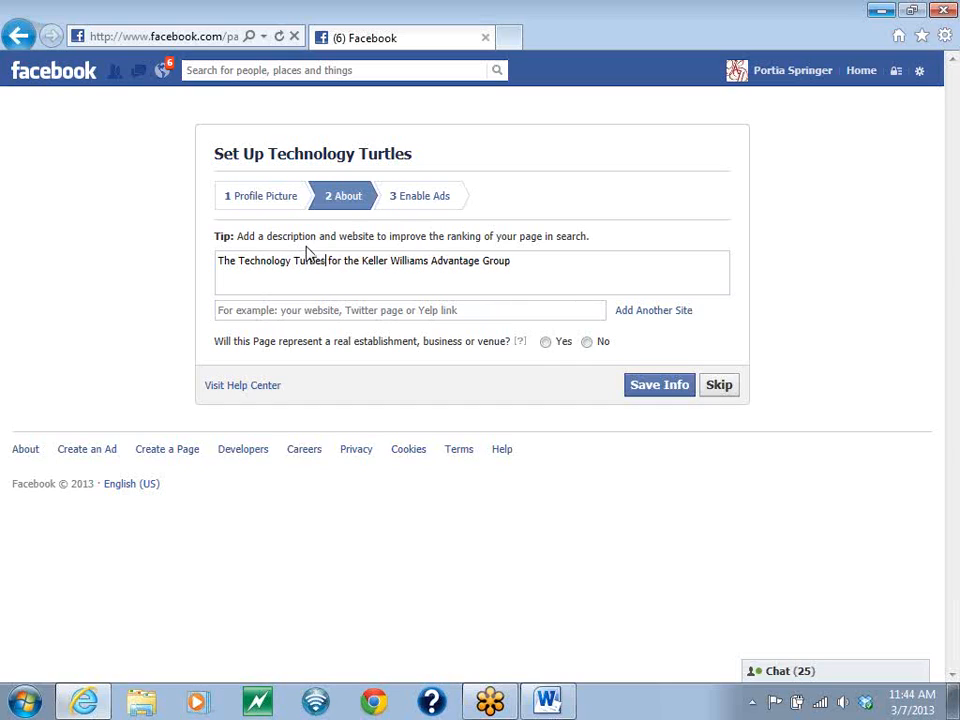
type("of")
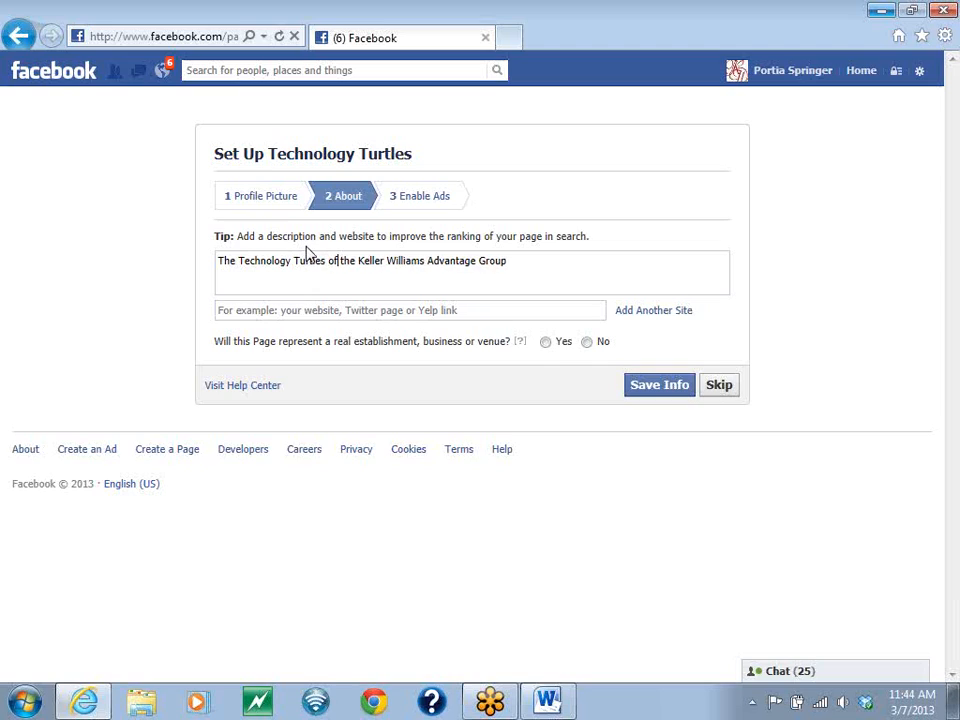
- Continue the description with "is focused on teaching real estate agents about the available technology that they can use to grow their business."
key("Right")
key("Right")
key("Right")
key("Right")
key("Right")
key("Right")
key("Right")
key("Right")
key("Right")
key("Right")
key("Right")
key("Right")
key("Right")
key("Right")
key("Right")
key("Right")
key("Right")
key("Right")
key("Right")
key("Right")
type("is focused on teaching, real estate agents ar")
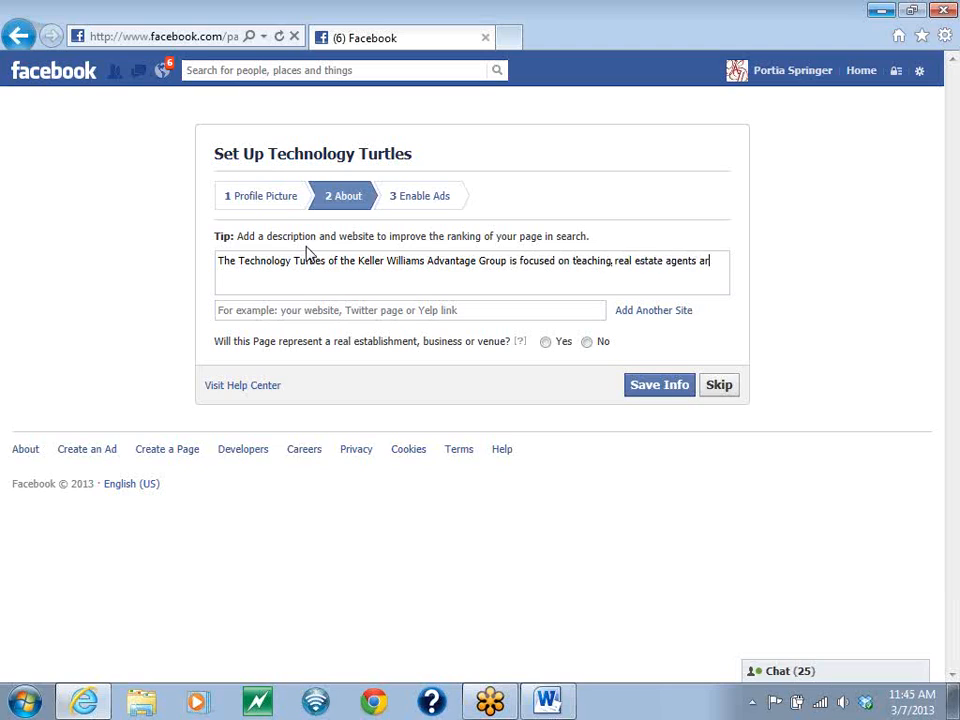
key("BackSpace")
type("bout the availabl")
type("e technology")
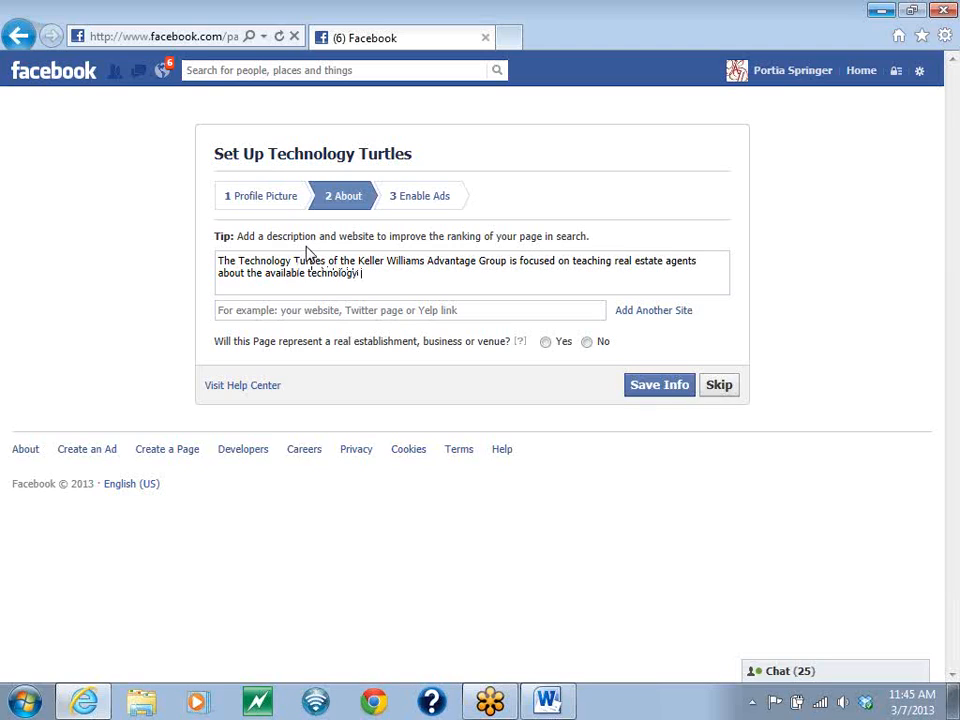
type(" that they can use to ")
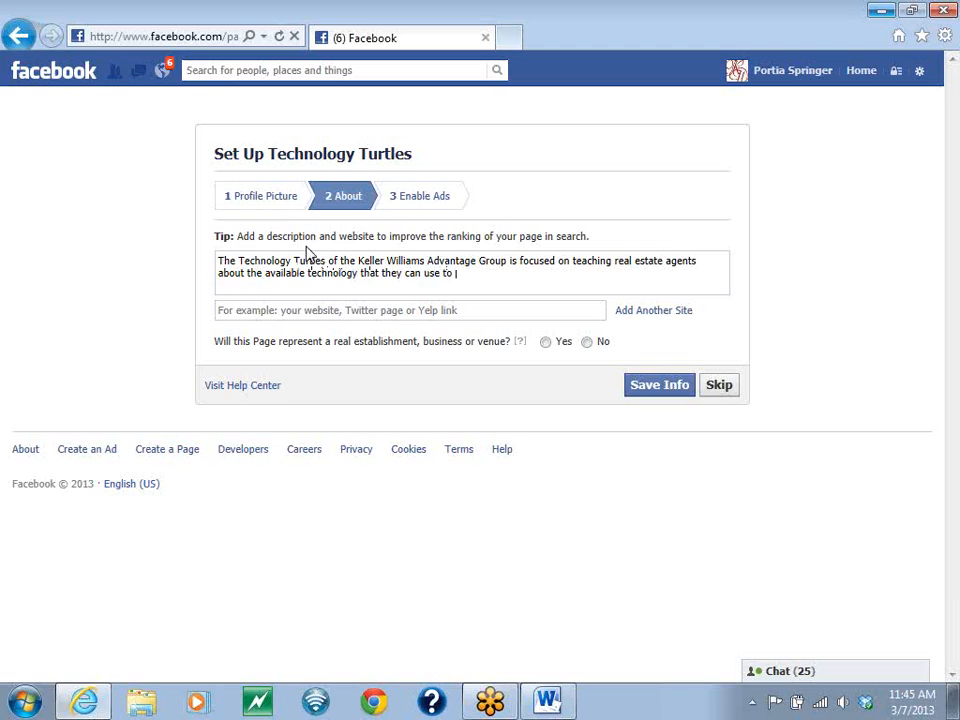
type("b")
type("row their business.")
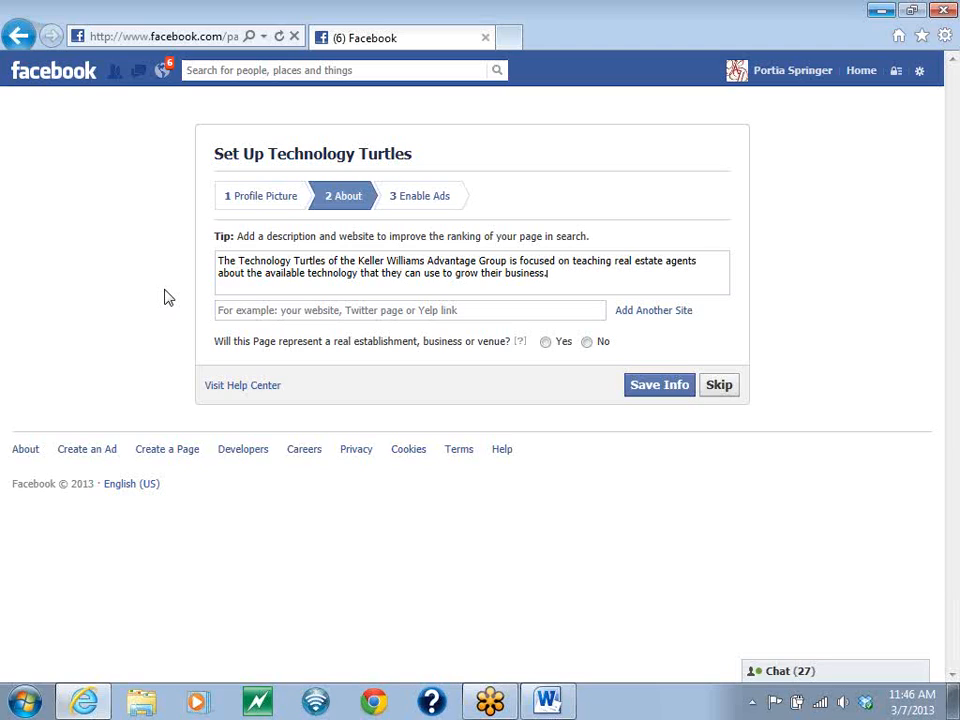
- Add to the description: "We go as slow at the agents need in order to make sure they are comfortable with the technology they have learned."
type("This")
key("BackSpace")
key("BackSpace")
key("BackSpace")
key("BackSpace")
key("BackSpace")
type("WE ar")
key("BackSpace")
key("BackSpace")
key("BackSpace")
key("BackSpace")
type("e a")
key("BackSpace")
type("go as slow at the agents ne")
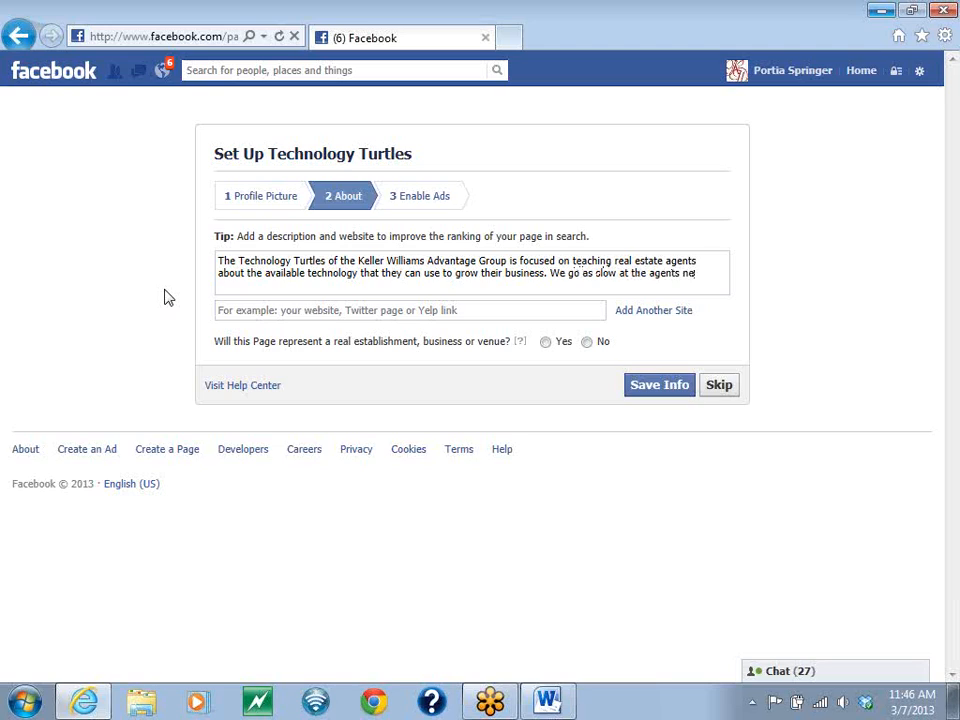
type("ed in o")
type("rder to make")
type(" sure they are co")
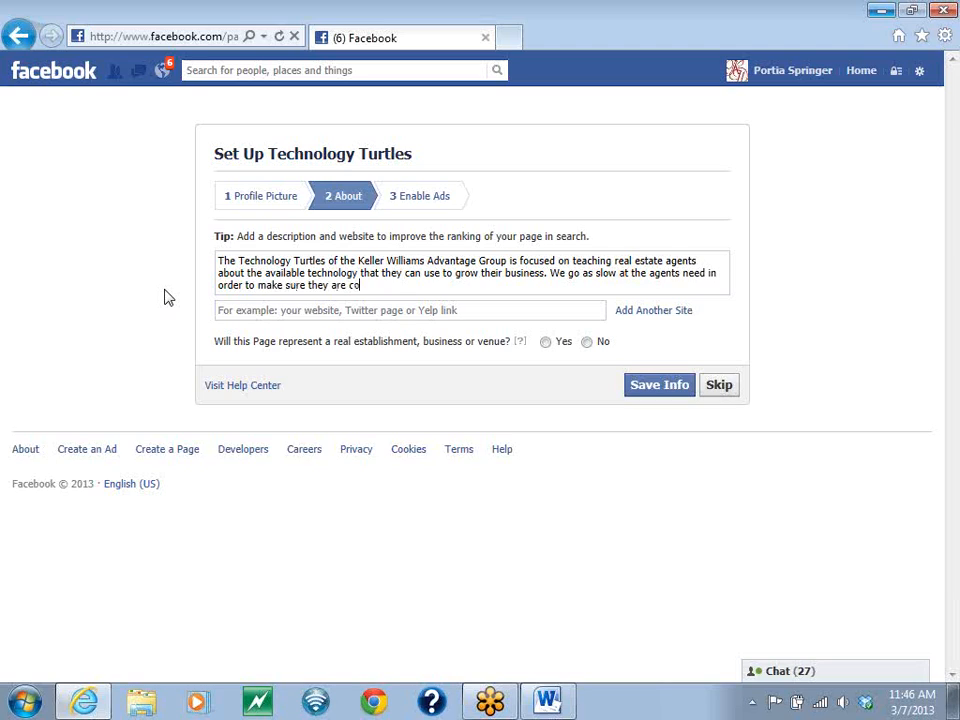
type("mfortable with the techno")
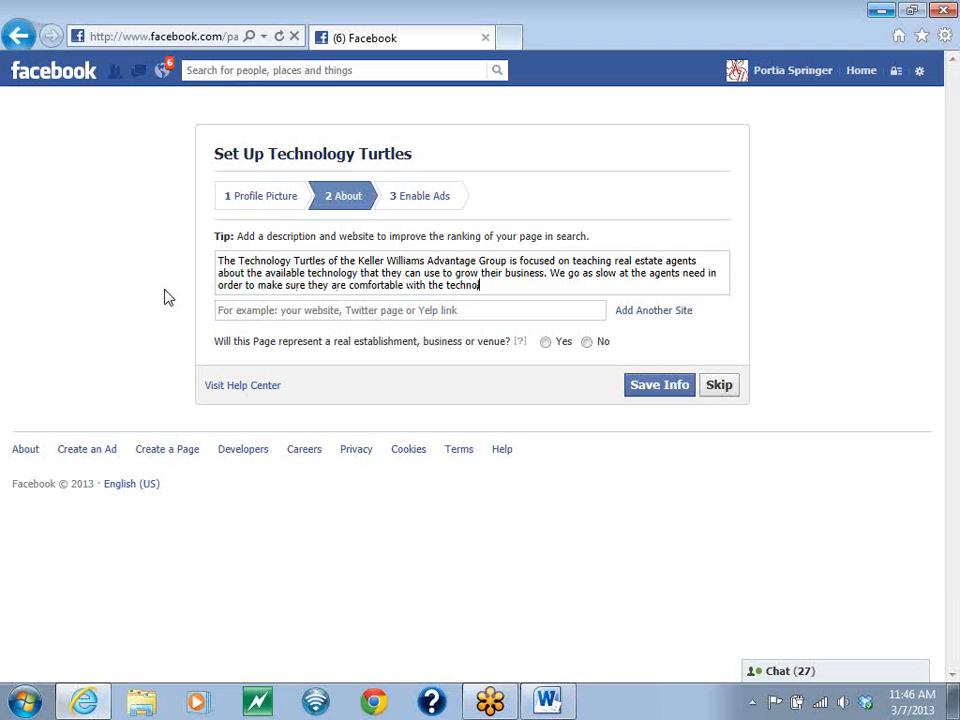
type("logy they have,learned.")
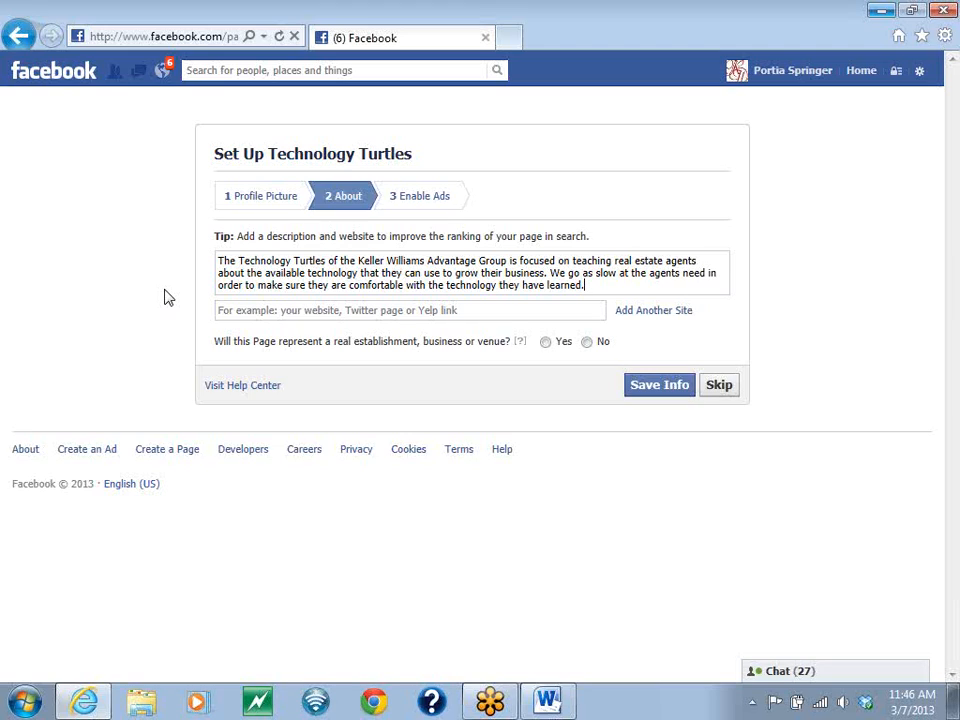
left_click(266, 311)
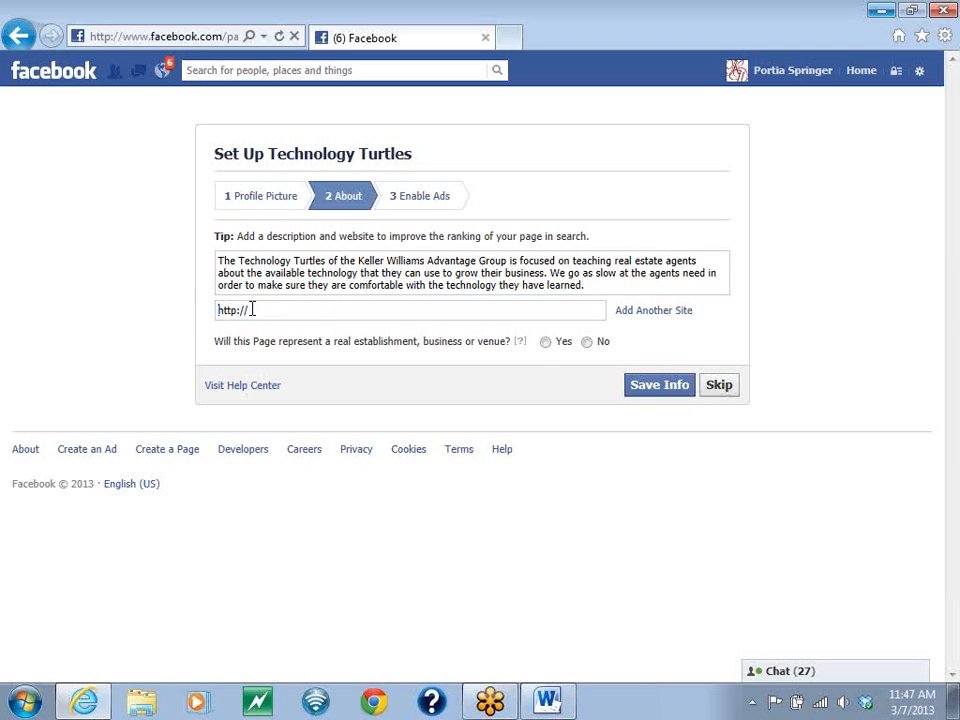
type("www.portia")
key("BackSpace")
key("BackSpace")
key("BackSpace")
key("BackSpace")
key("BackSpace")
key("BackSpace")
key("BackSpace")
key("BackSpace")
key("BackSpace")
key("BackSpace")
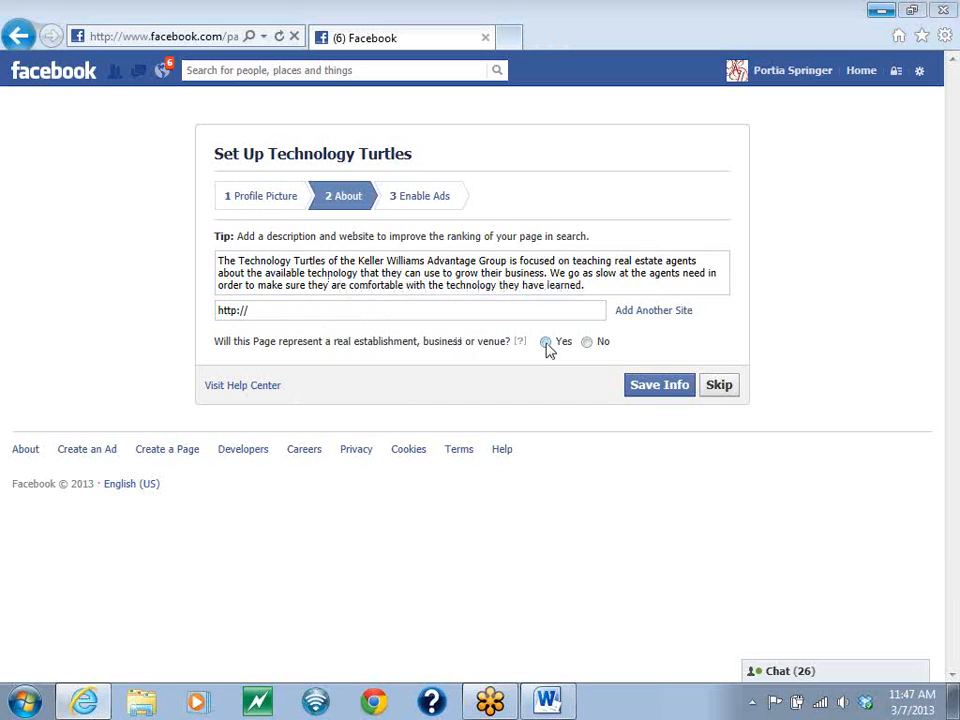
- Save the About info with Yes for representing a real establishment, and skip enabling ads
left_click(546, 342)
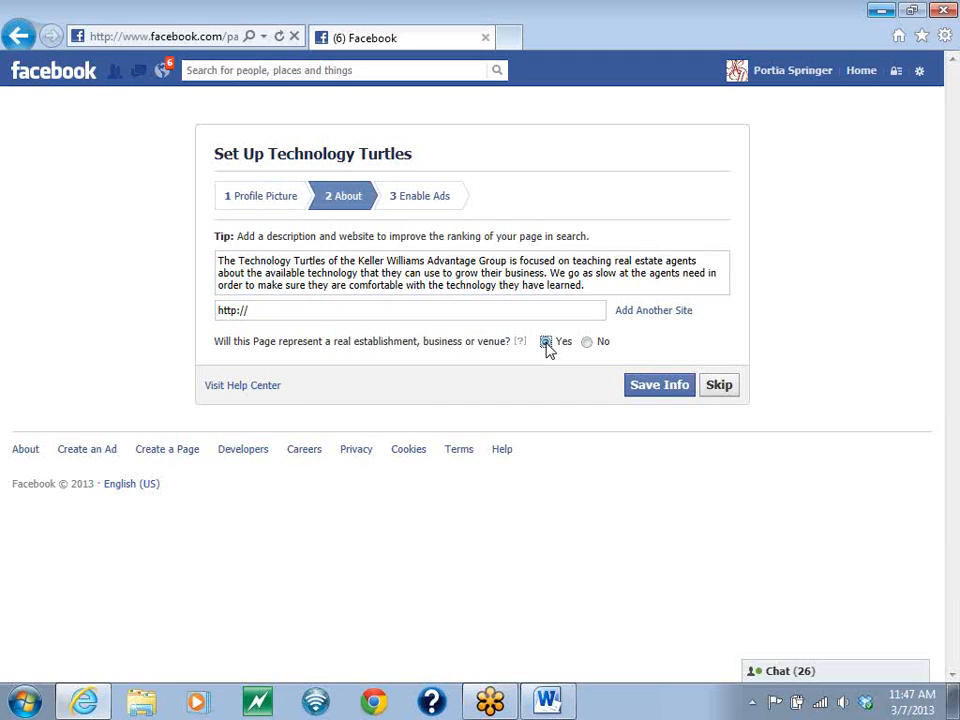
left_click(652, 386)
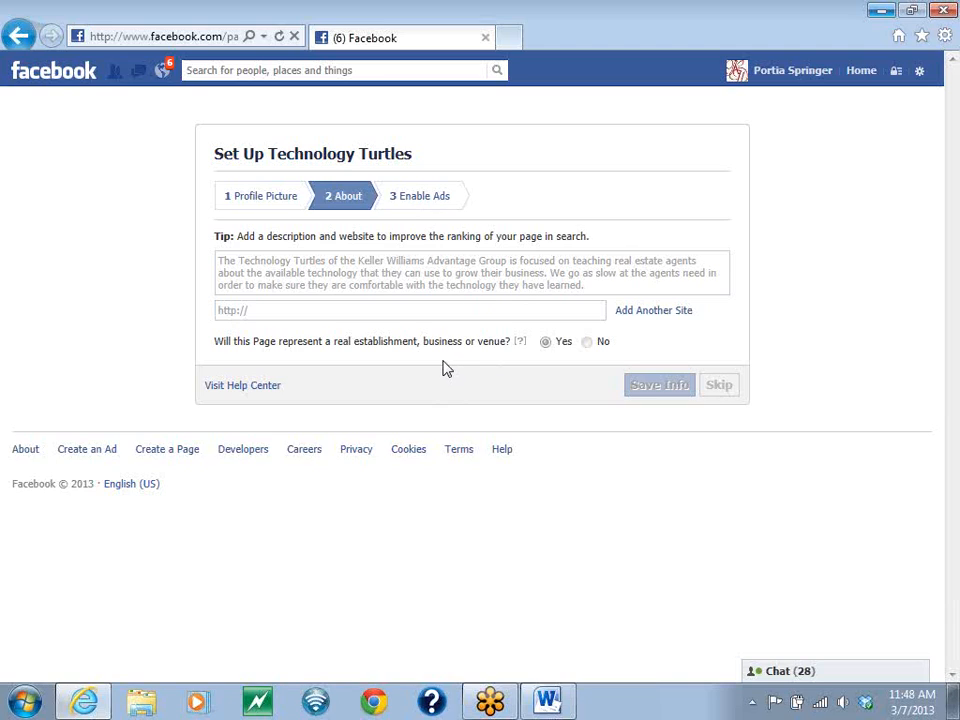
left_click(436, 199)
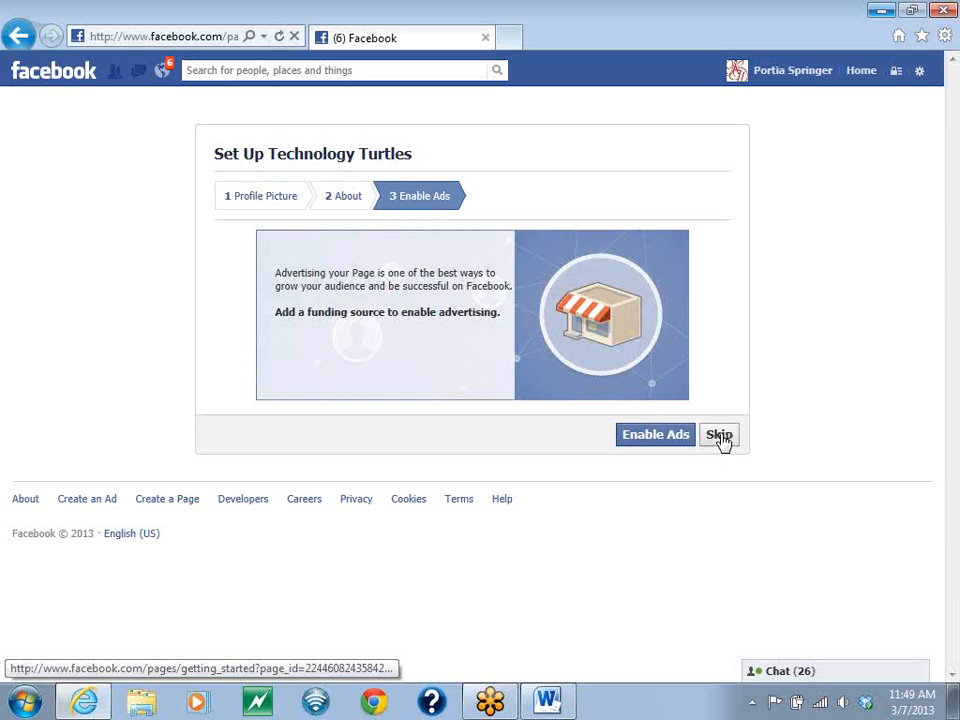
left_click(720, 436)
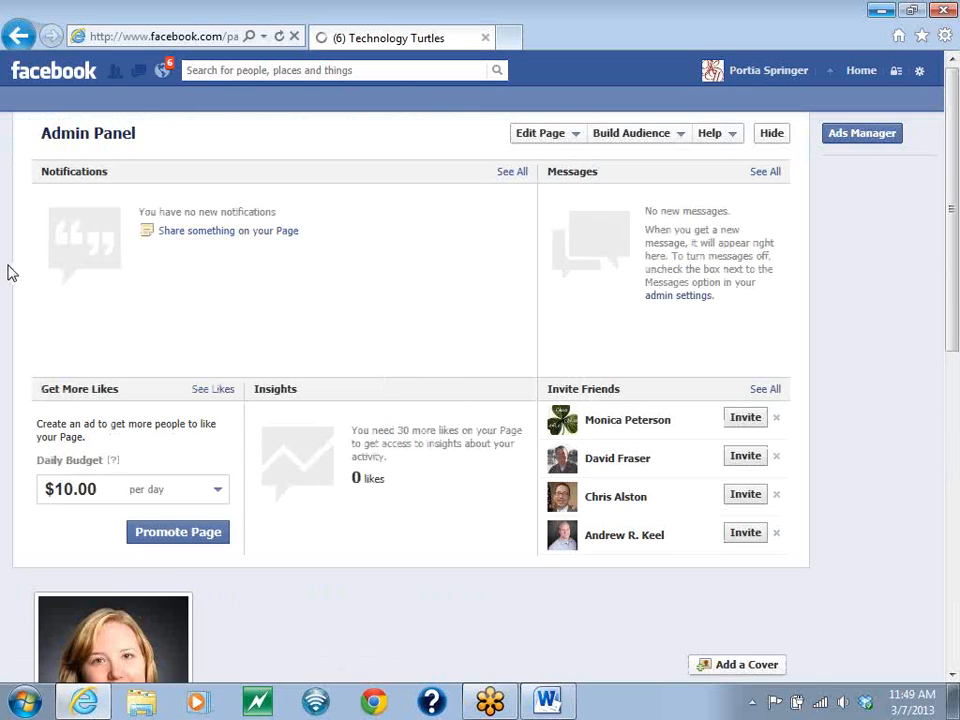
- Like the Technology Turtles page and go through the remaining introduction prompts to the timeline post box, dismissing the file-update notification
scroll(24, 268, "down", 1)
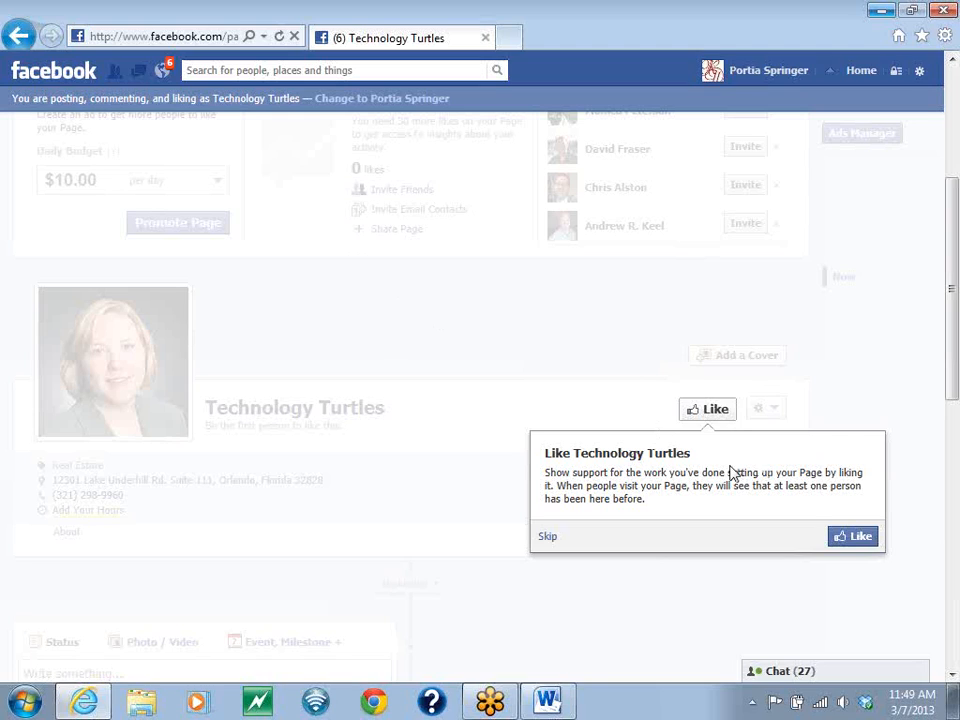
left_click(857, 540)
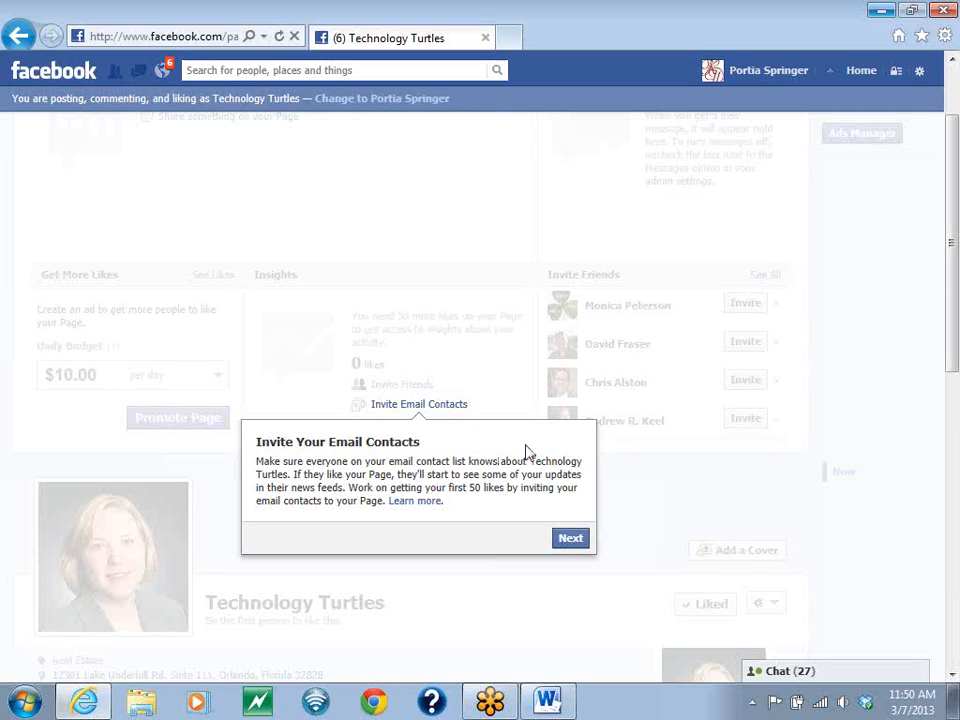
left_click(569, 561)
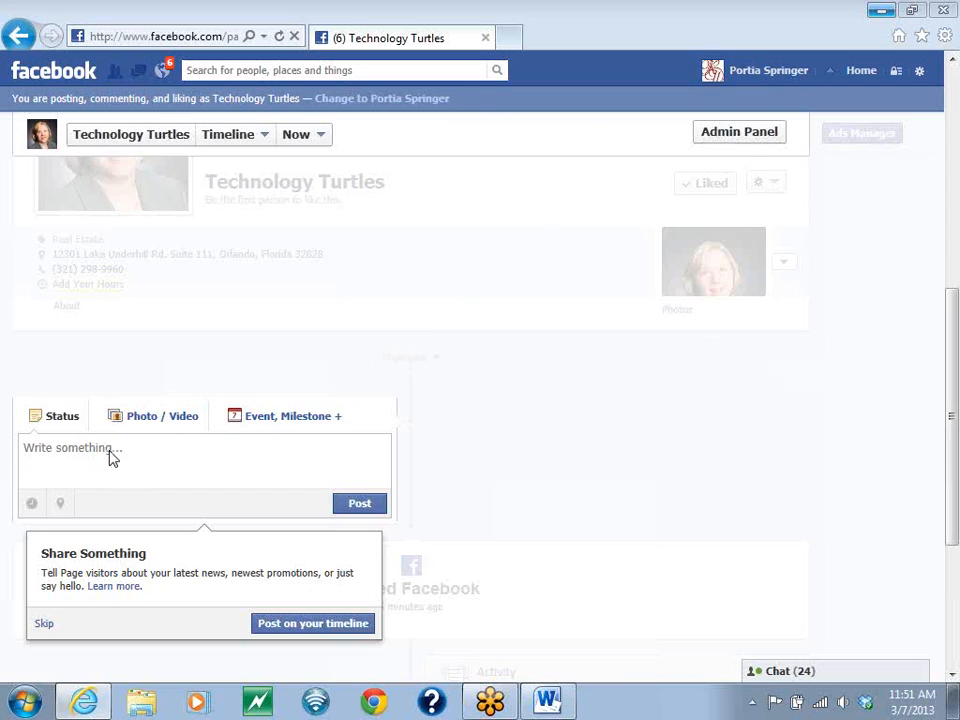
left_click(298, 625)
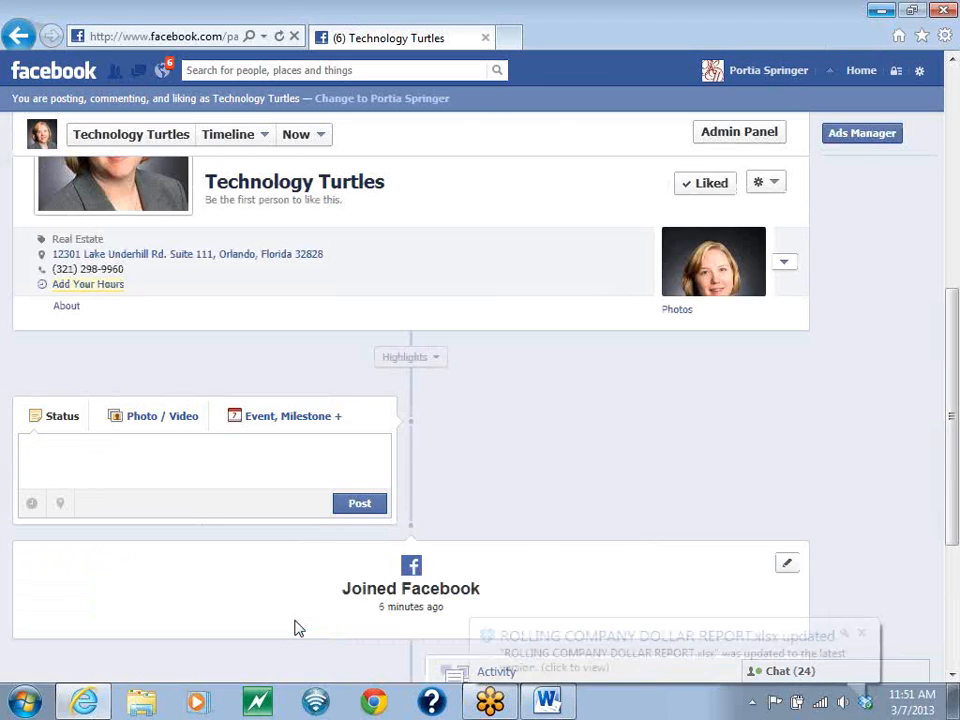
left_click(862, 633)
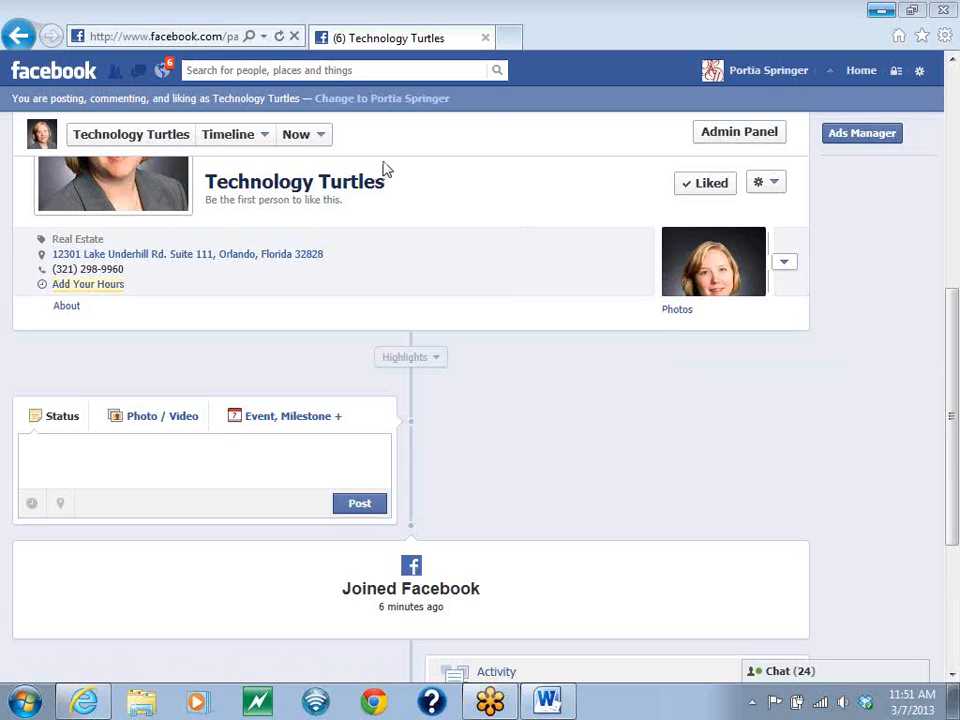
- Open the page's basic information for updating from the Admin Panel
scroll(542, 390, "up", 3)
scroll(530, 392, "up", 2)
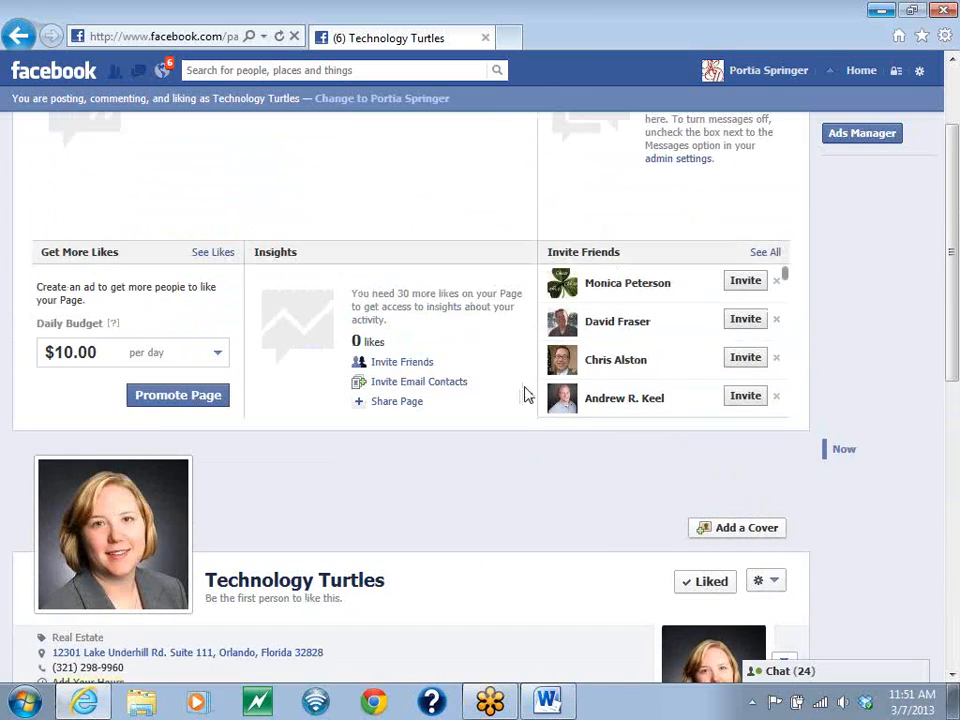
scroll(390, 335, "up", 2)
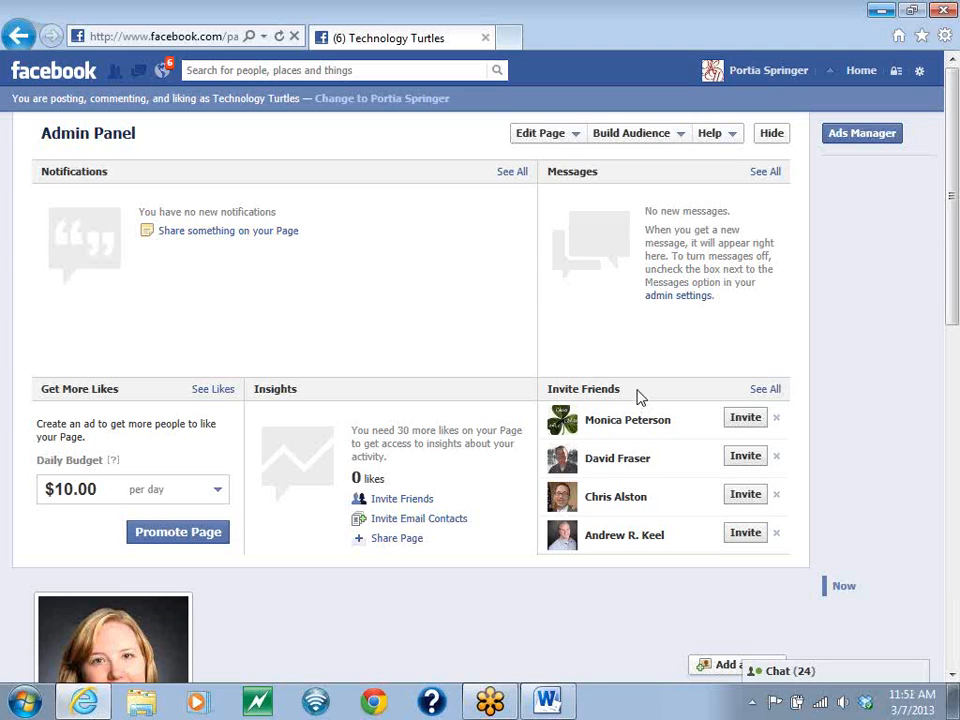
left_click(574, 140)
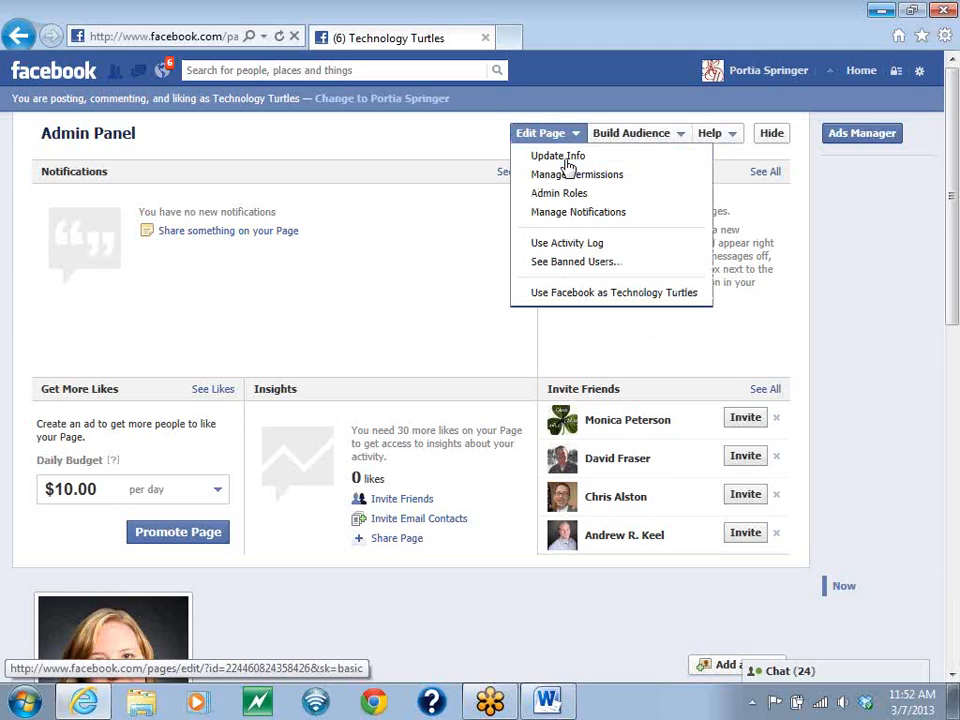
left_click(567, 165)
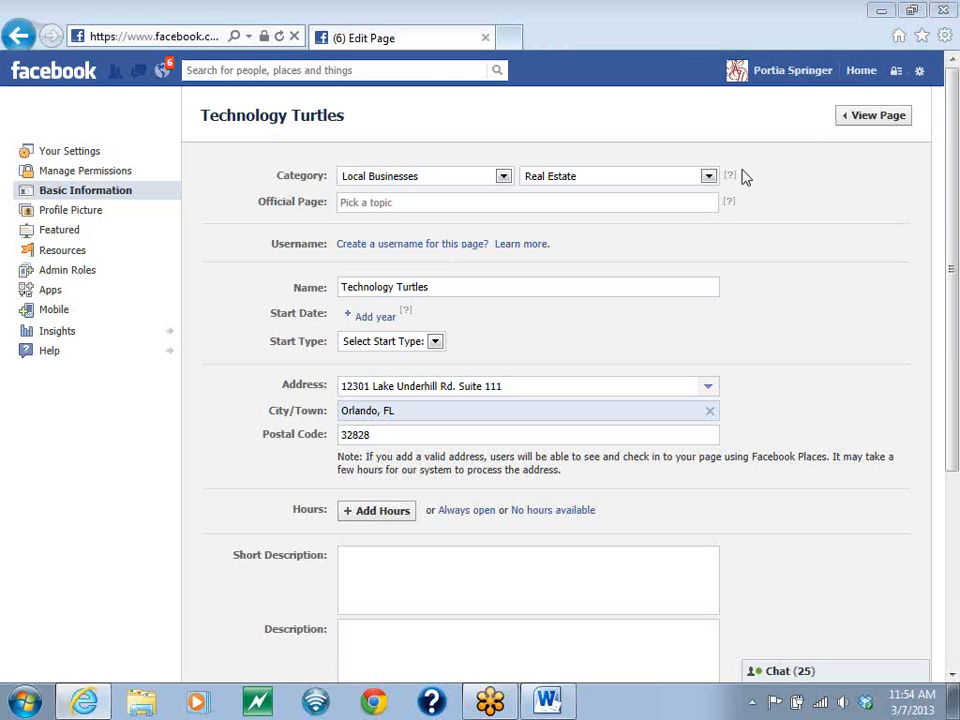
- Create the username "technologyturtles" for the Technology Turtles page, checking its availability and confirming it
left_click(450, 250)
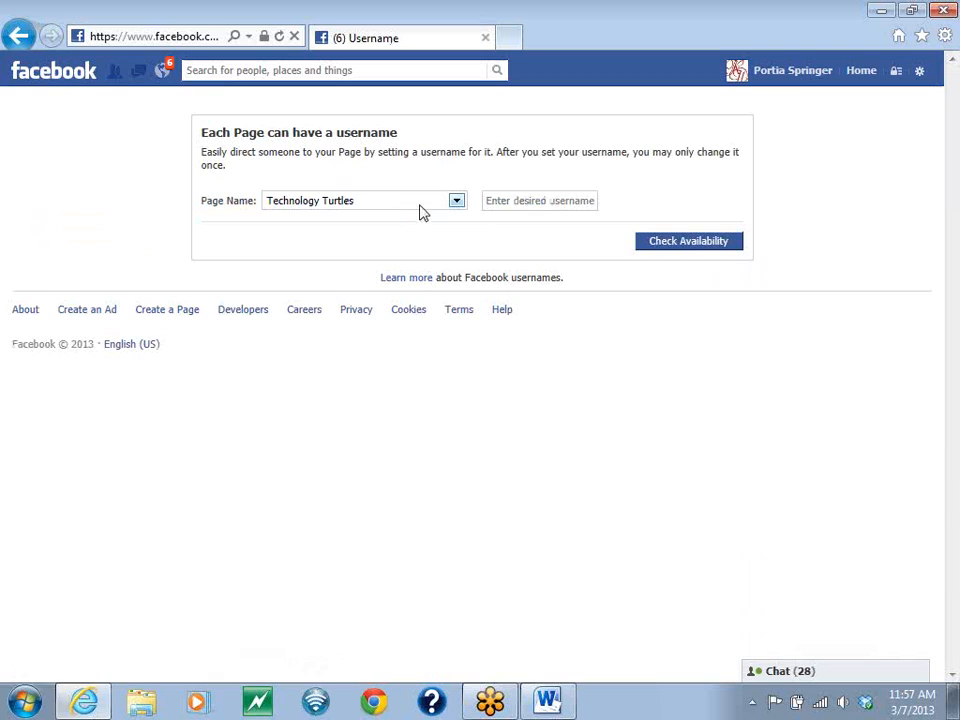
left_click(513, 200)
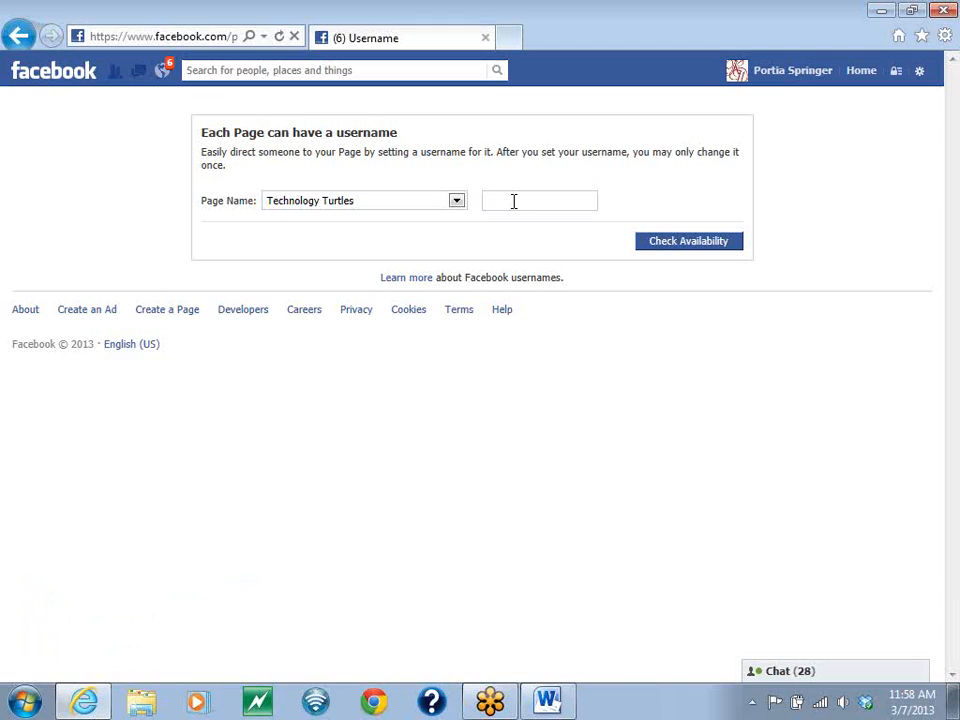
type("technologyturtles")
left_click(695, 243)
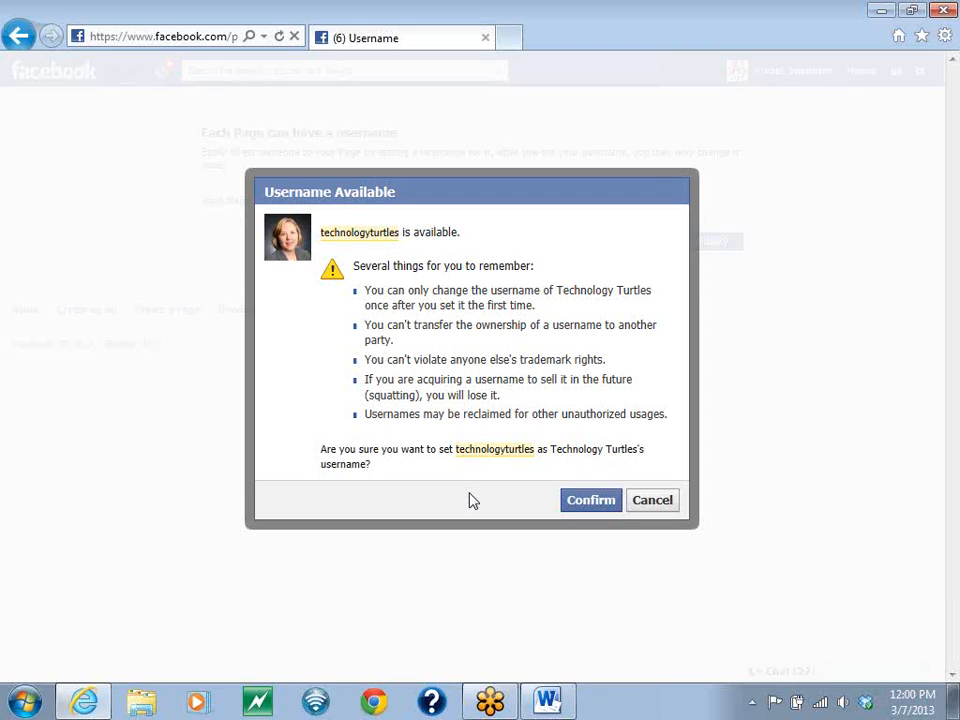
left_click(585, 505)
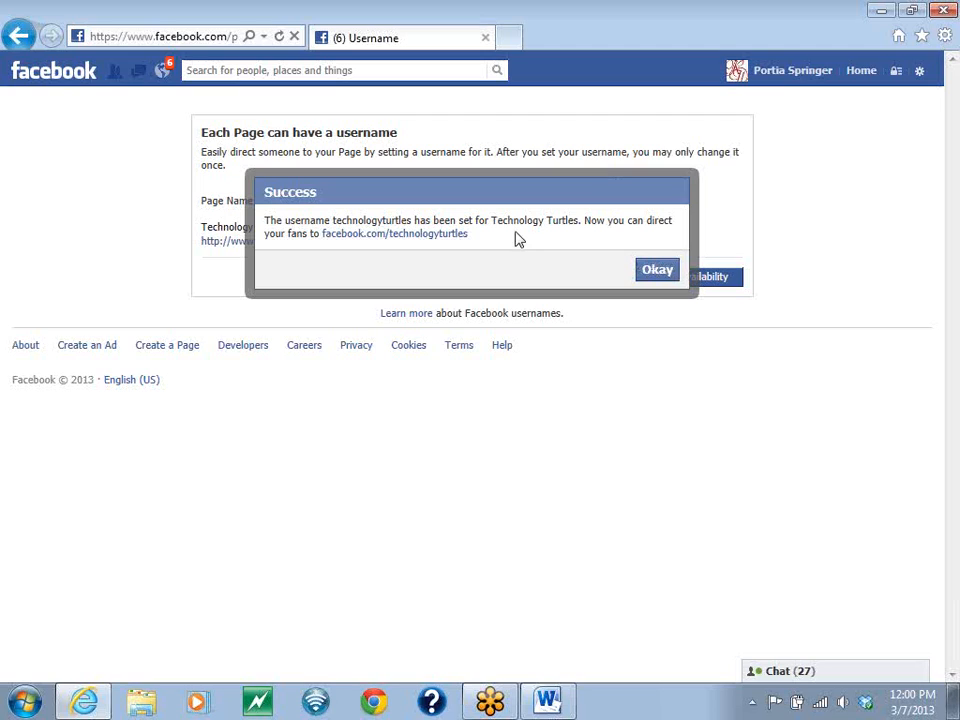
- Close the username success message, look up "Keller" in the Facebook search, and clear the search
left_click(657, 271)
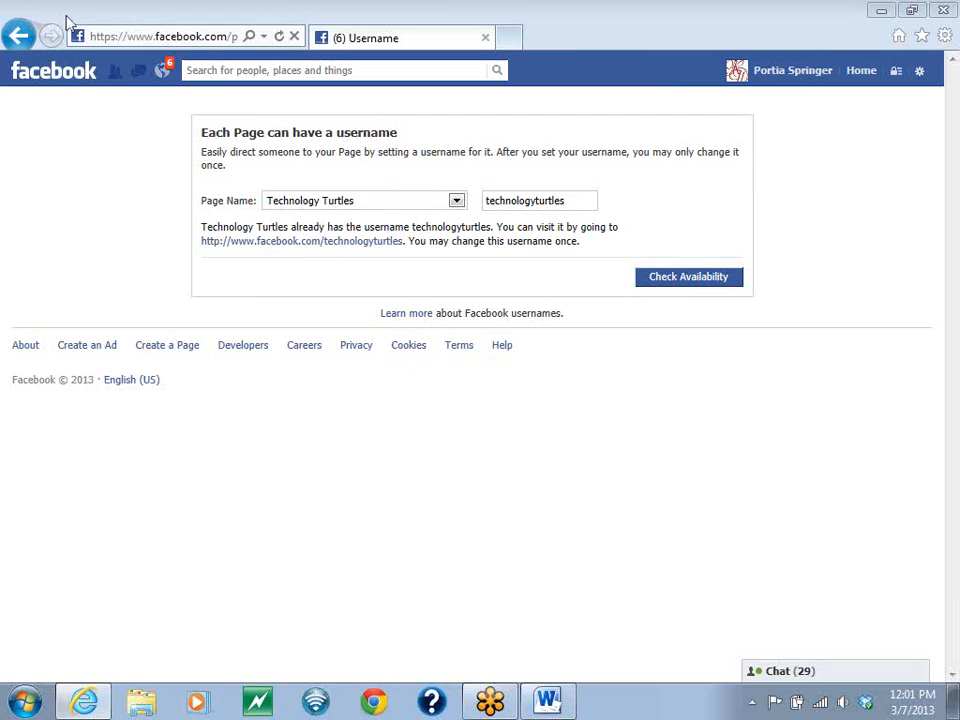
left_click(273, 75)
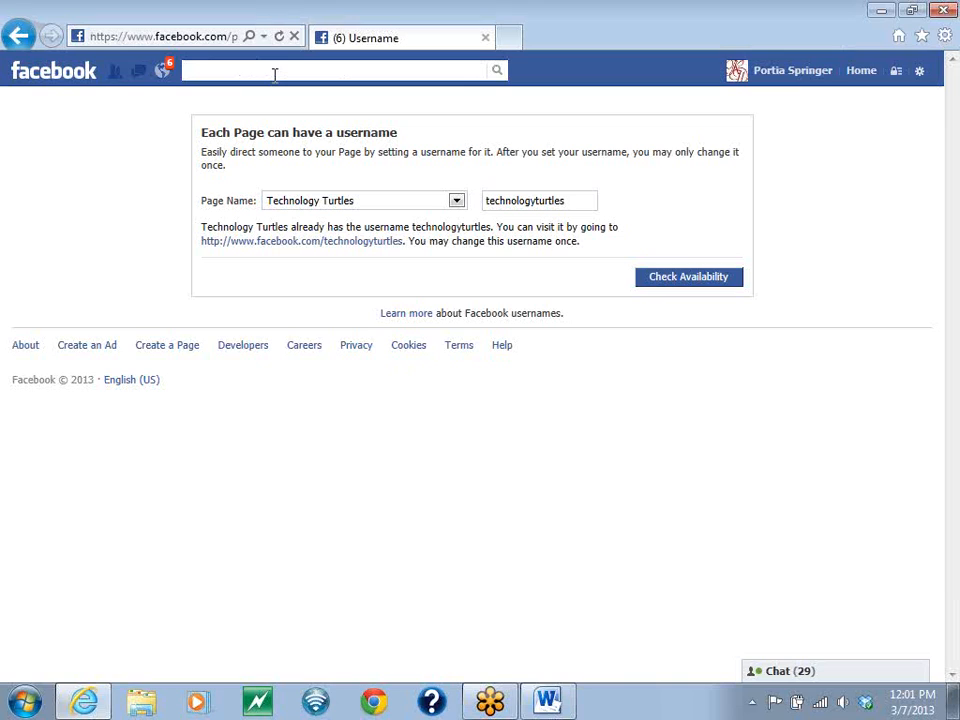
type("Keller")
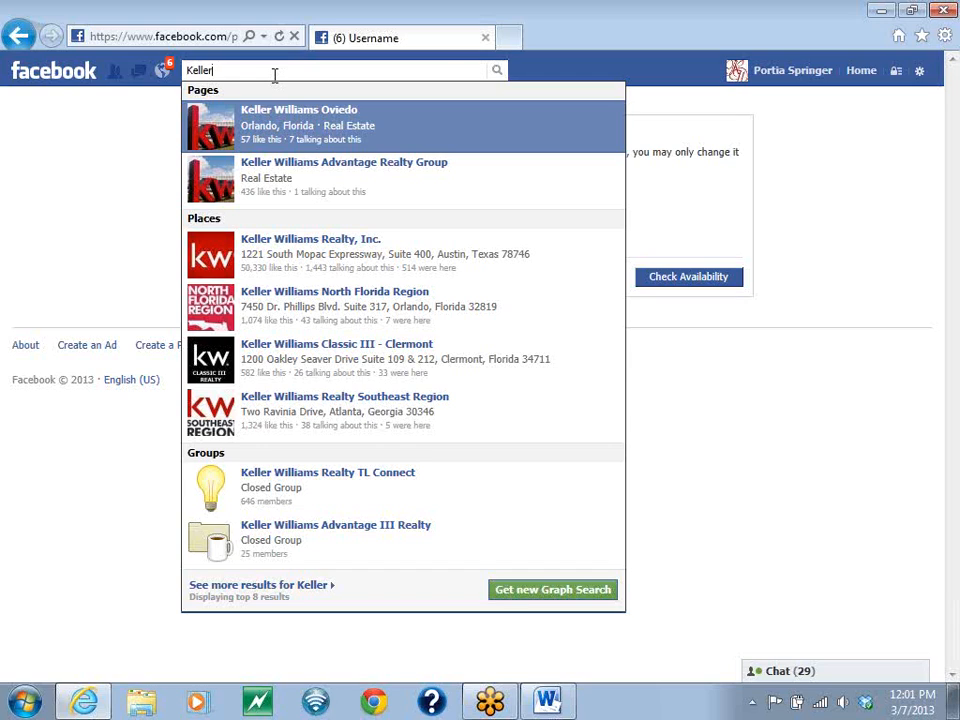
key("BackSpace")
key("BackSpace")
key("BackSpace")
key("BackSpace")
key("BackSpace")
key("BackSpace")
key("BackSpace")
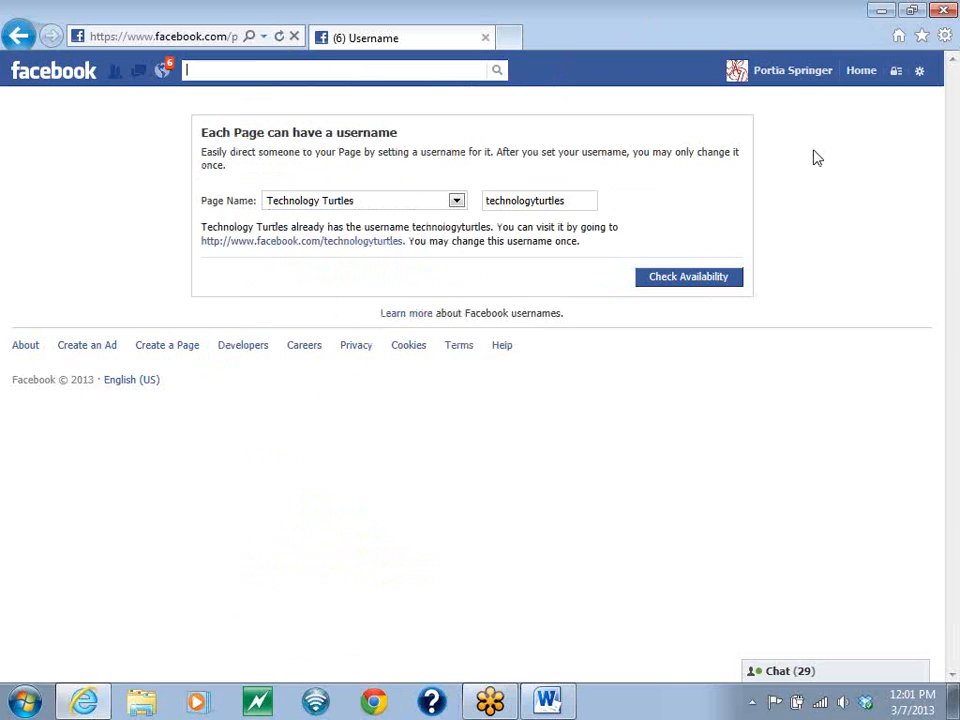
- Switch to using Facebook as Technology Turtles and review its page and the list of other available identities
left_click(920, 74)
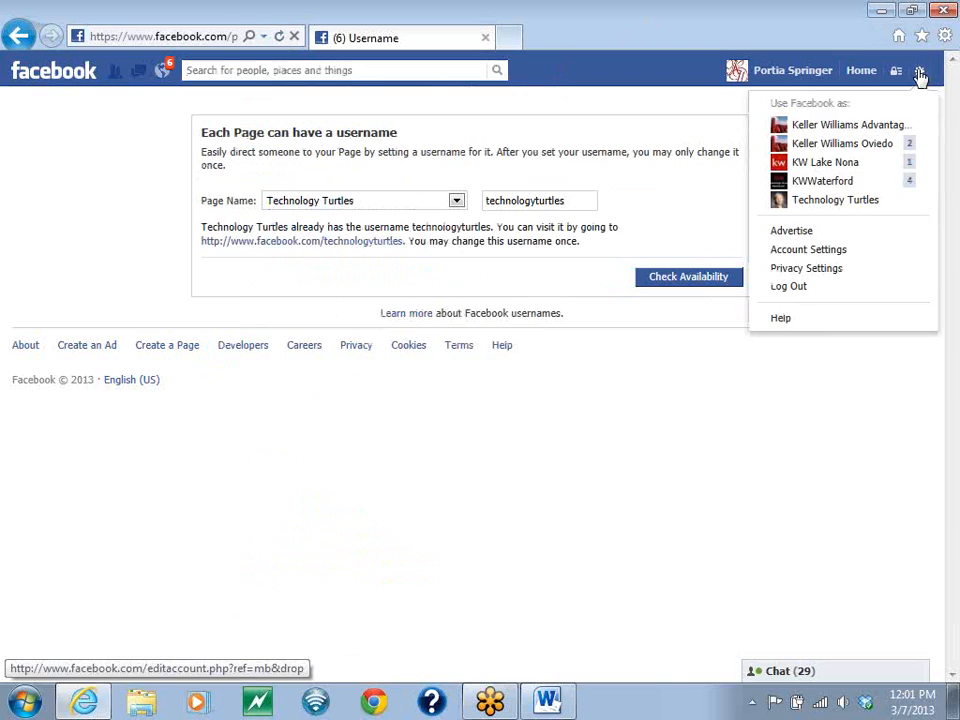
left_click(836, 203)
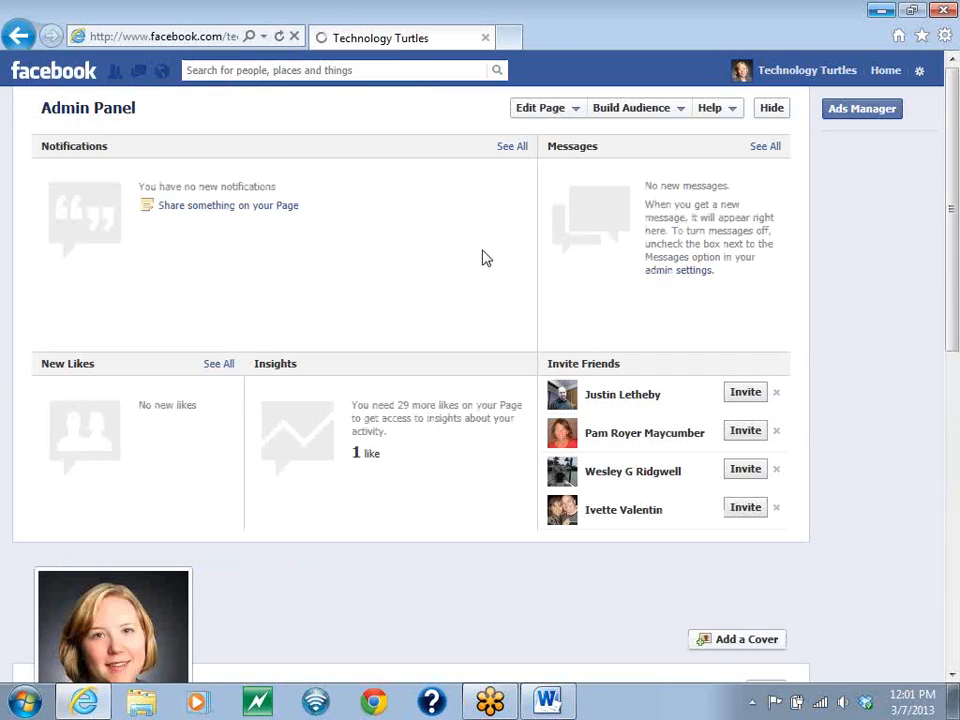
scroll(424, 450, "down", 3)
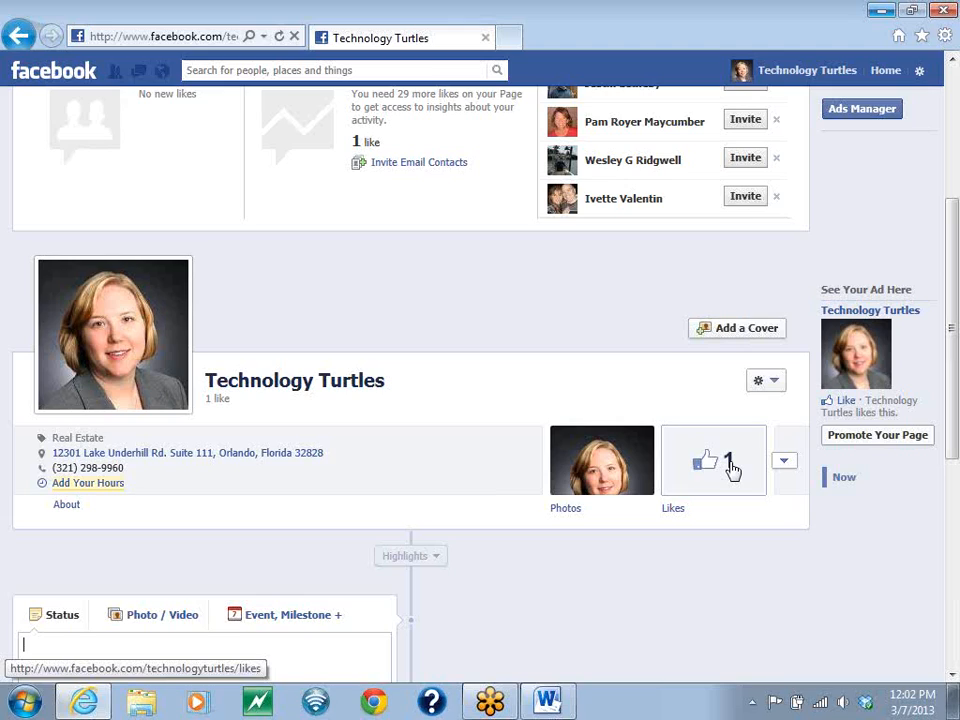
left_click(919, 72)
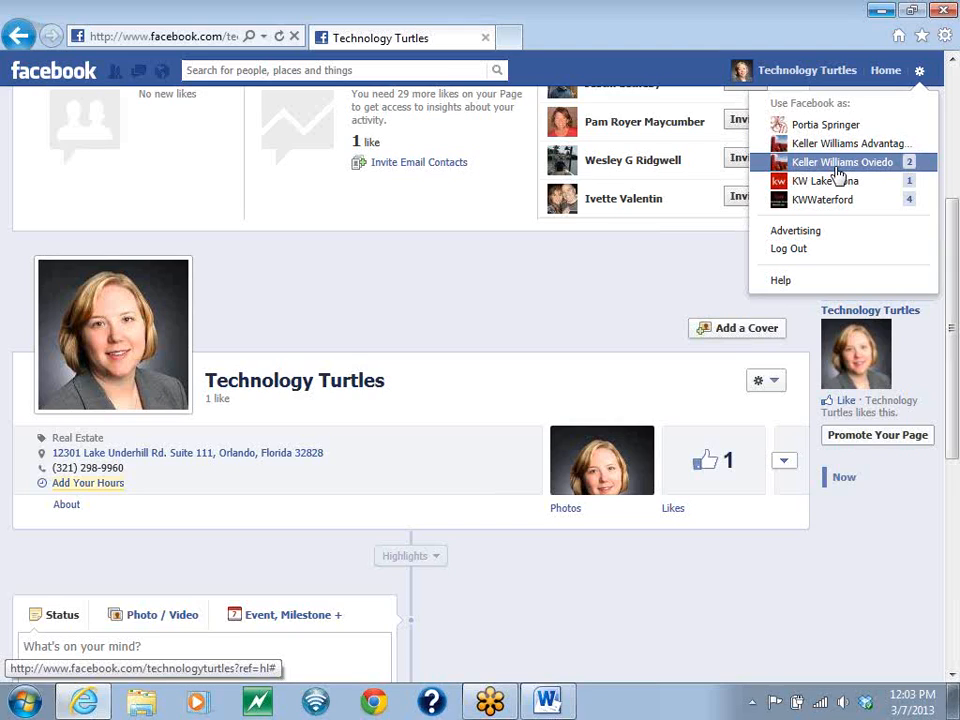
left_click(615, 286)
scroll(615, 276, "up", 1)
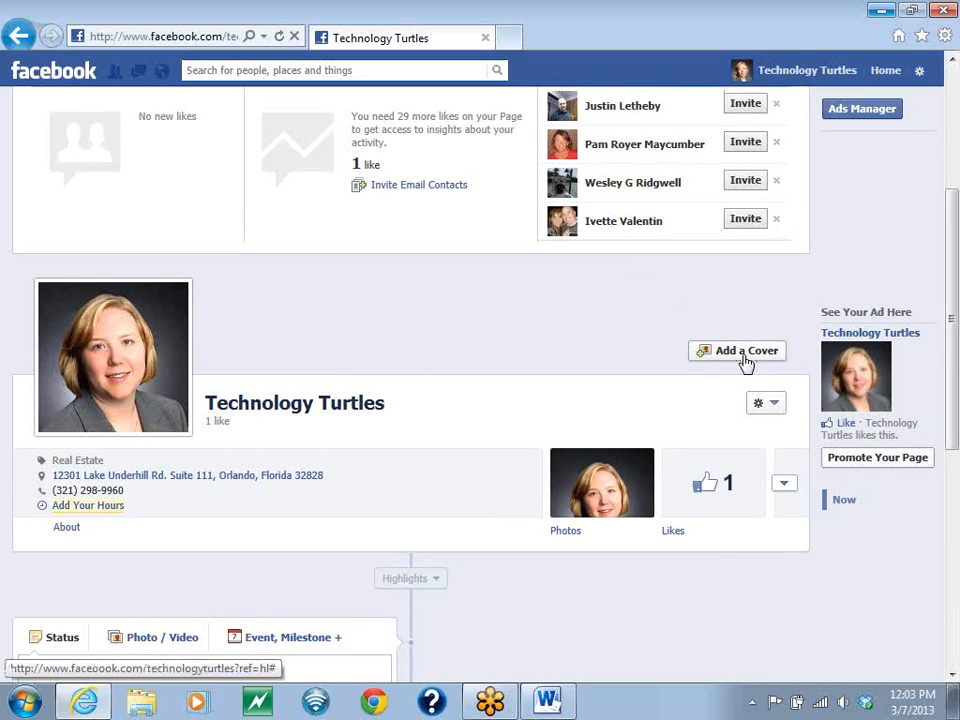
left_click(778, 406)
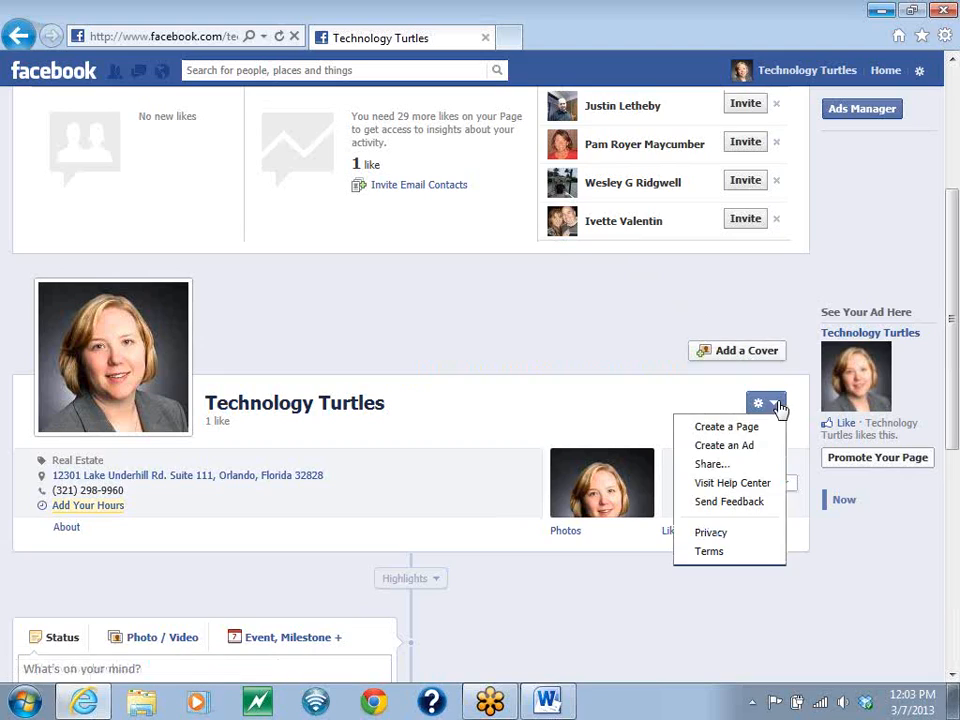
left_click(720, 470)
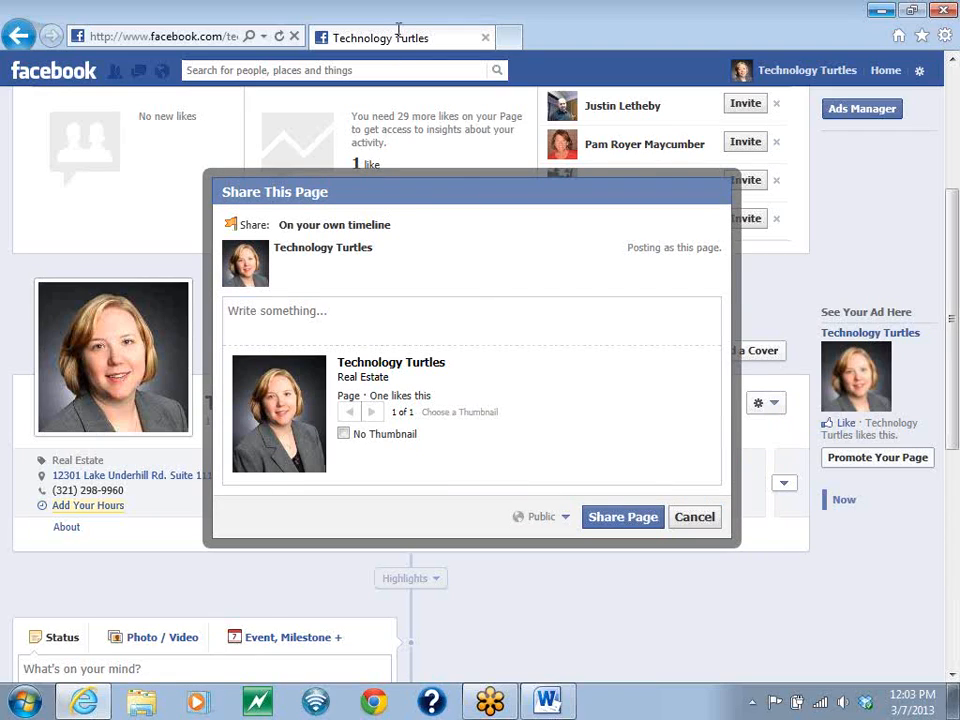
left_click(692, 520)
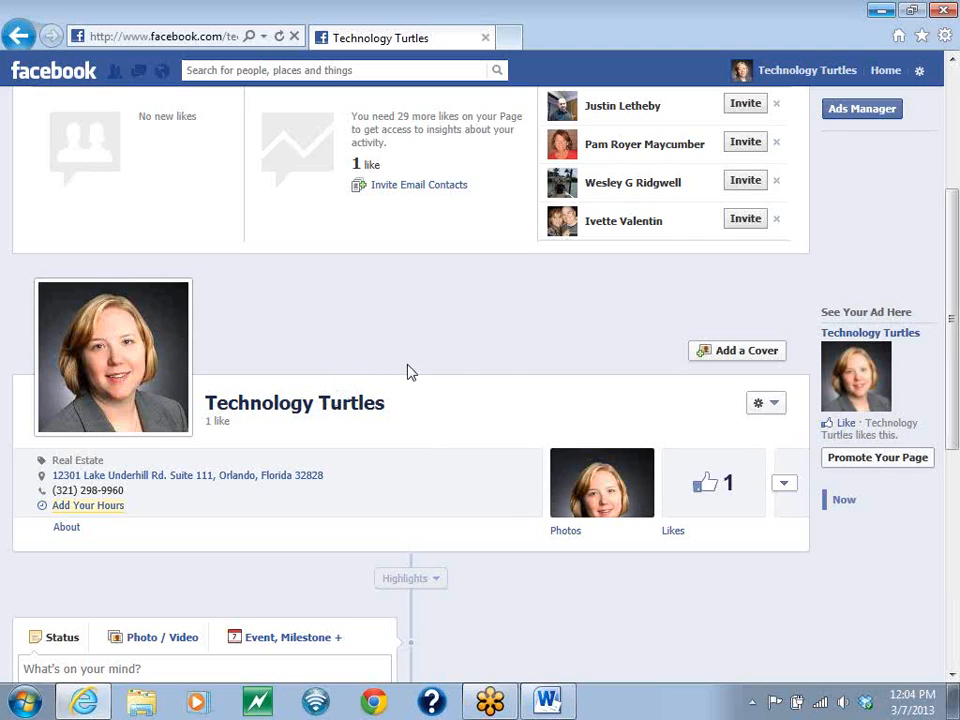
- Share the Technology Turtles page publicly on its own timeline with the message "Please go like my Business Page!"
left_click(774, 407)
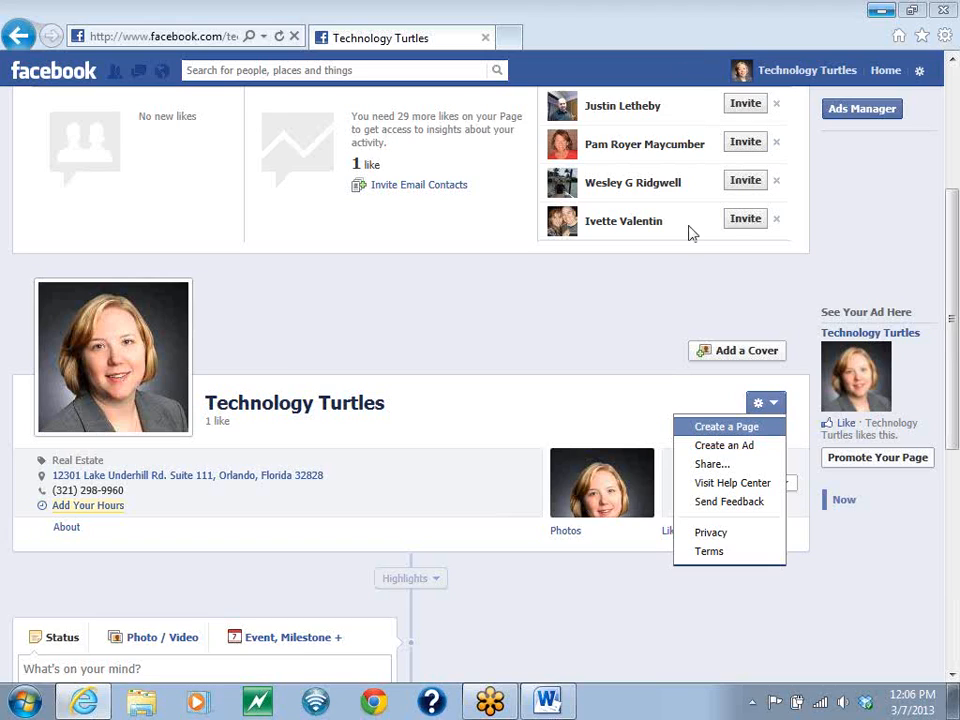
left_click(710, 464)
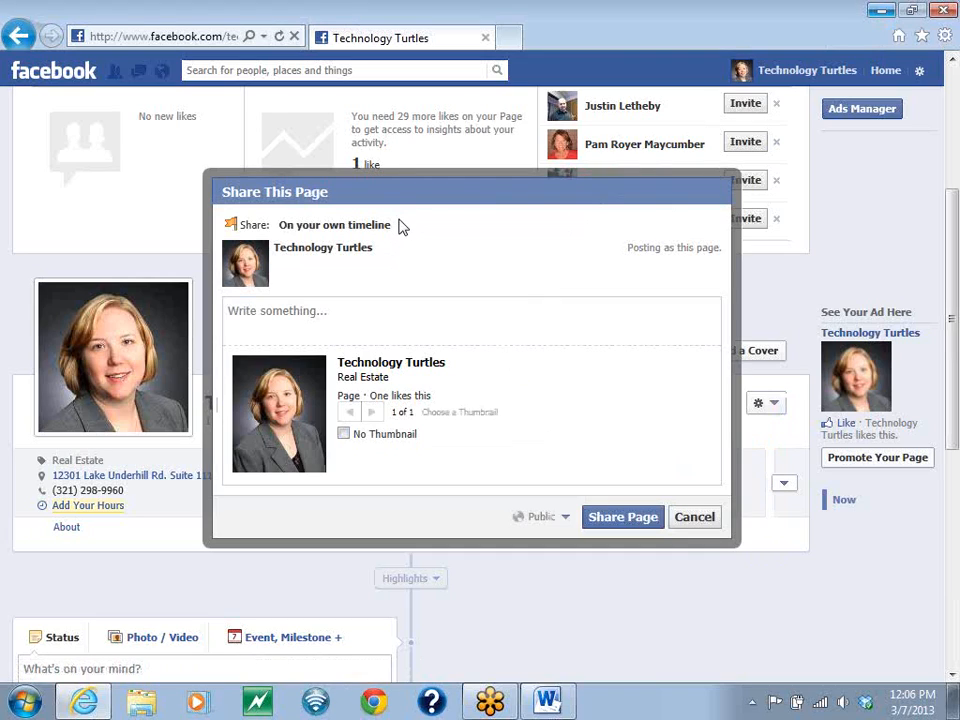
left_click_drag(401, 227, 276, 230)
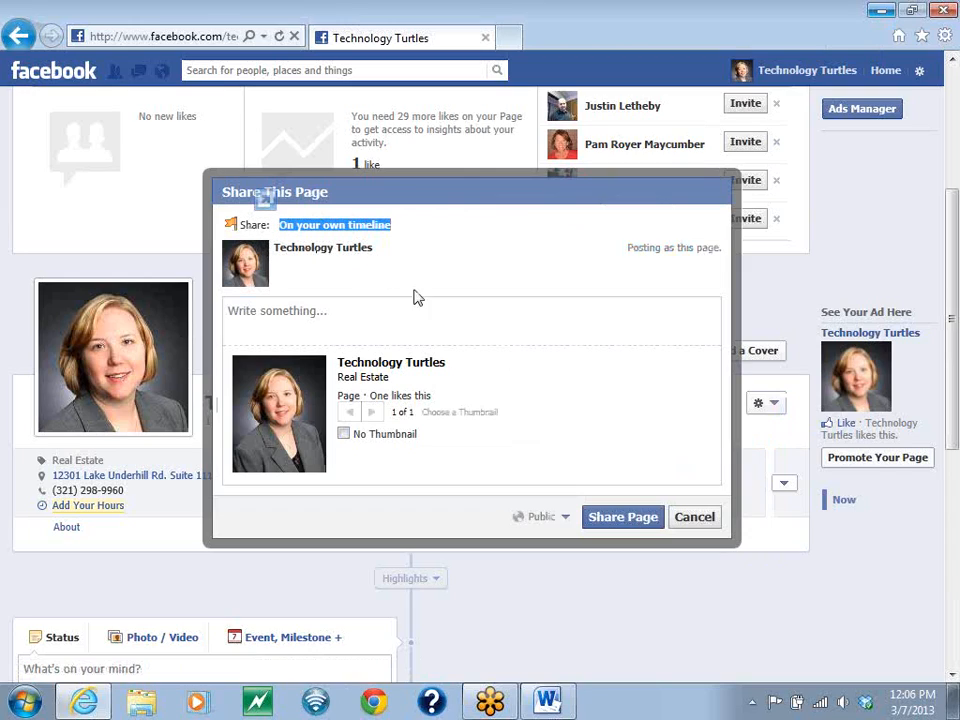
left_click(439, 320)
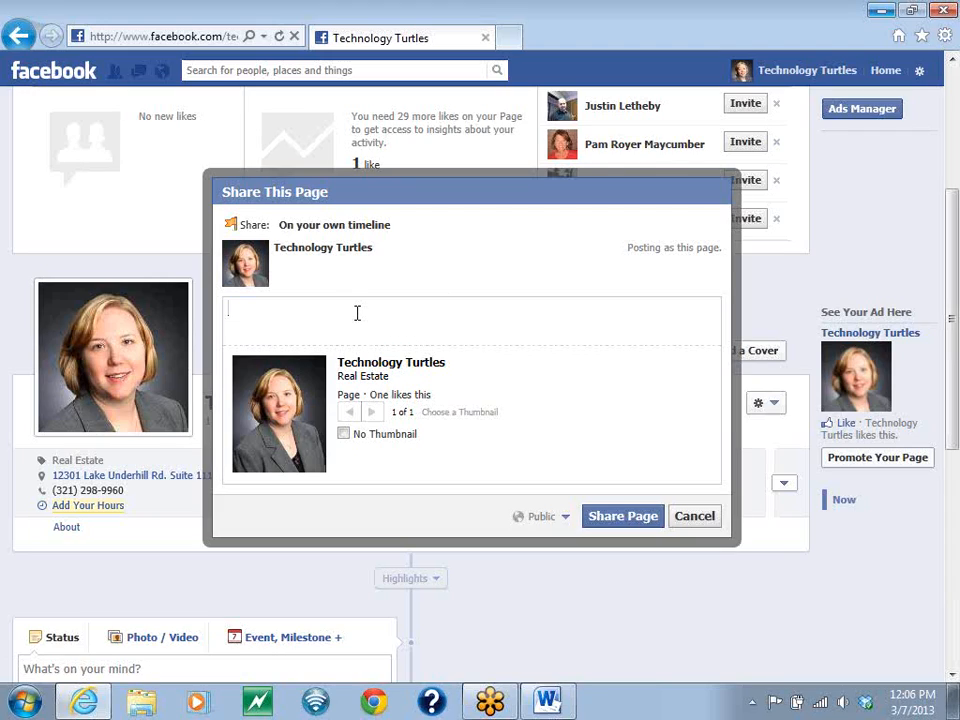
type("Please go like my Busin")
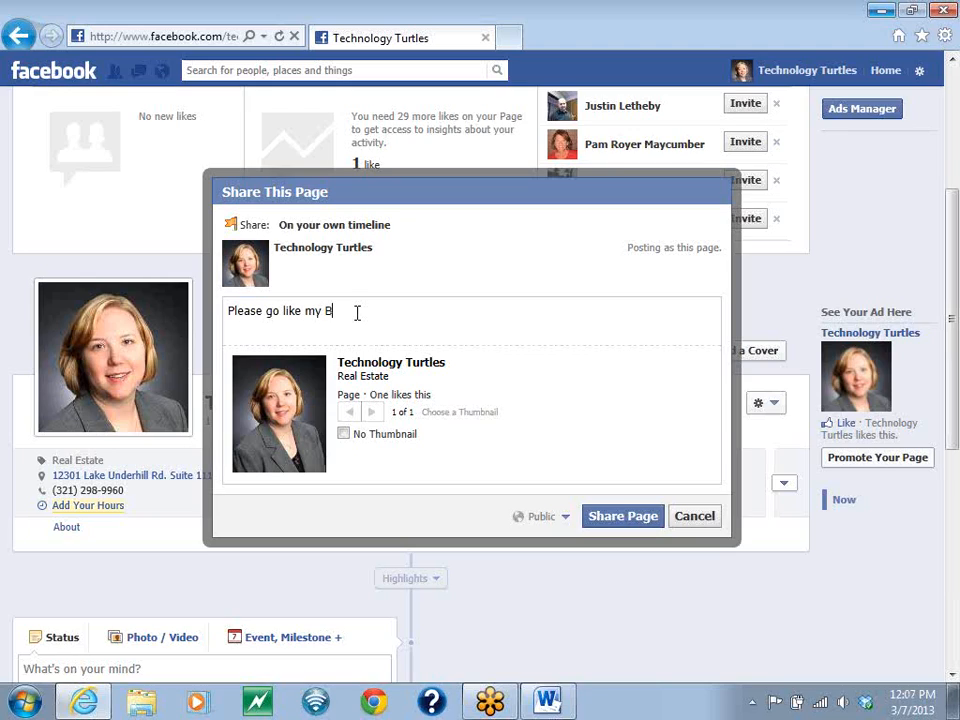
type("ess Page!")
left_click(614, 522)
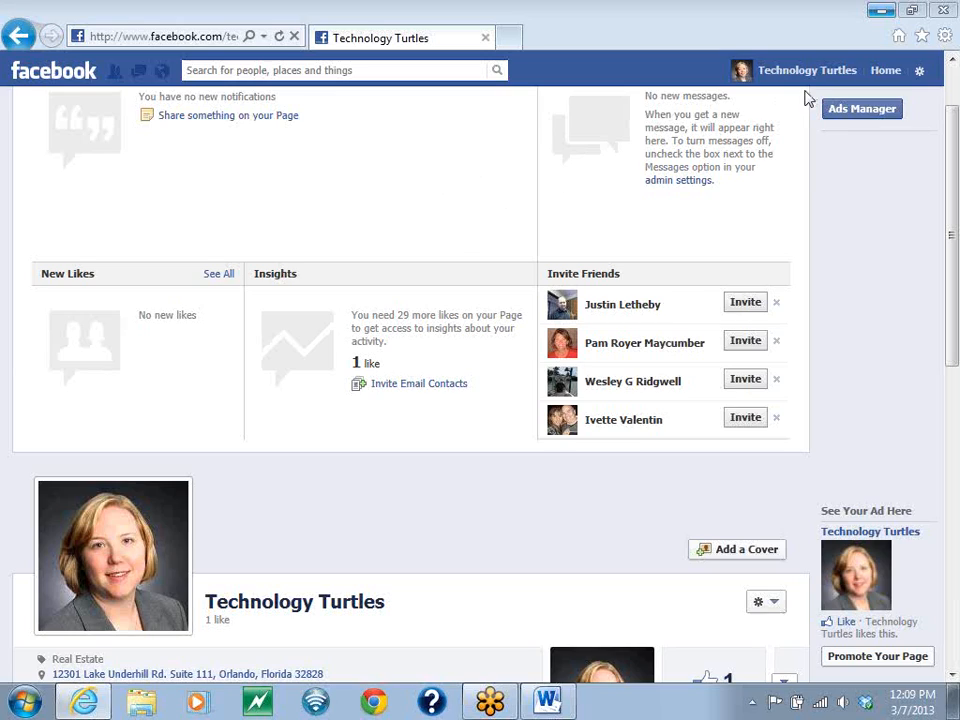
- Switch back to using Facebook as the personal profile and look over the Pages list beside the news feed
left_click(920, 72)
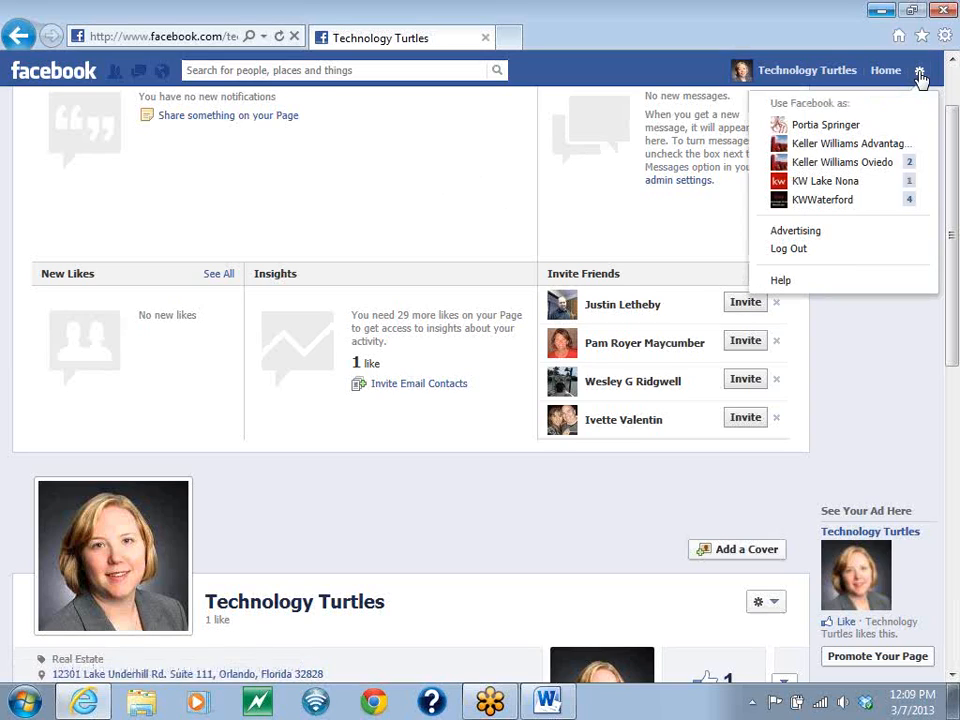
left_click(818, 126)
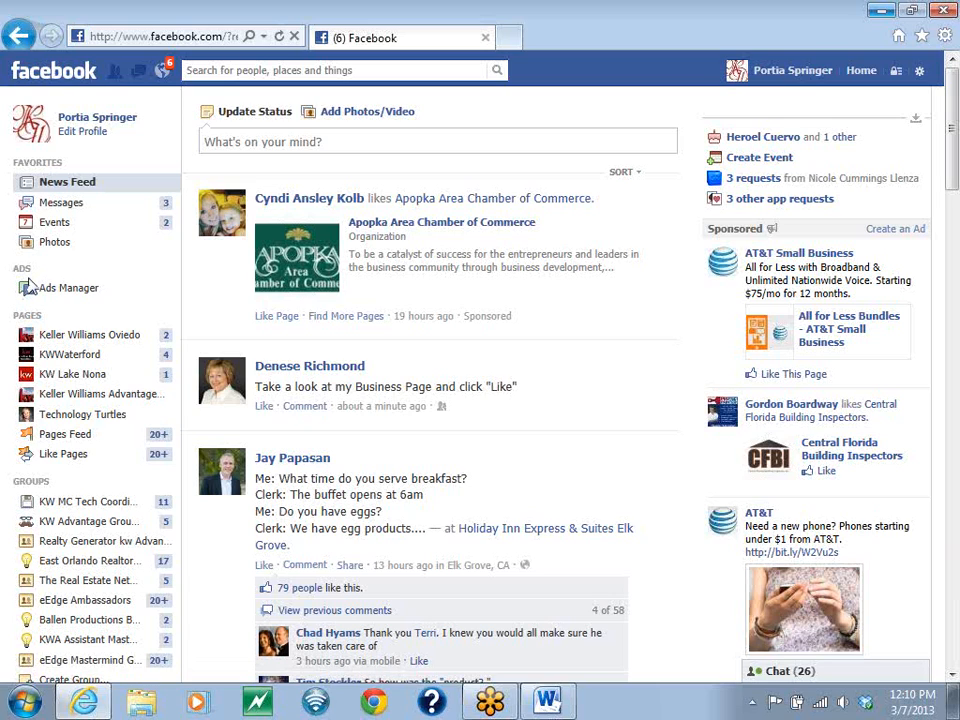
key("ctrl+a")
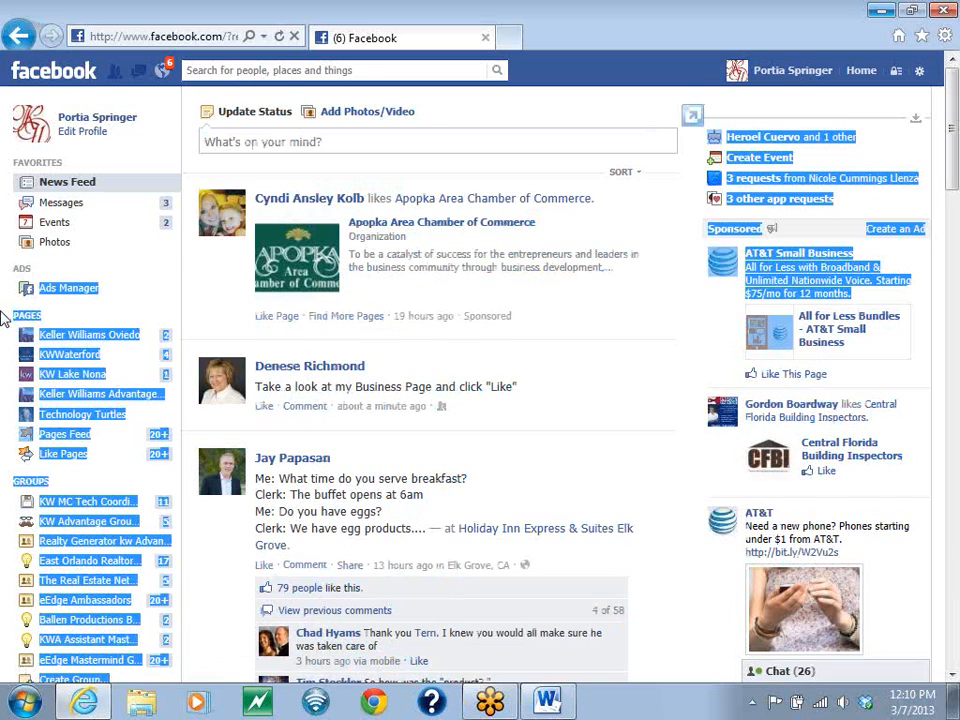
left_click(4, 320)
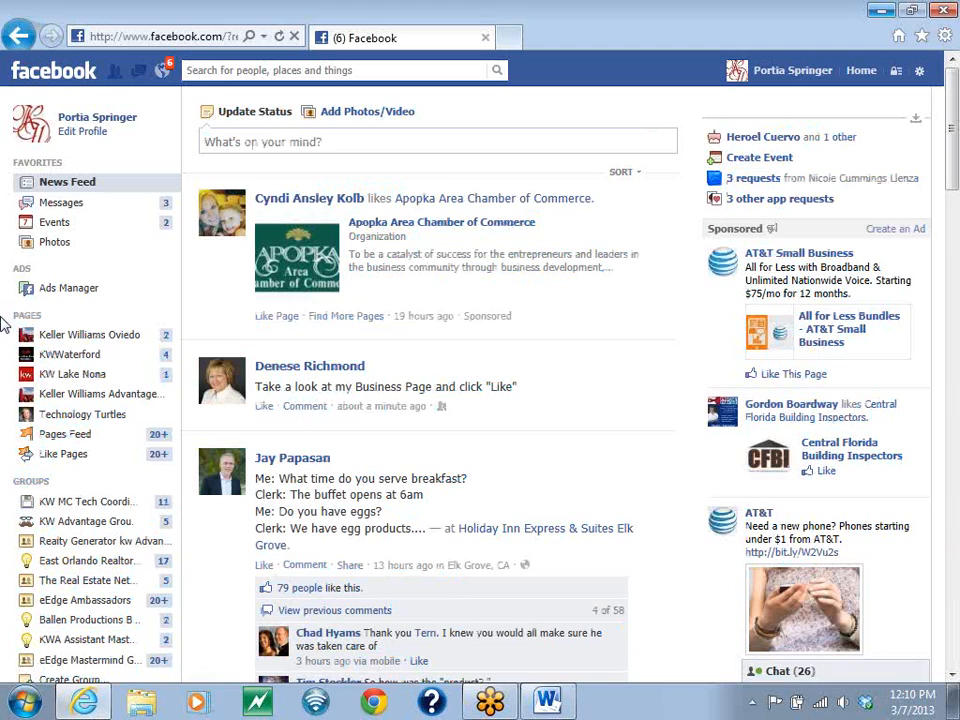
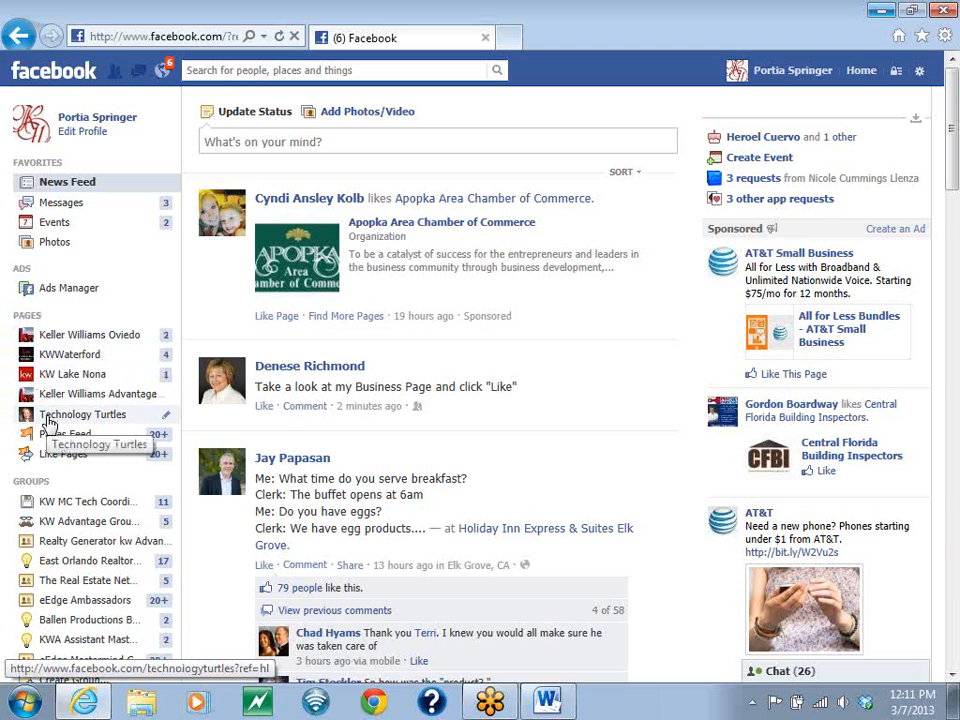
- Open the Technology Turtles page from the personal profile's news feed and look over its header and timeline
left_click(47, 418)
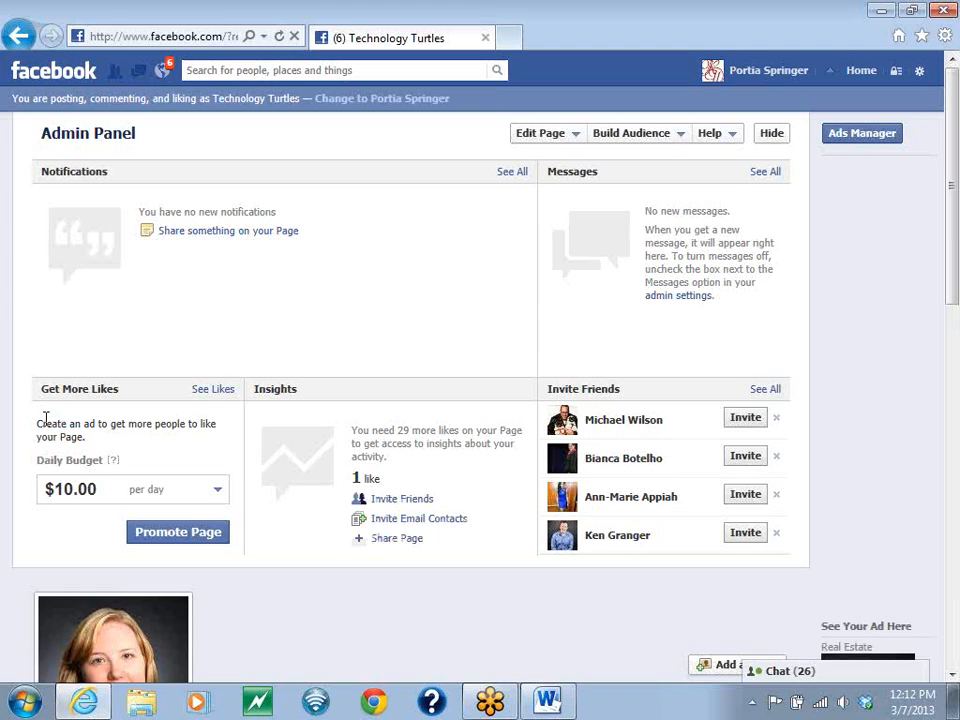
scroll(350, 300, "down", 5)
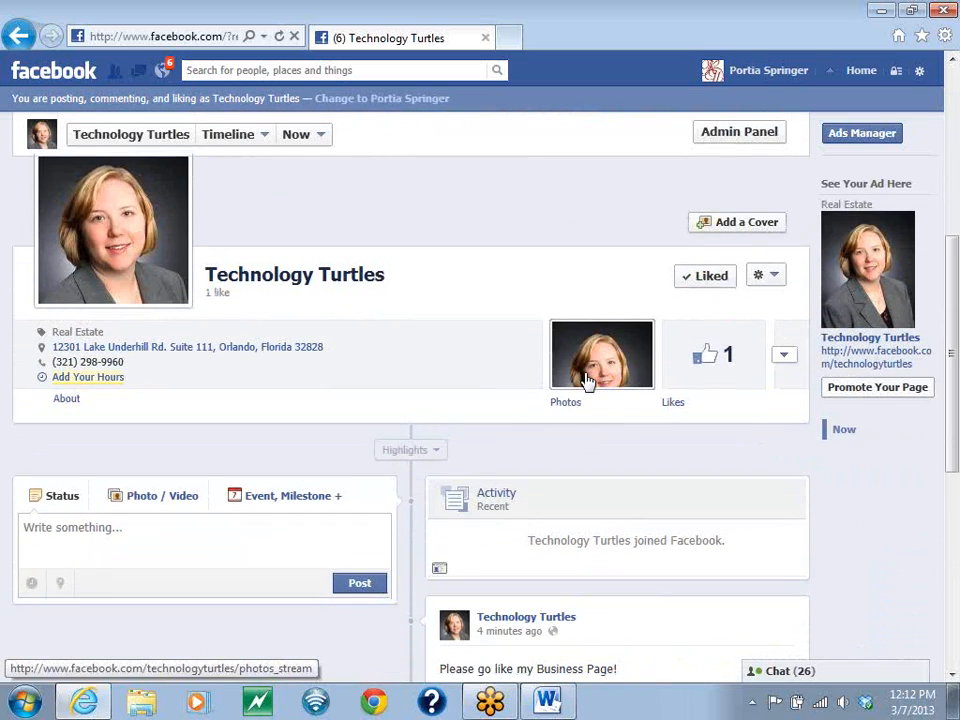
left_click(108, 534)
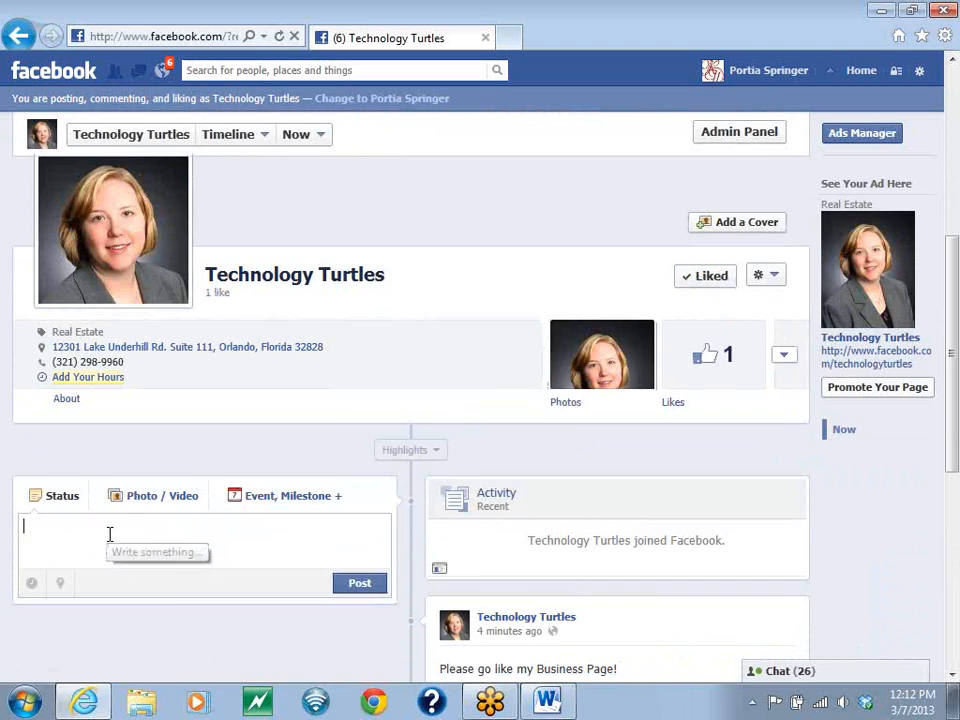
type("D")
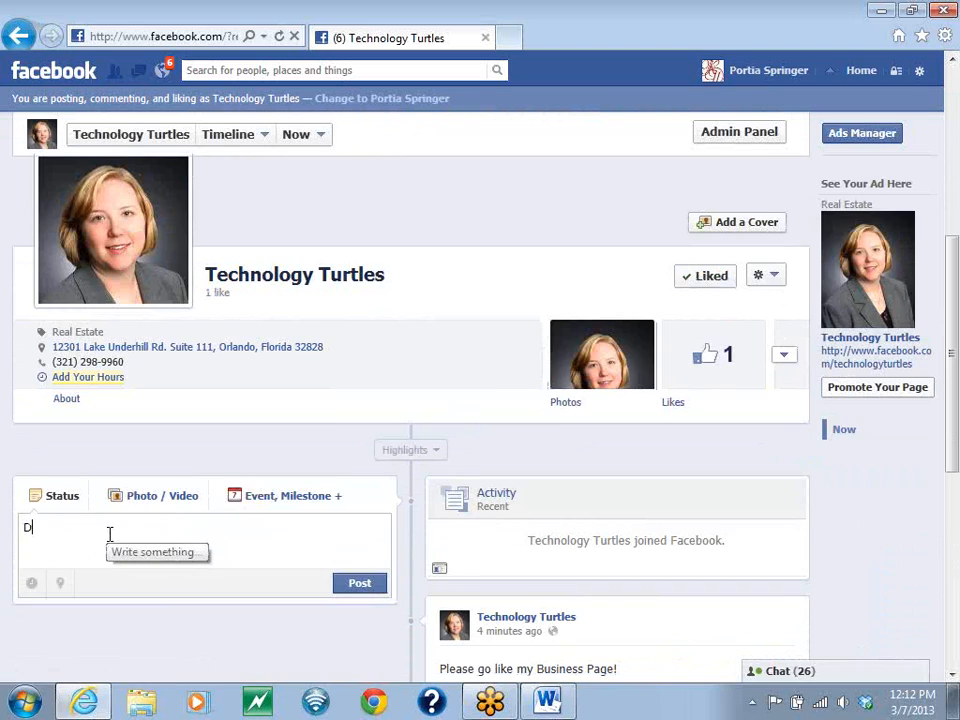
type("eborah")
key("BackSpace")
key("BackSpace")
key("BackSpace")
key("BackSpace")
key("BackSpace")
key("BackSpace")
key("BackSpace")
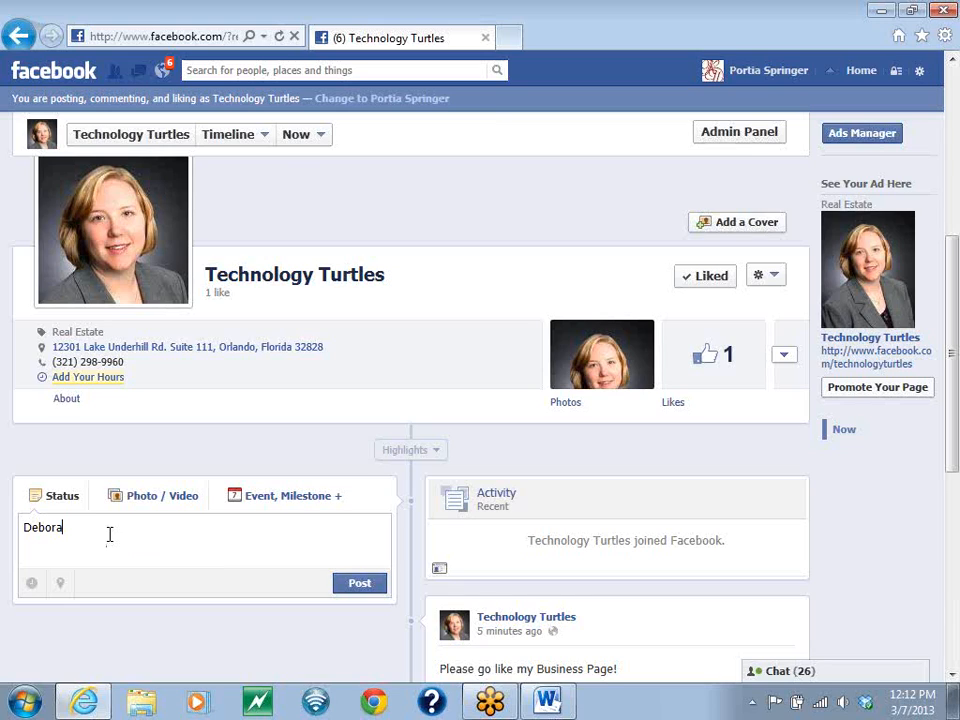
- Try to tag the personal profile in the Technology Turtles page's profile photo, dismiss the message, and close the photo
left_click(604, 382)
left_click(428, 365)
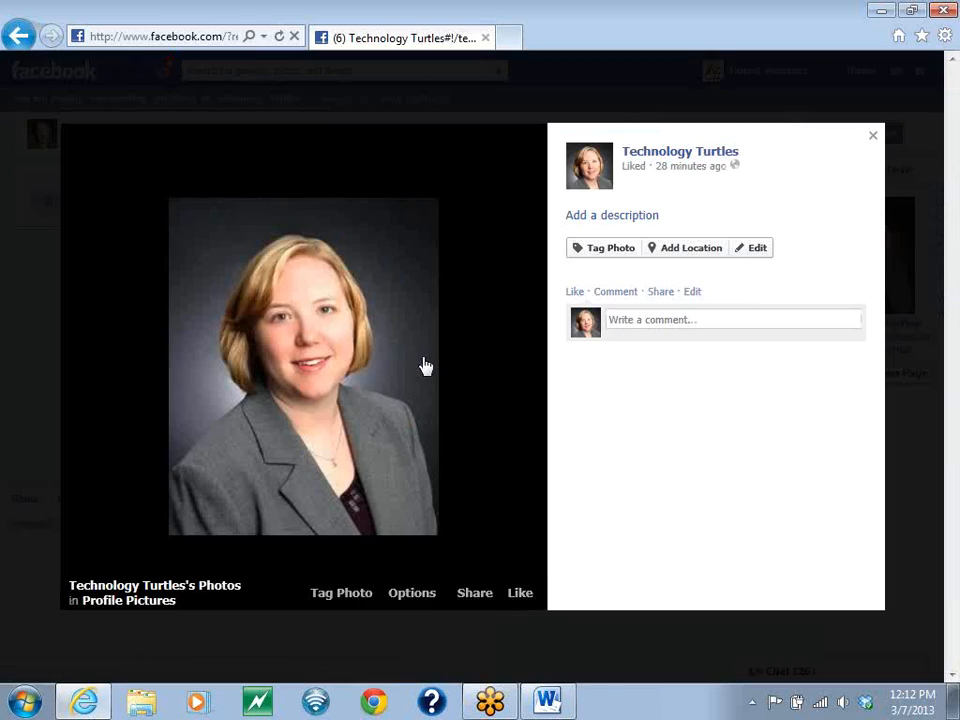
left_click(603, 254)
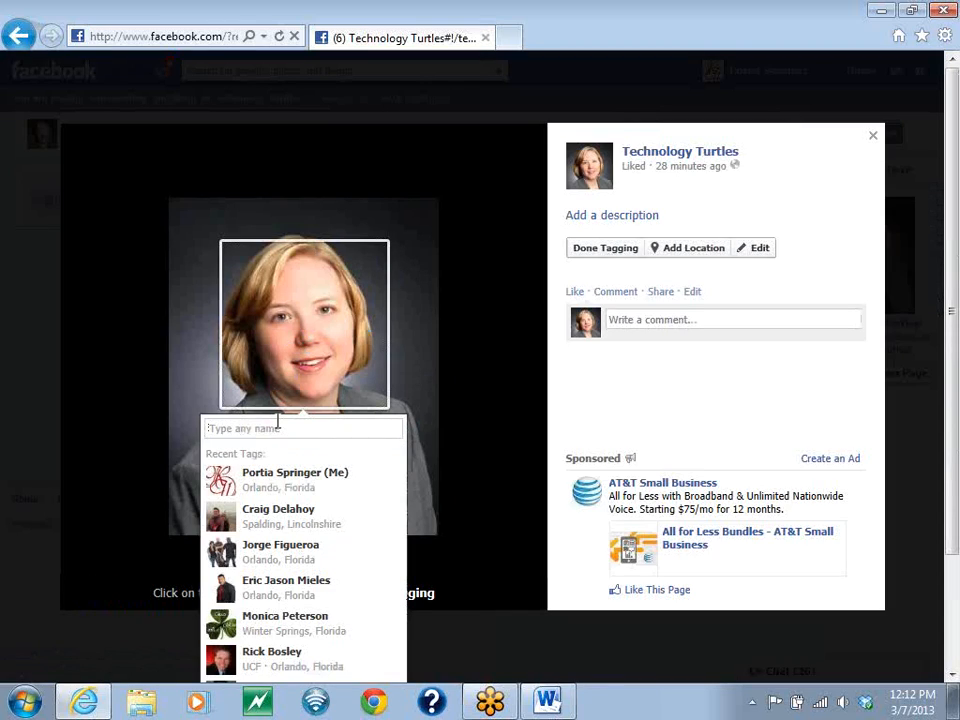
left_click(278, 429)
type("por")
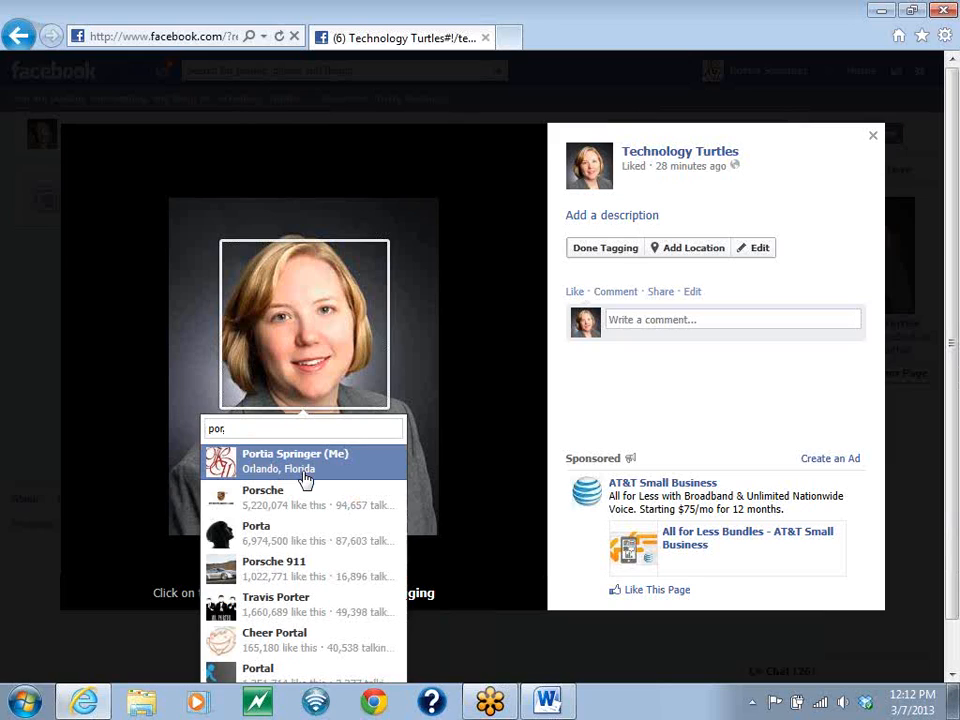
left_click(305, 480)
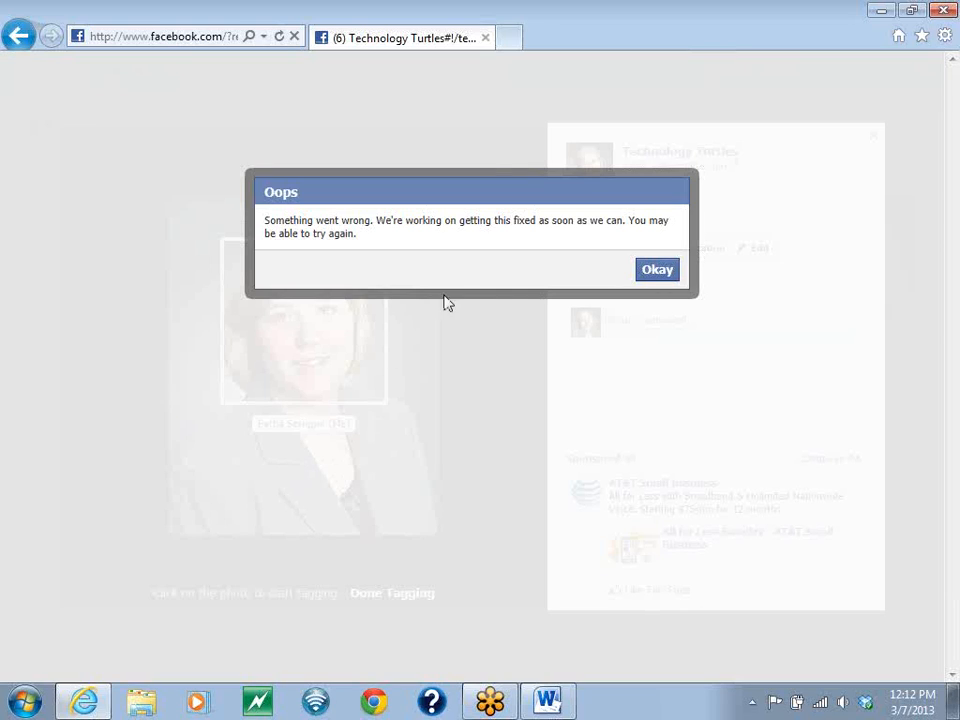
left_click(651, 273)
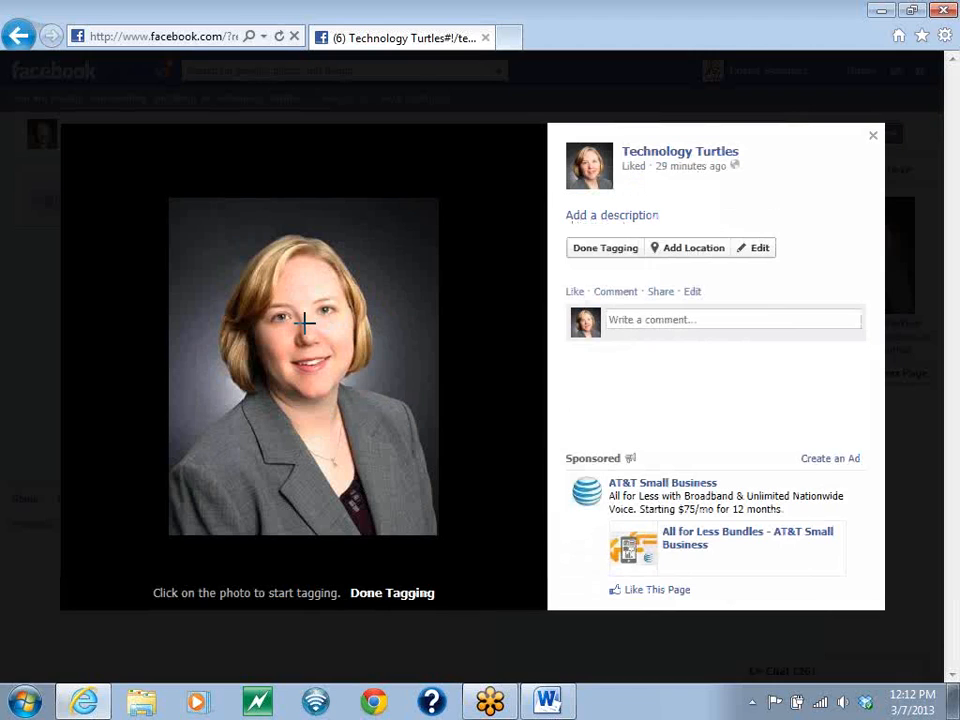
left_click(873, 135)
- Return to the news feed and look through the notifications for activity on pages, groups and photos
left_click(864, 72)
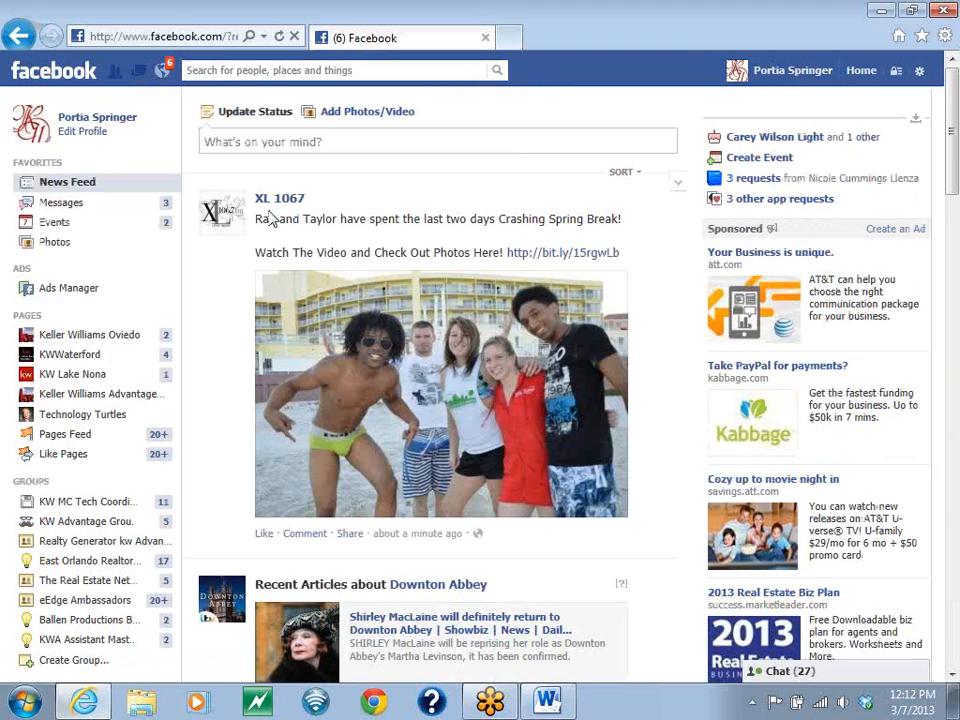
scroll(225, 379, "down", 10)
scroll(203, 385, "down", 8)
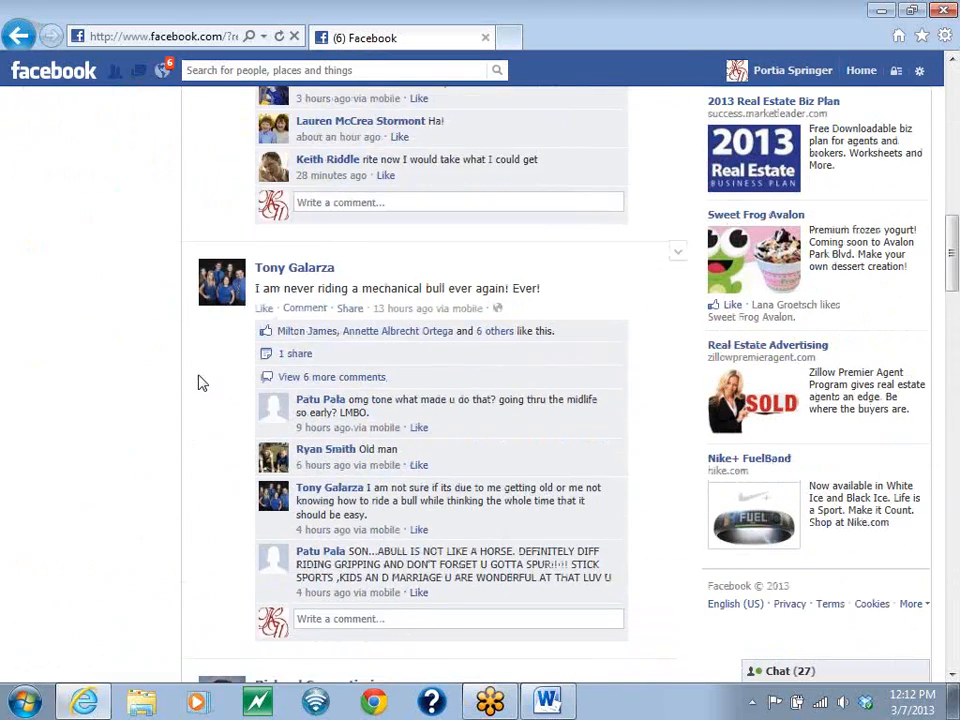
left_click(162, 71)
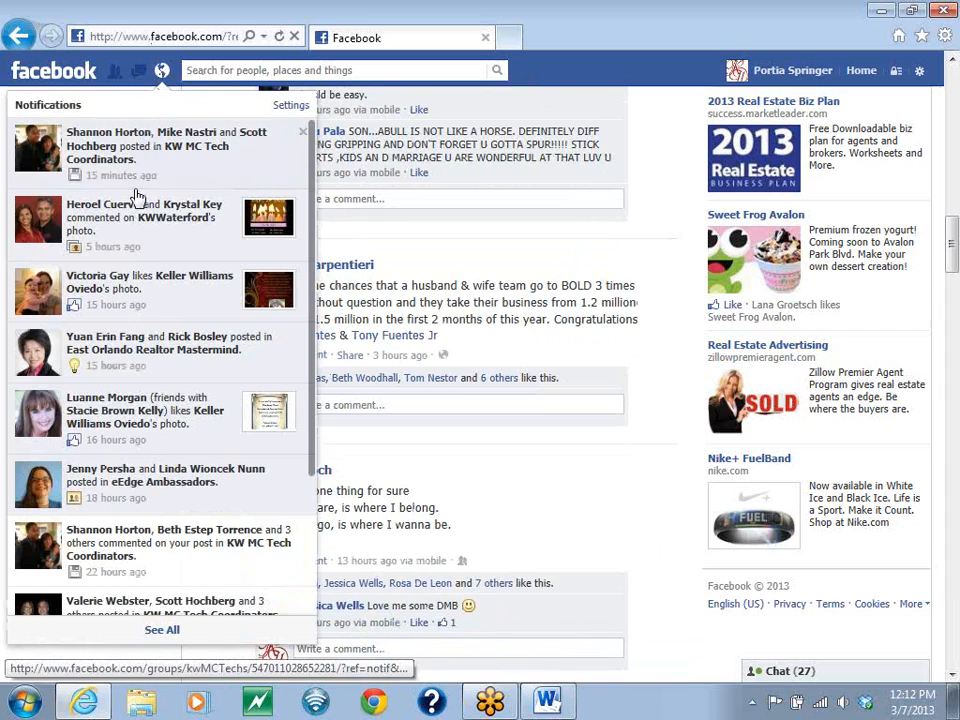
scroll(155, 418, "down", 4)
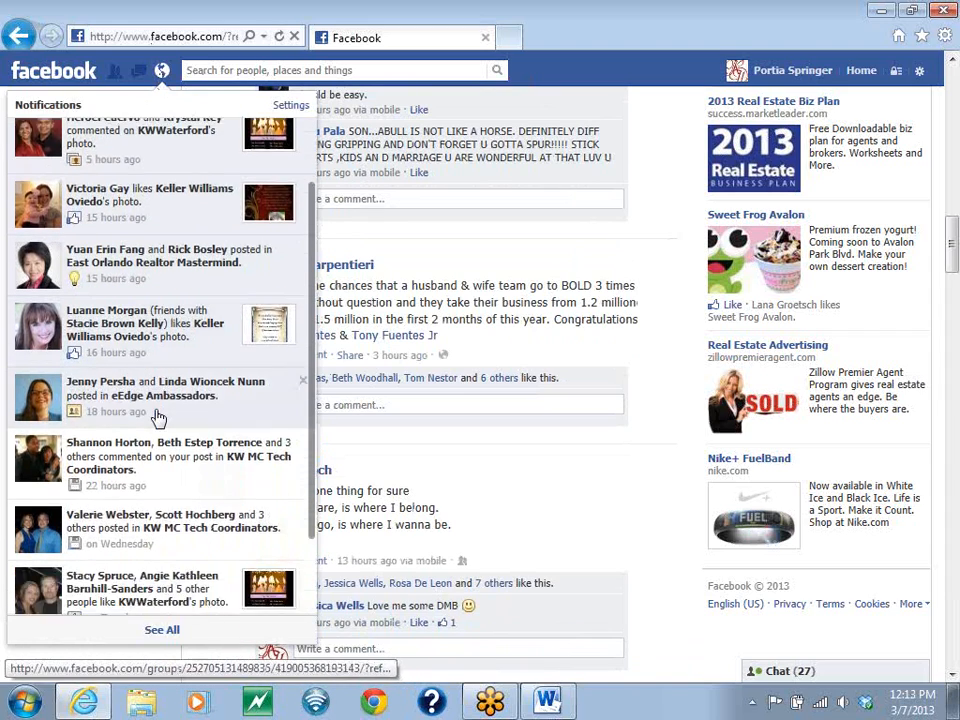
scroll(155, 420, "down", 2)
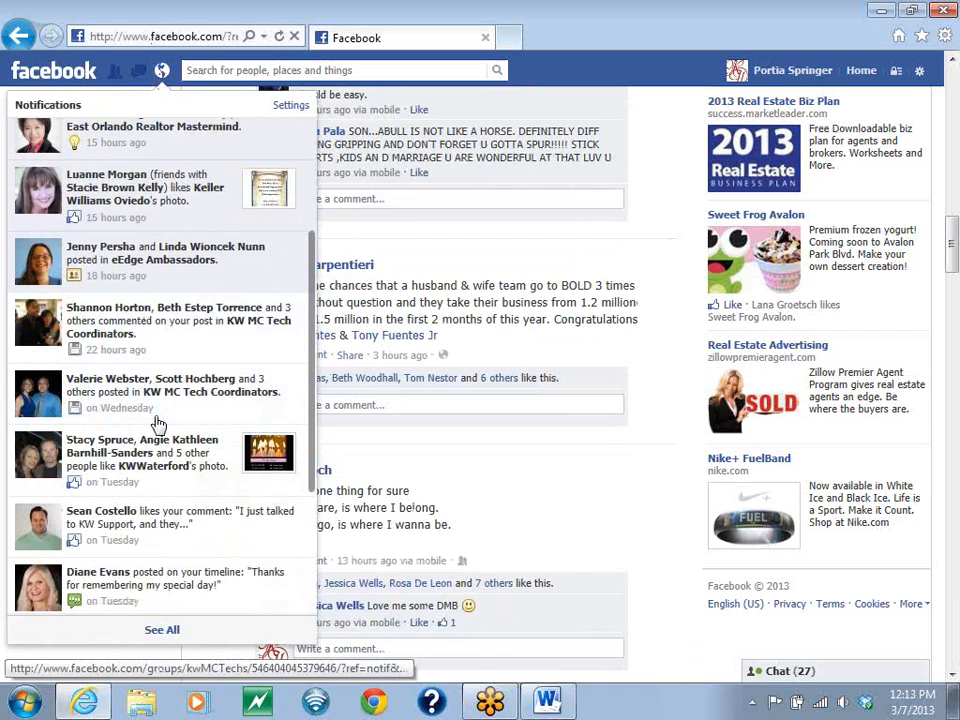
scroll(157, 420, "down", 1)
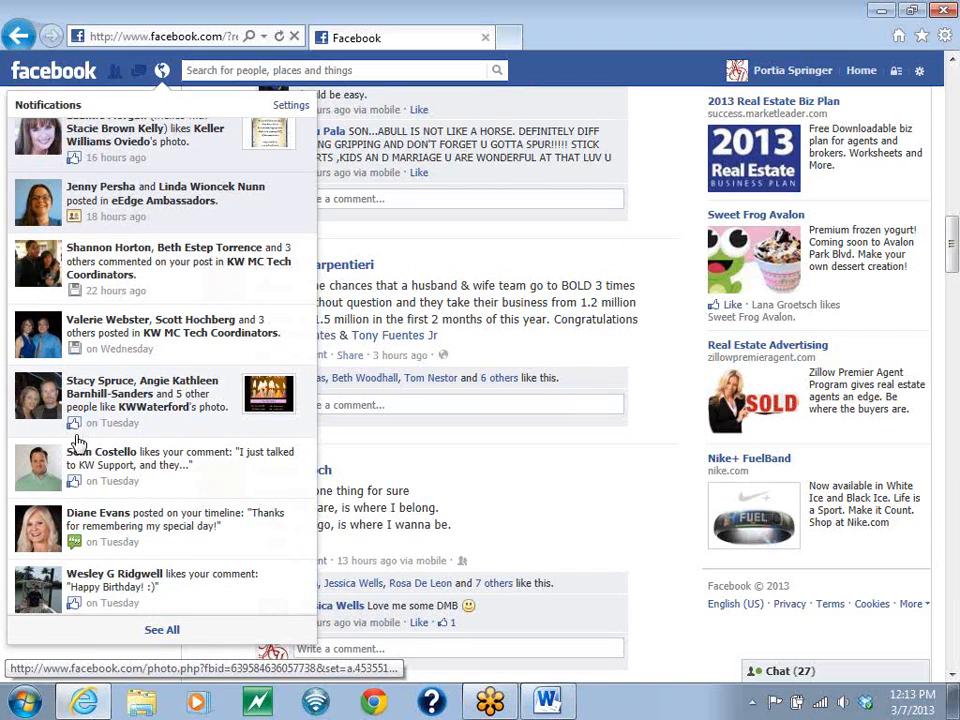
scroll(77, 440, "down", 1)
scroll(80, 442, "down", 5)
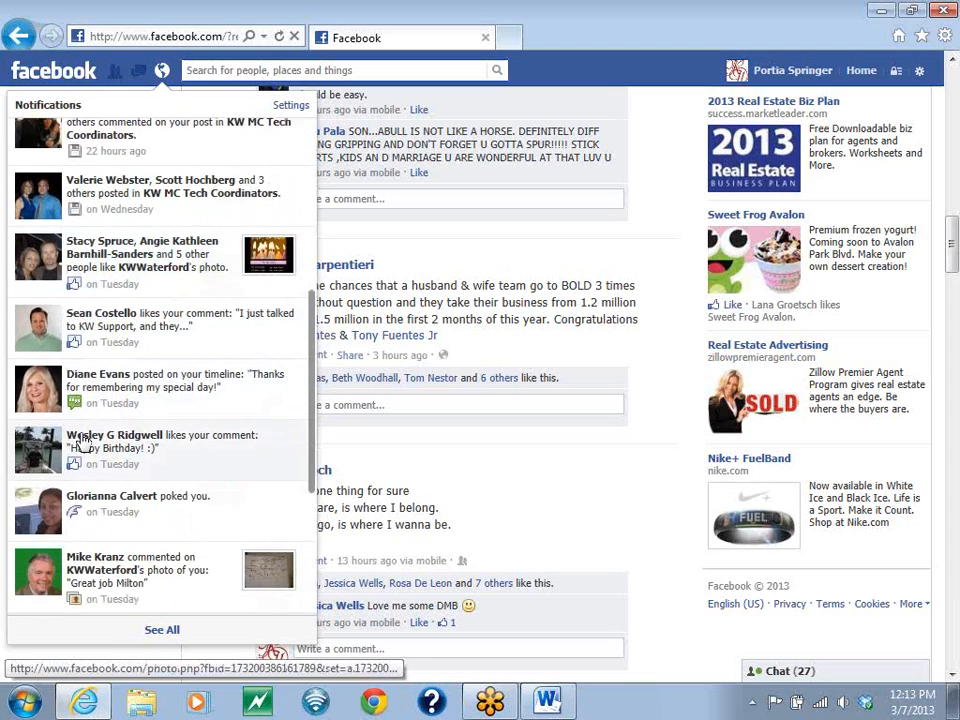
scroll(86, 436, "down", 4)
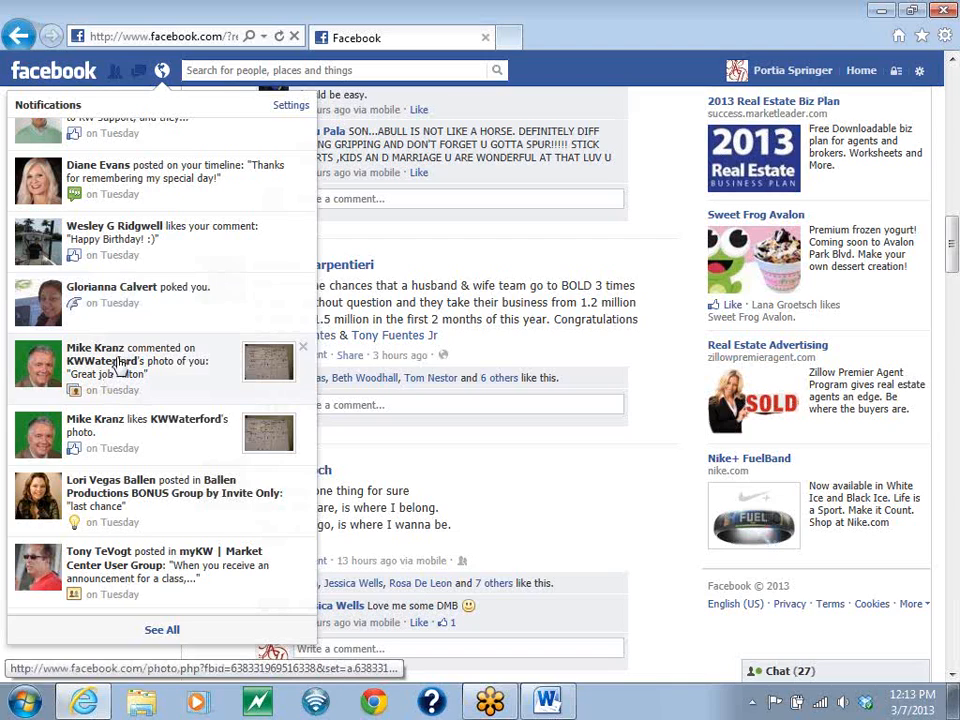
- Open the notification about a comment on KWWaterford's whiteboard photo, examine who posted and commented, and close the photo
left_click(120, 366)
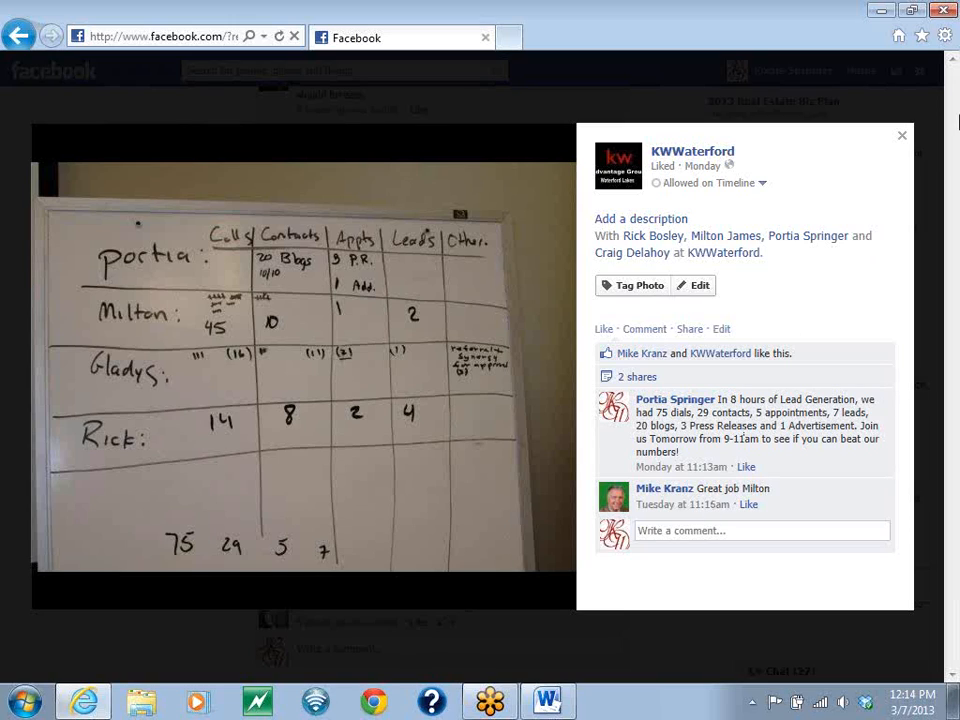
left_click_drag(763, 158, 651, 152)
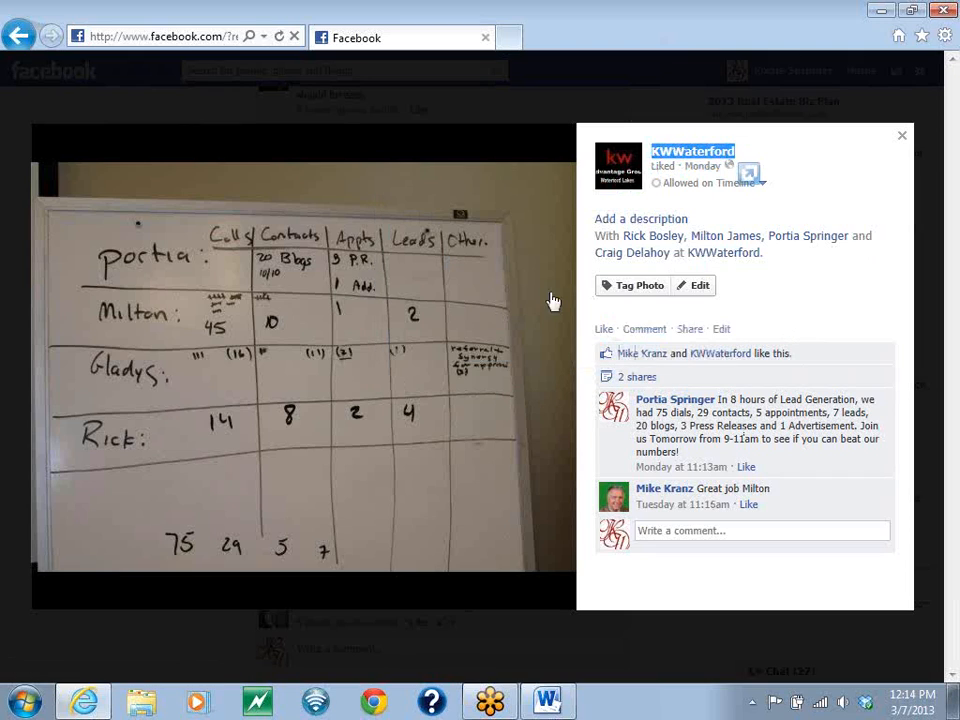
left_click(711, 533)
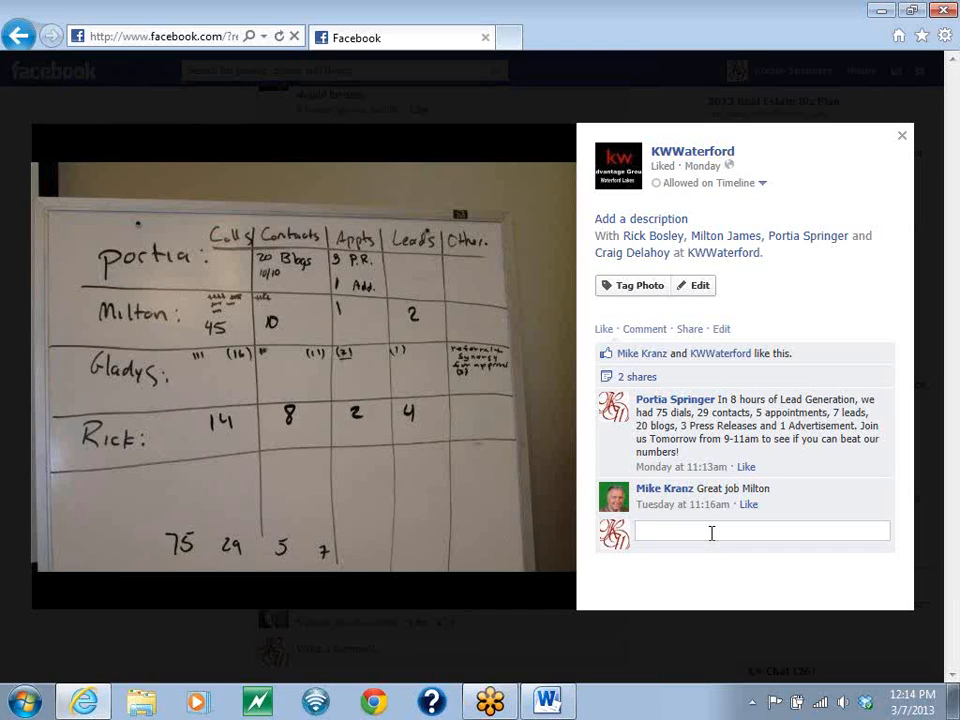
left_click(942, 45)
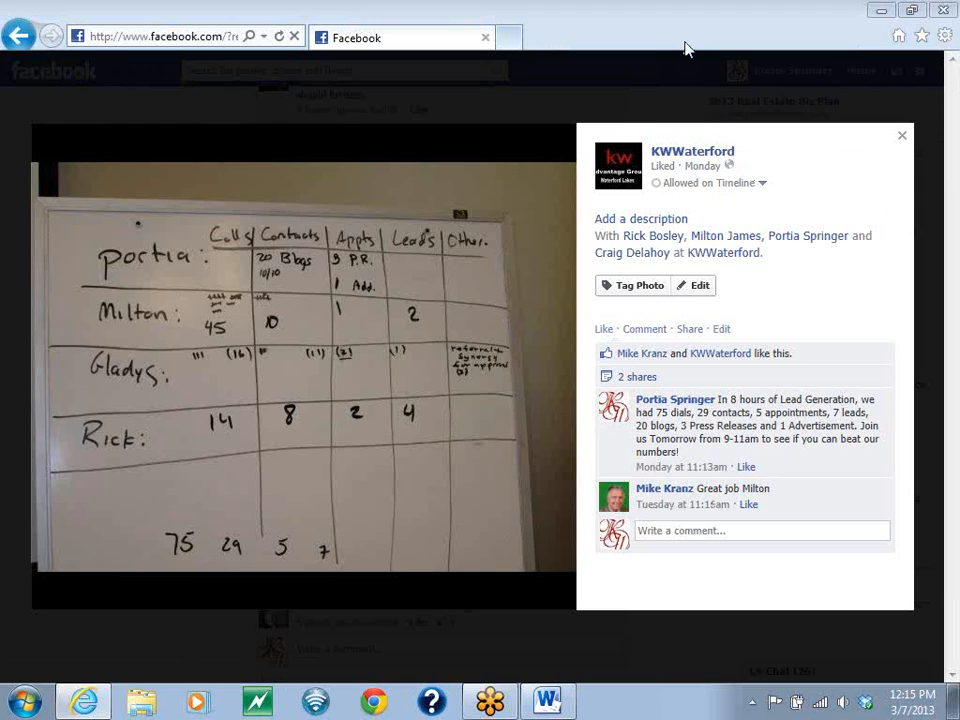
left_click(901, 135)
- Go to the Technology Turtles page and post the status "Today is the first Technology Turtles Class!" on it
scroll(246, 259, "up", 15)
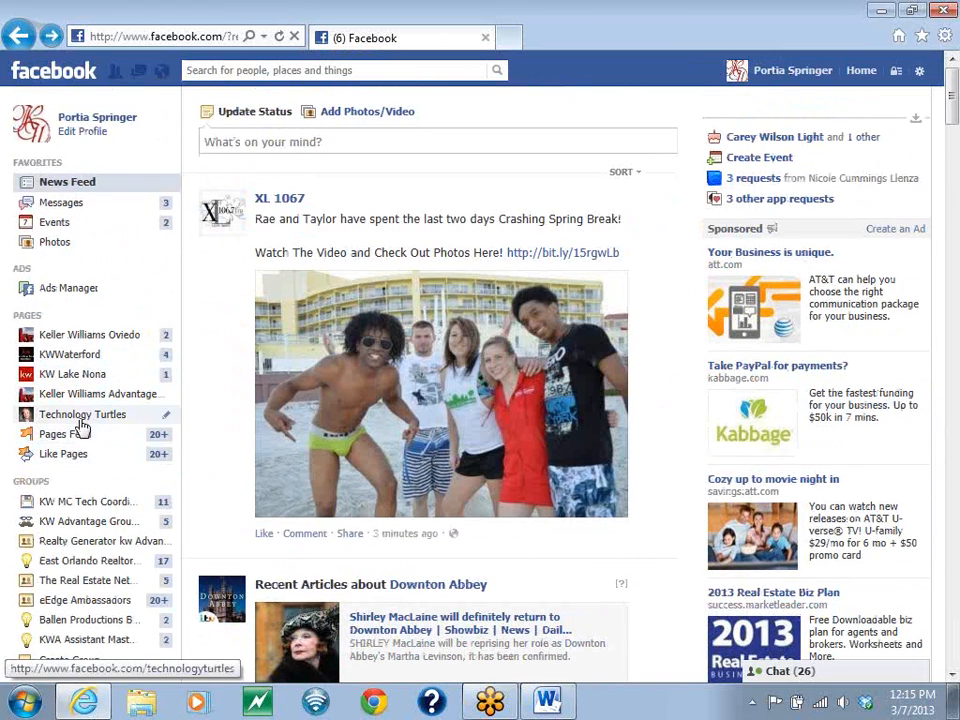
scroll(296, 394, "down", 2)
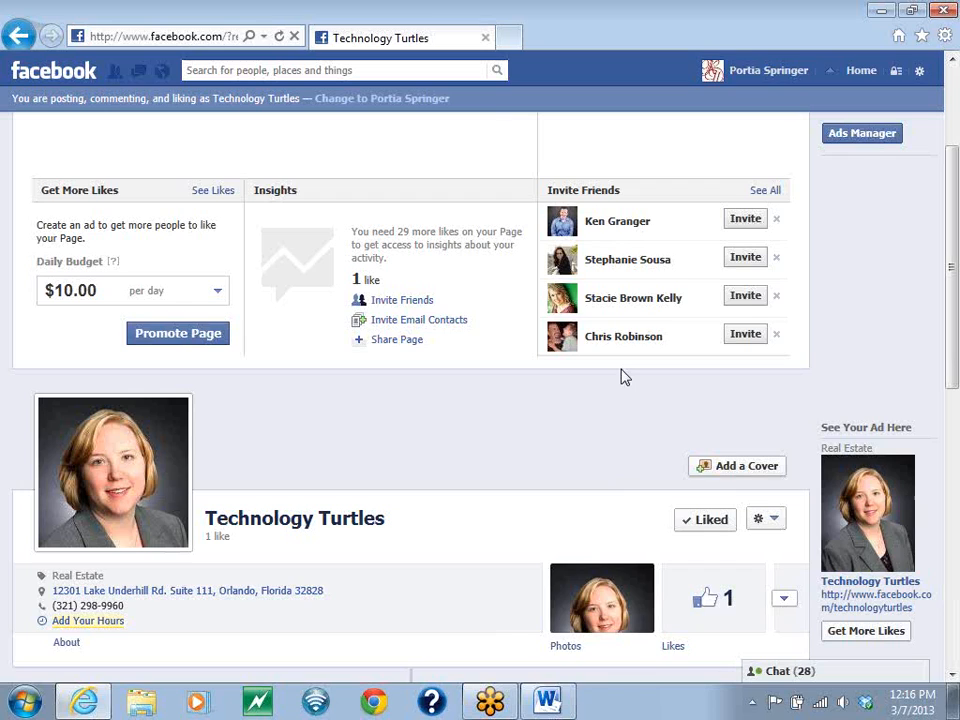
scroll(620, 376, "down", 4)
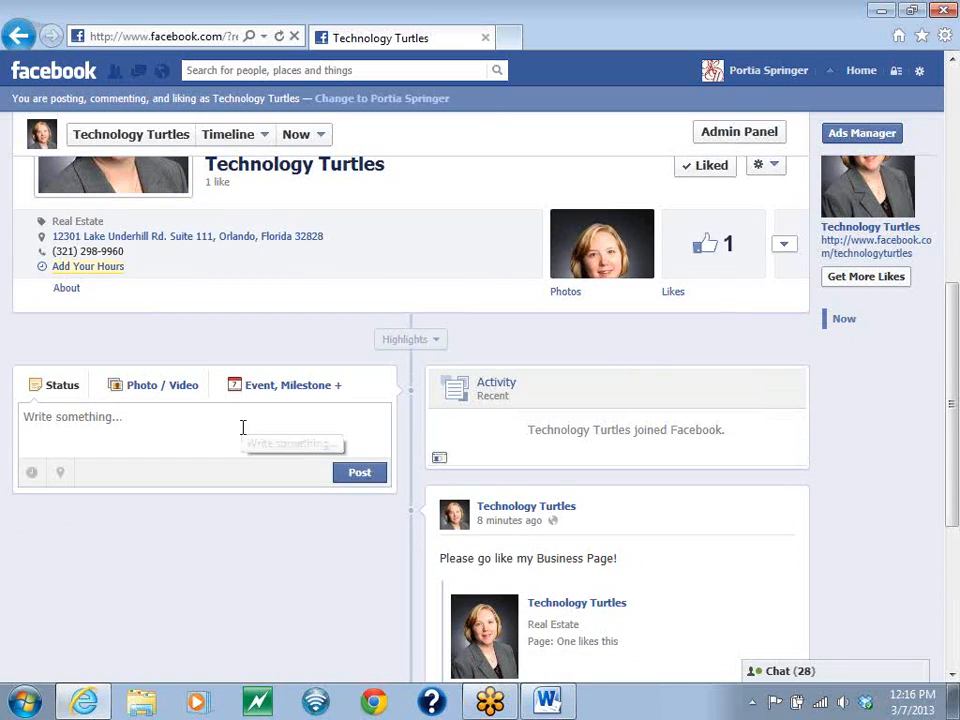
left_click(268, 418)
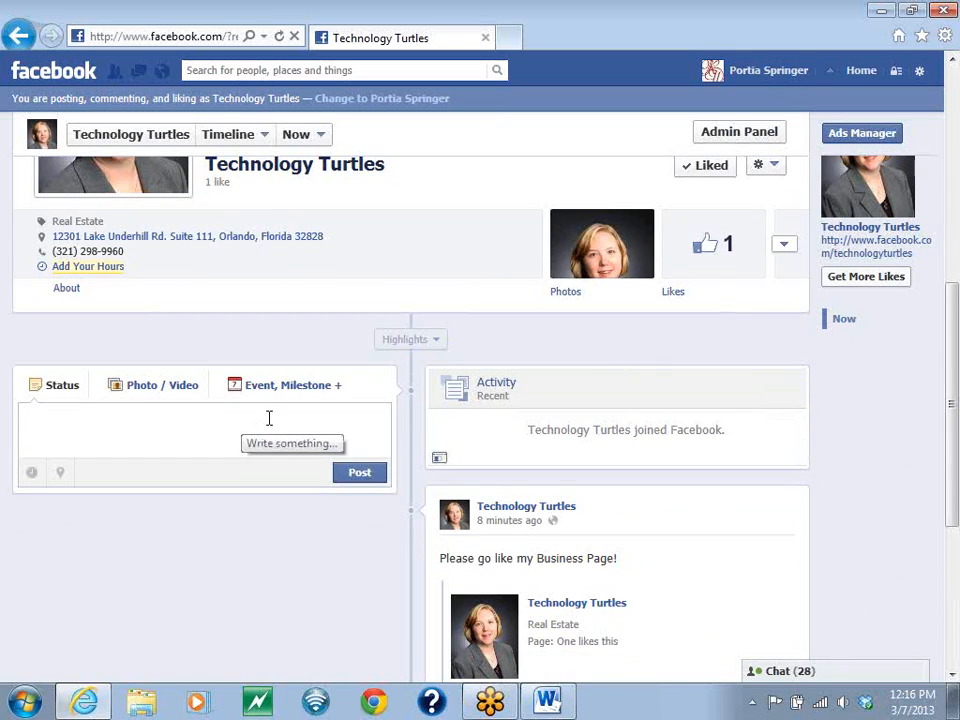
type("Today is the first Te")
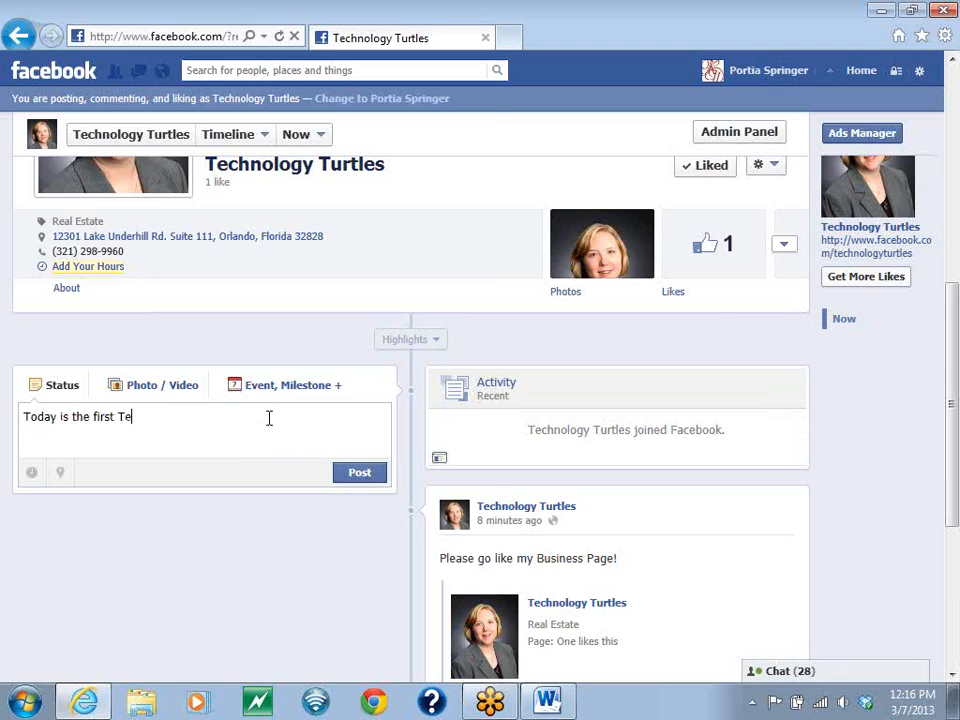
type("chnology Turtles ")
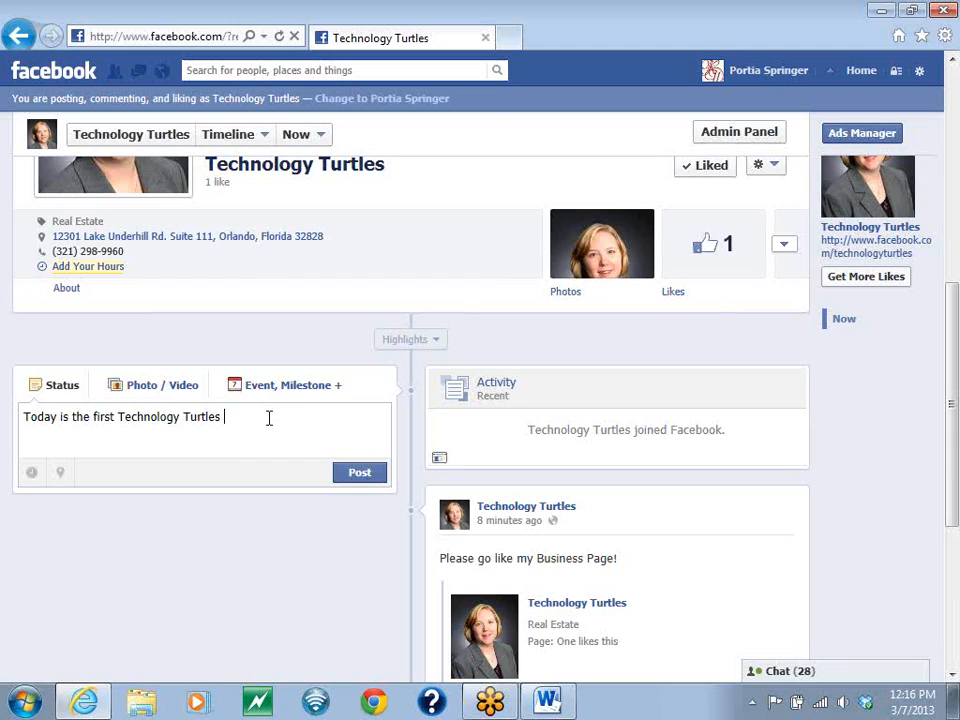
type("Class!")
left_click(362, 477)
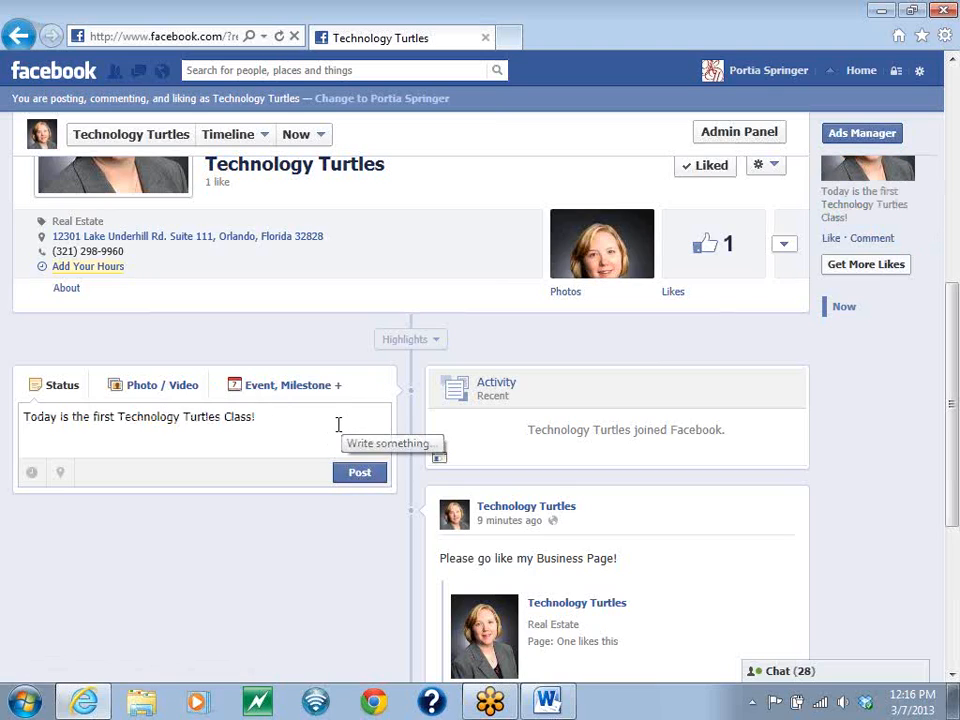
- Reload the Technology Turtles page, agreeing to leave the post form, and review the posts on its timeline
left_click(280, 37)
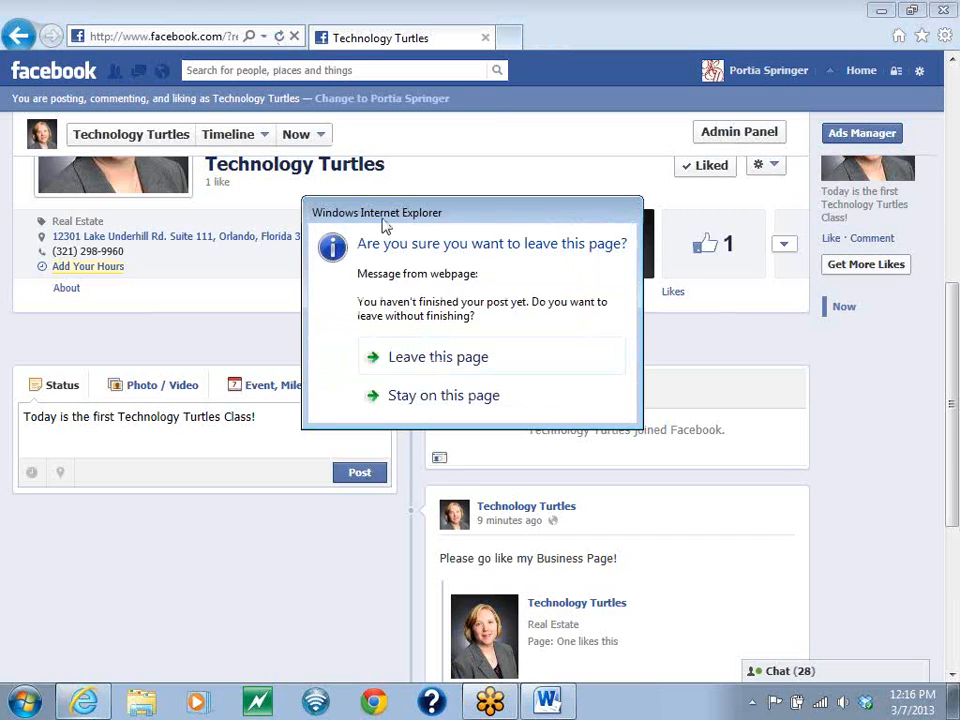
left_click(443, 356)
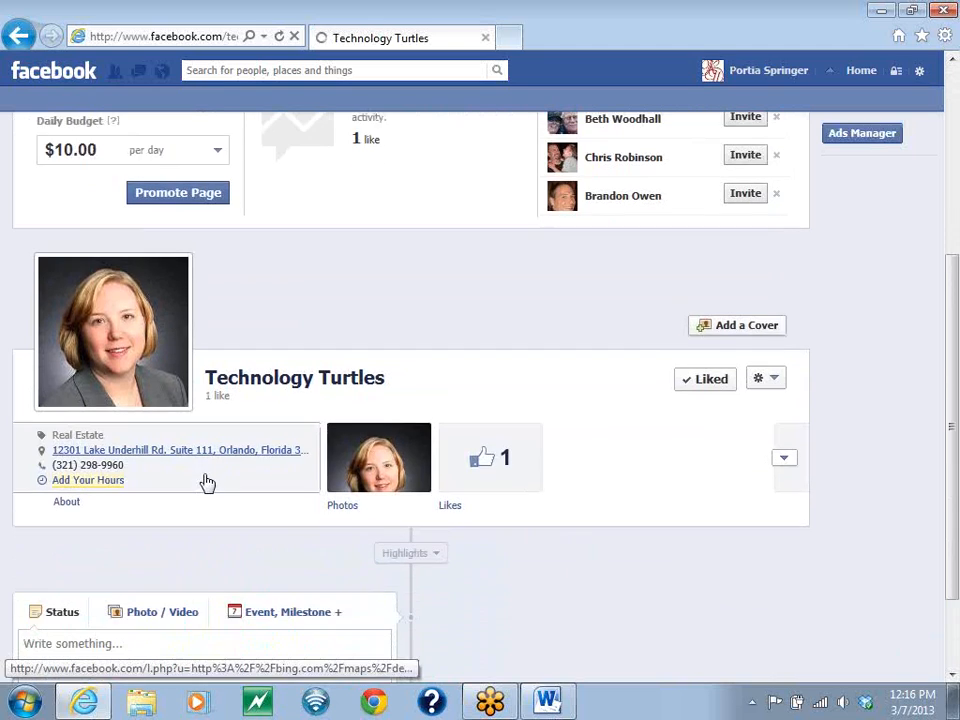
scroll(208, 480, "down", 5)
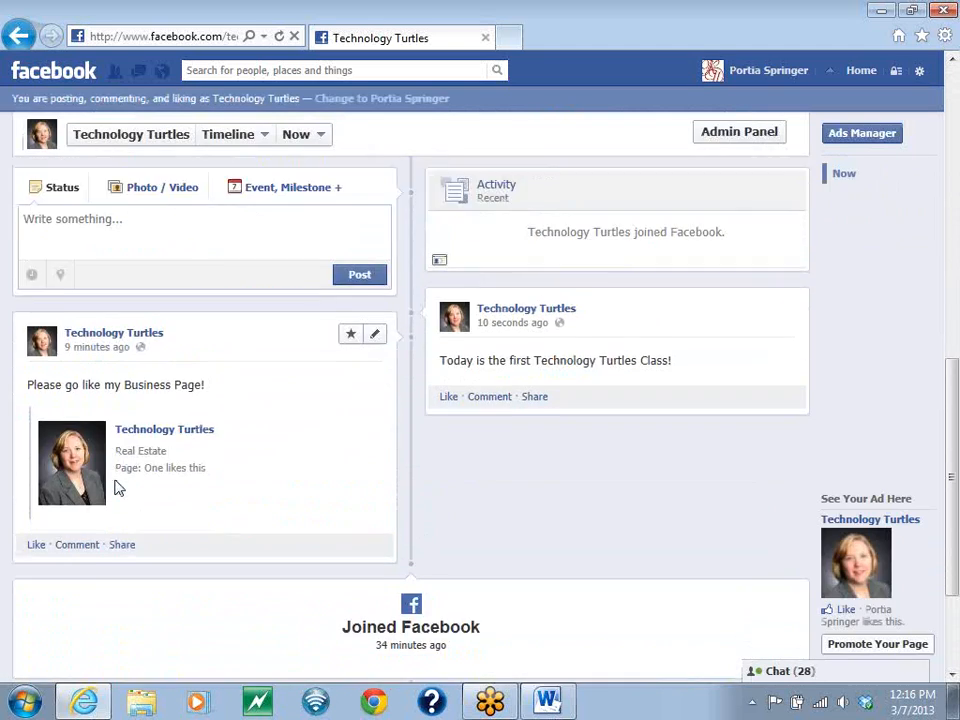
scroll(300, 330, "up", 2)
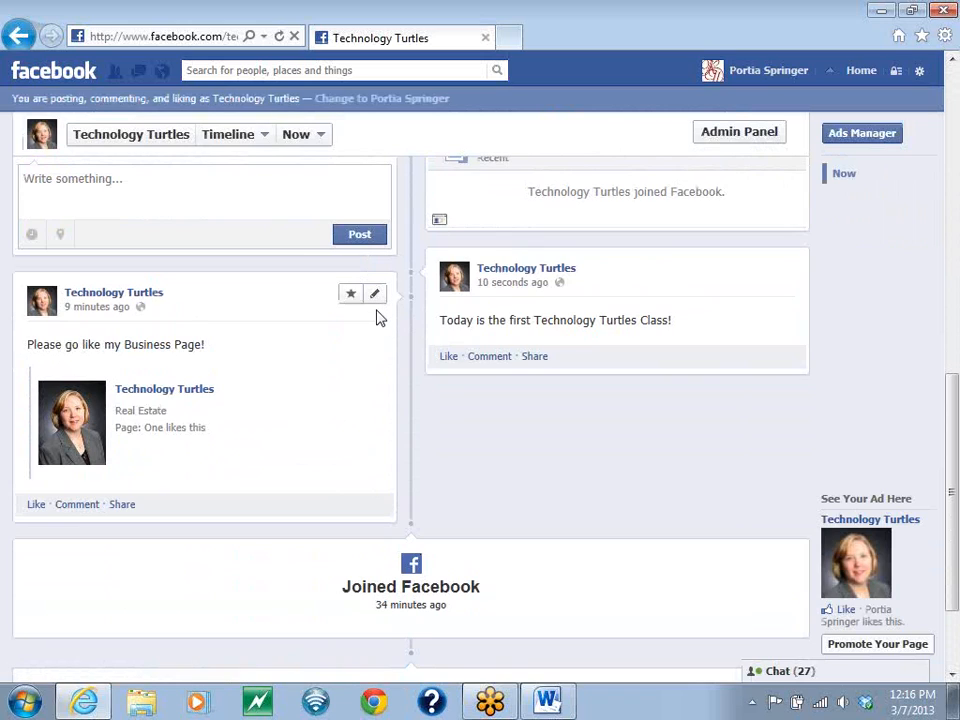
- Examine the edit options of the "Please go like my Business Page!" post, including Pin to Top, and close them without applying any
left_click(376, 297)
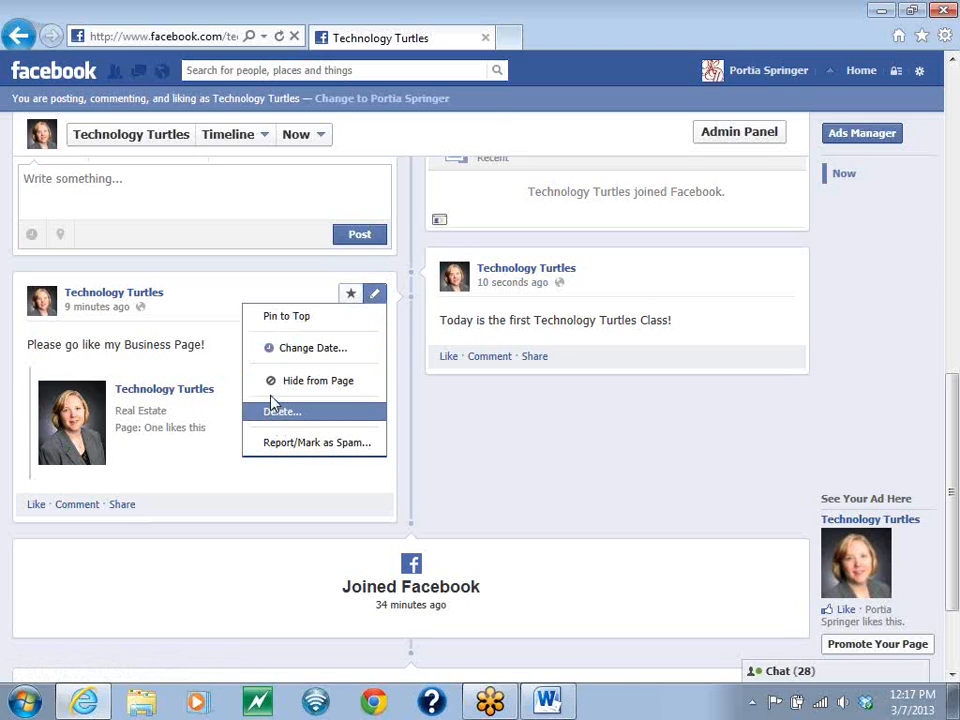
left_click(298, 319)
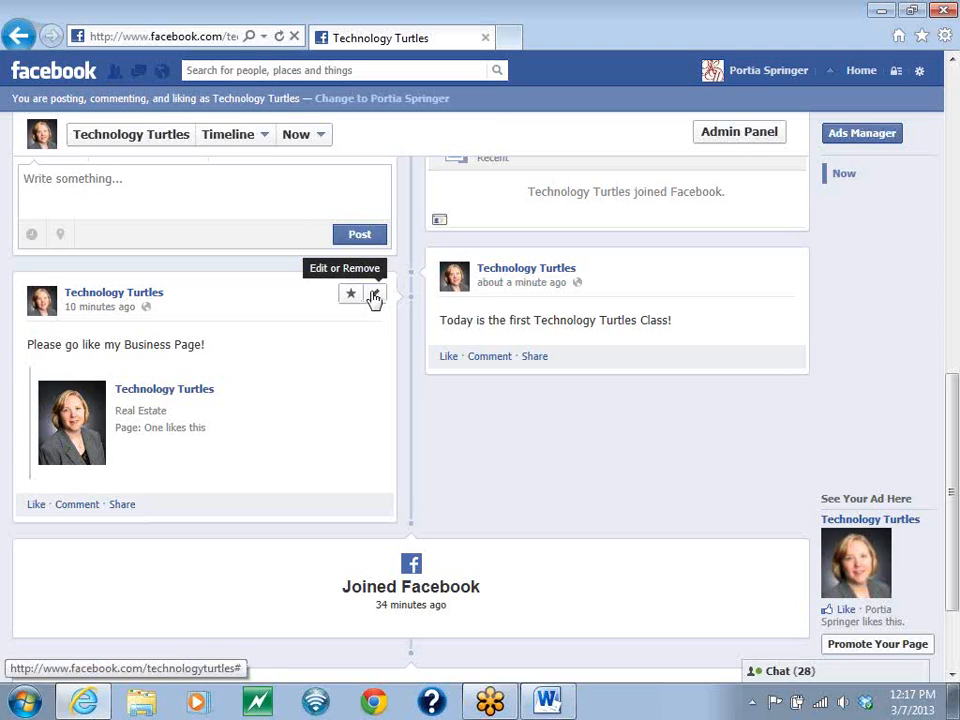
left_click(373, 296)
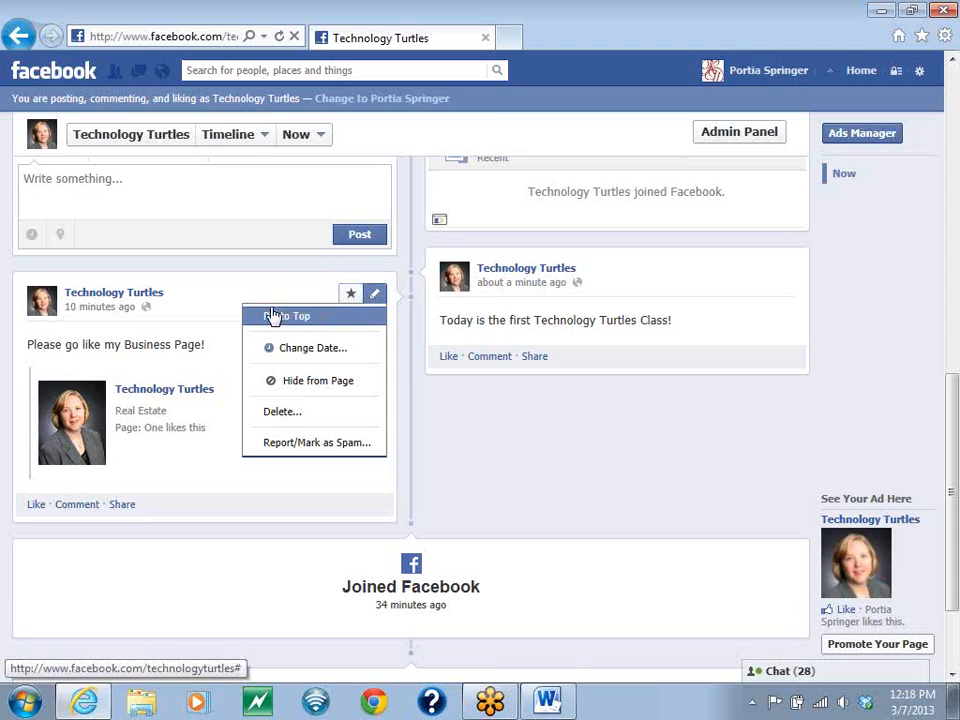
left_click(270, 316)
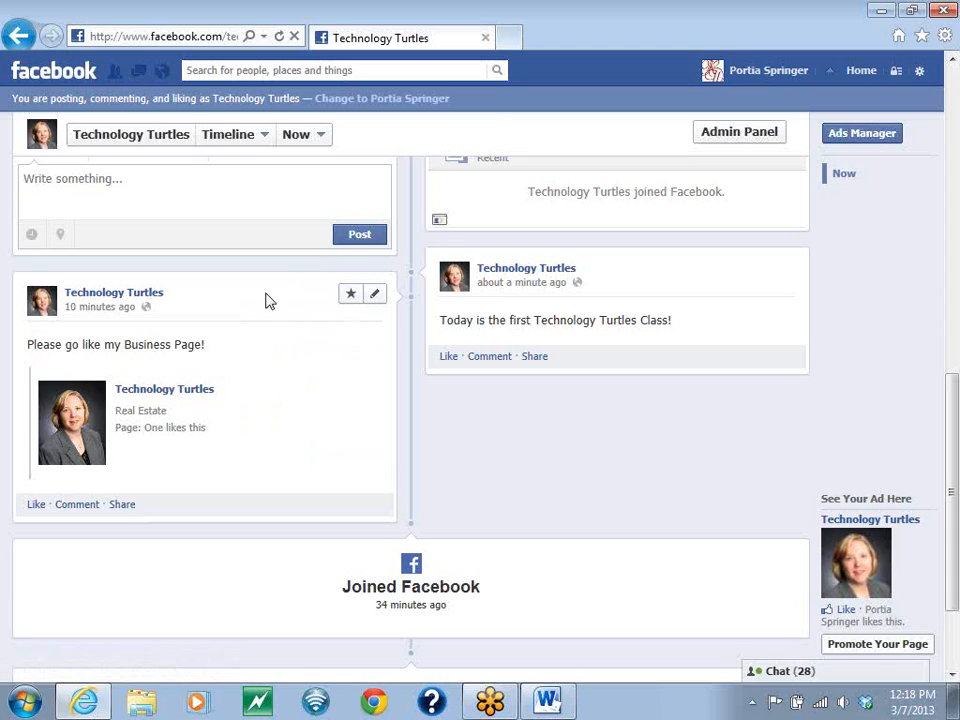
left_click(374, 296)
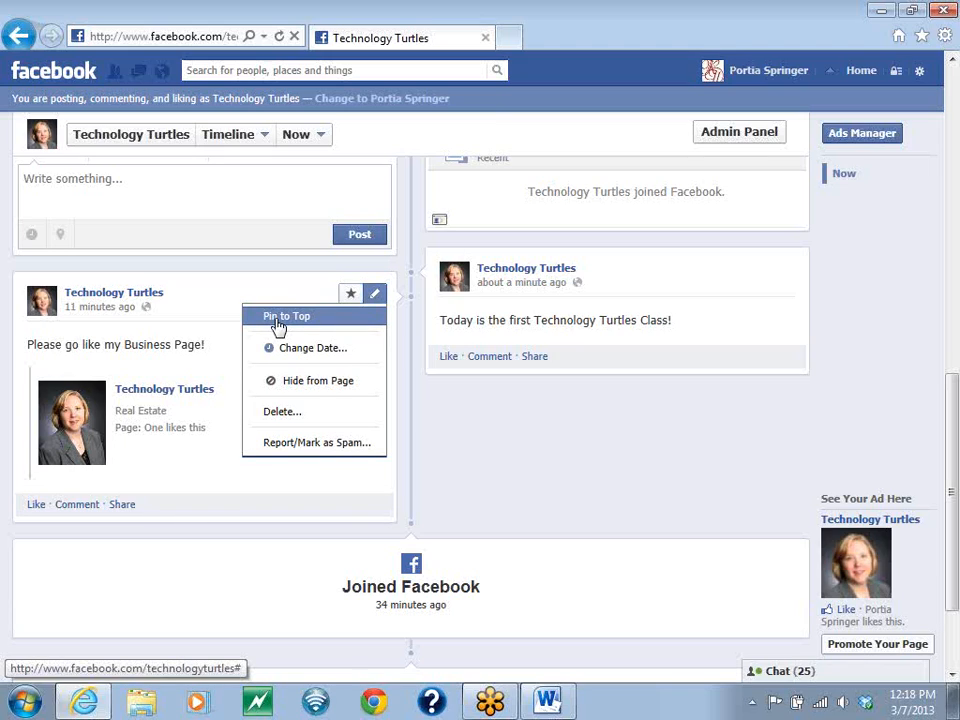
left_click(208, 298)
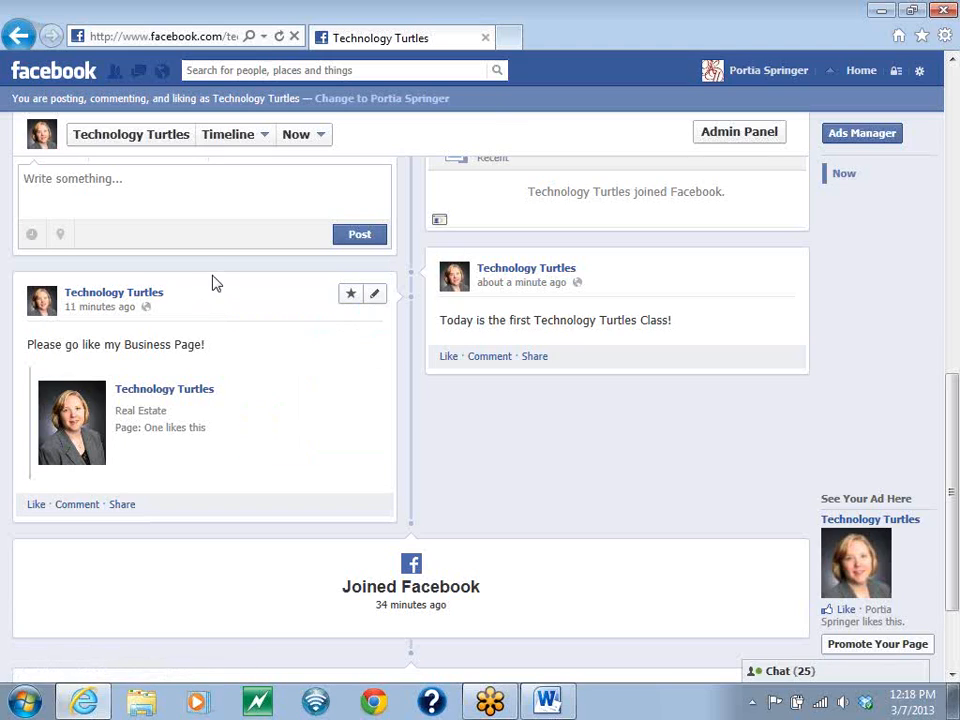
- Highlight the "Please go like my Business Page!" post across the full timeline width, and remove the highlight again
left_click(350, 296)
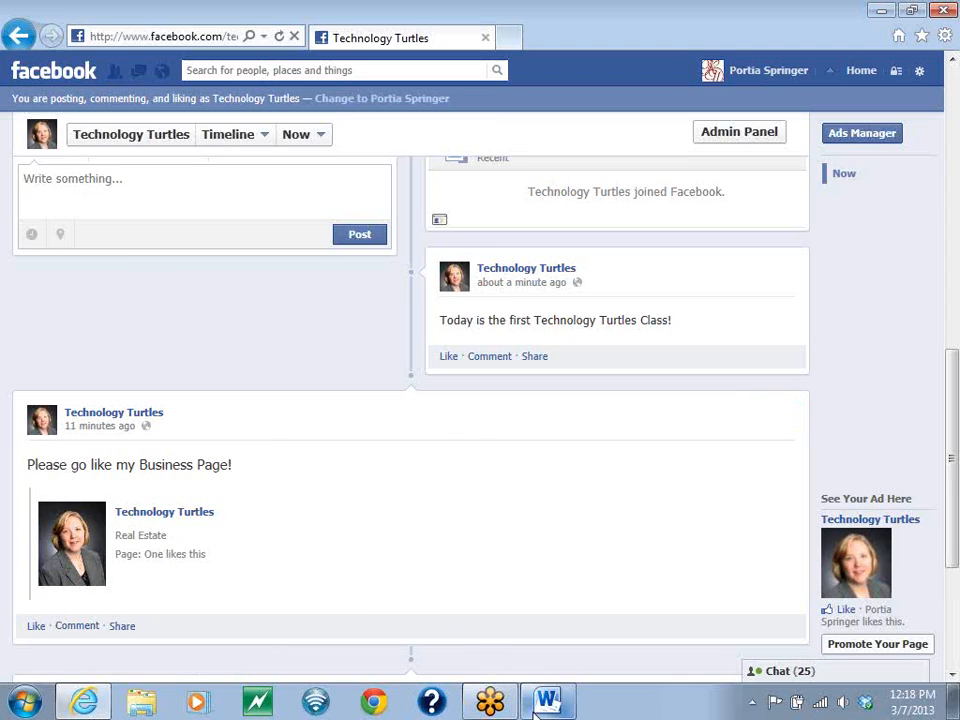
mouse_move(545, 700)
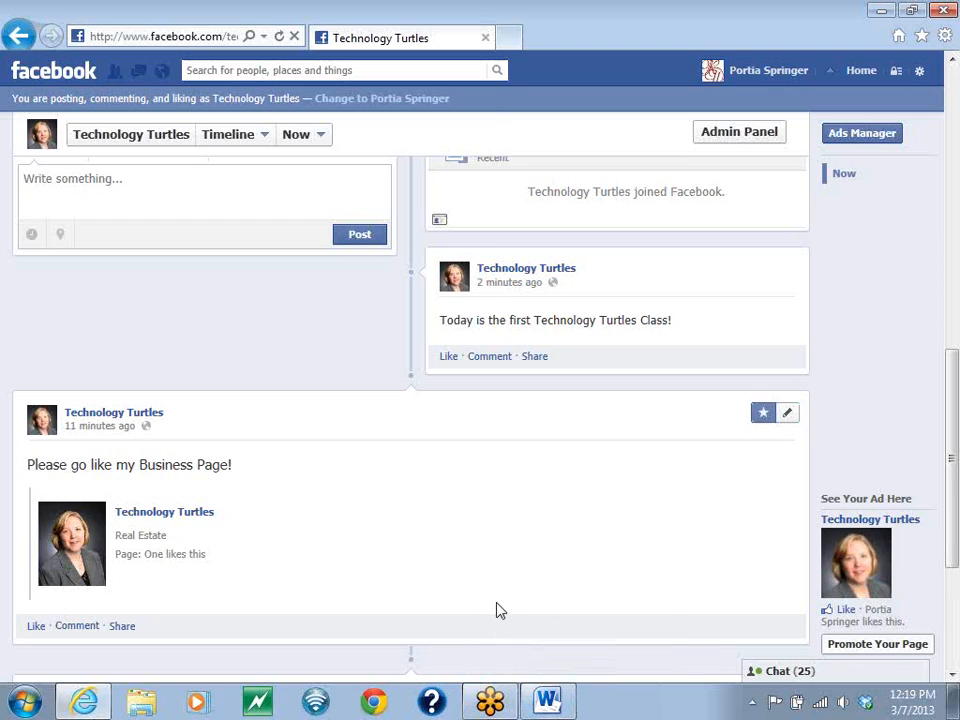
left_click(765, 417)
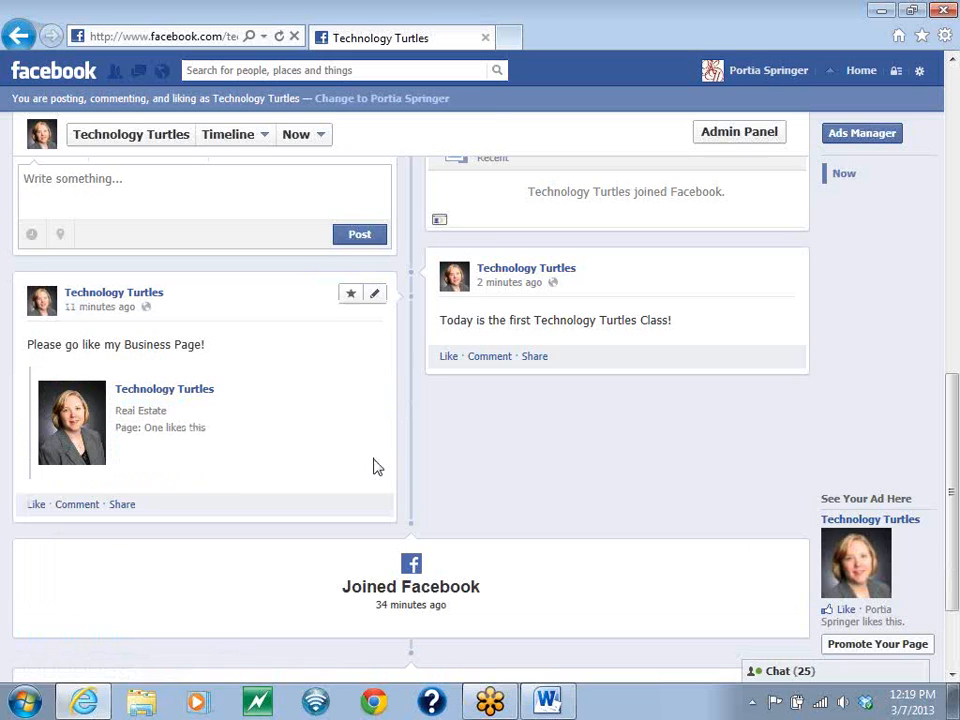
- Open the blog at careers.kwwaterford.com/blog in a new browser tab
scroll(257, 413, "up", 4)
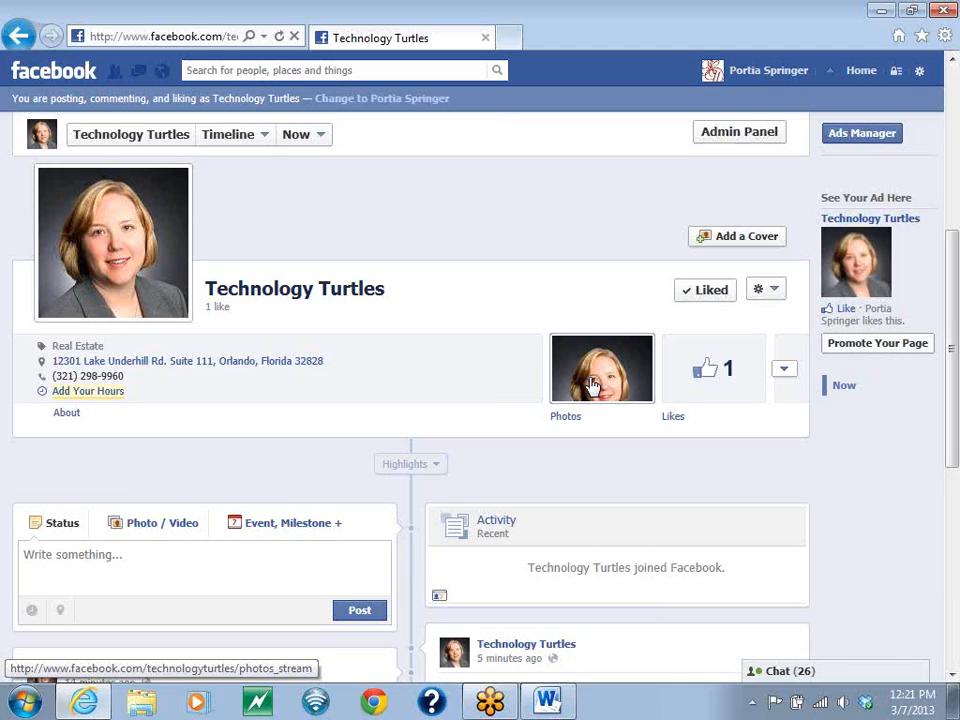
left_click(508, 37)
left_click(176, 36)
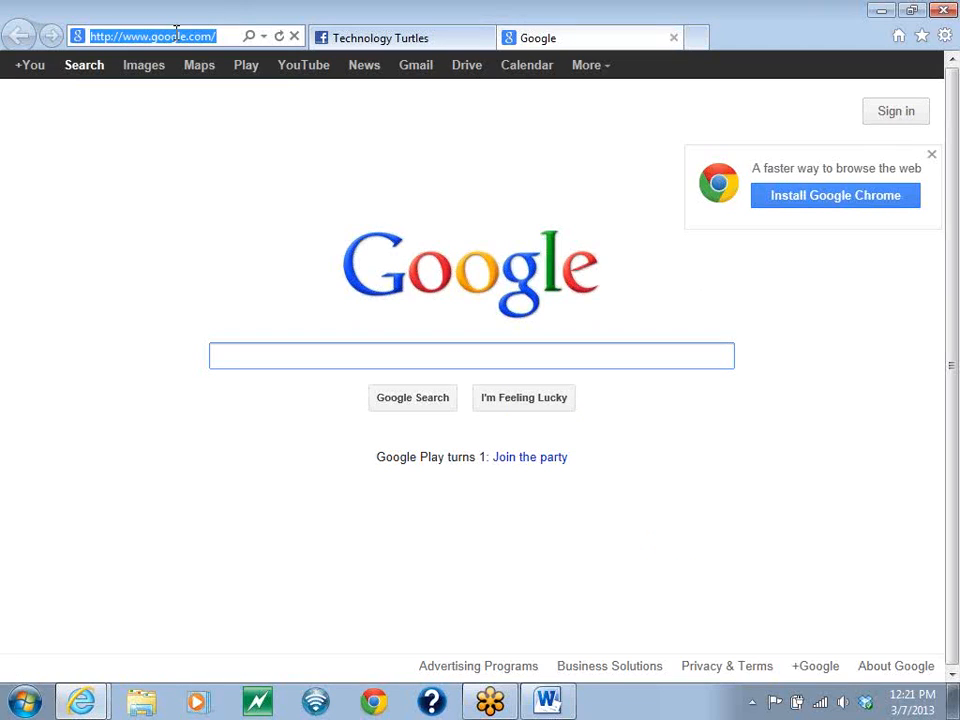
type("kw")
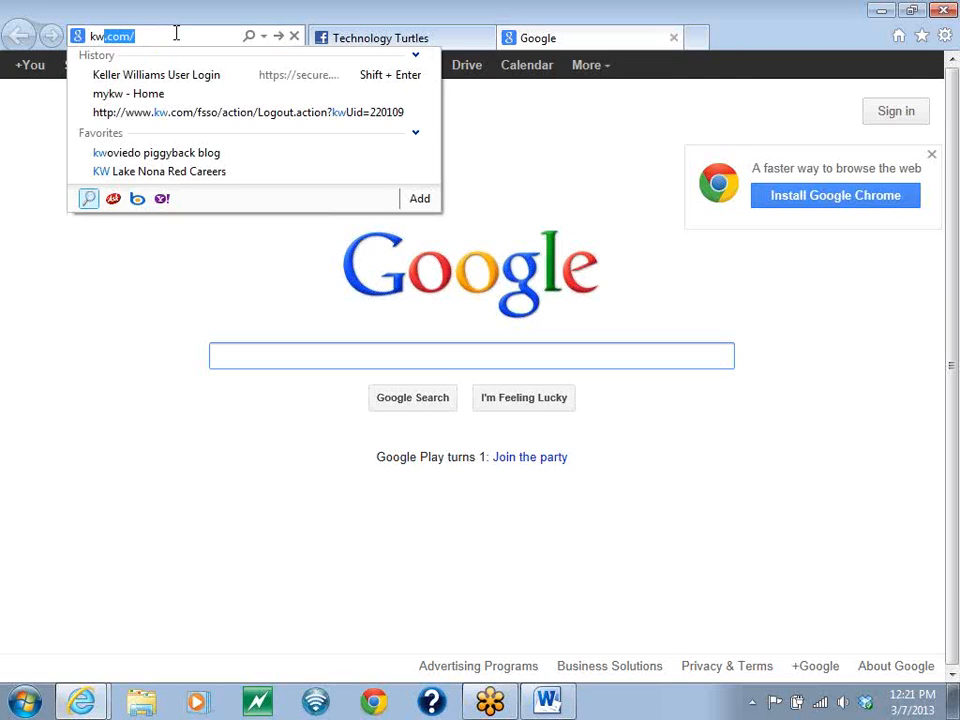
type("aterford.com")
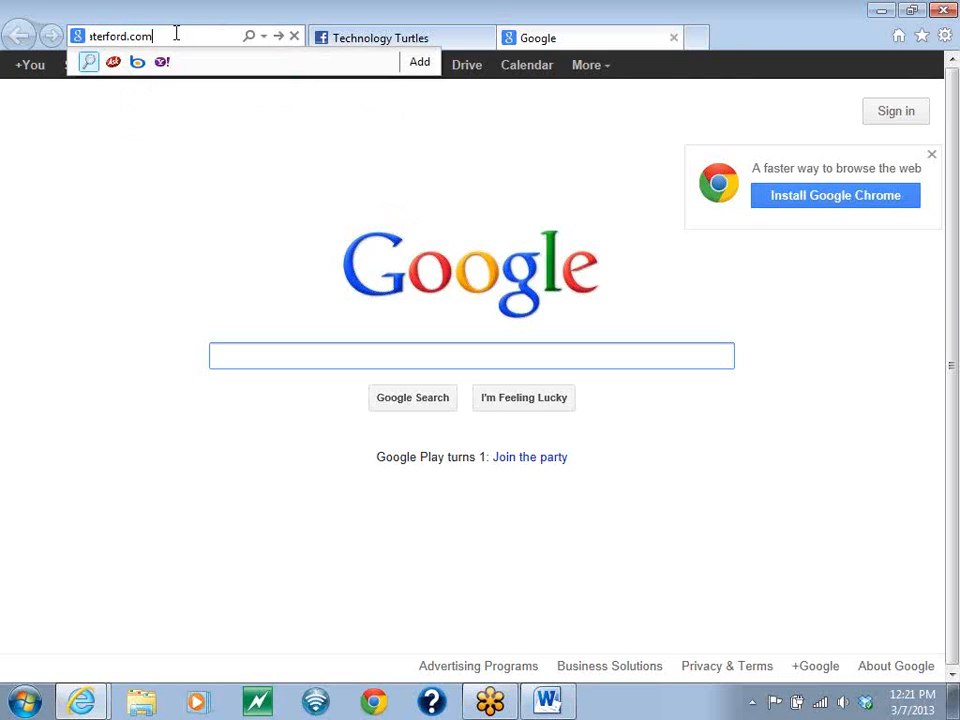
type("/blog")
key("Home")
type("care")
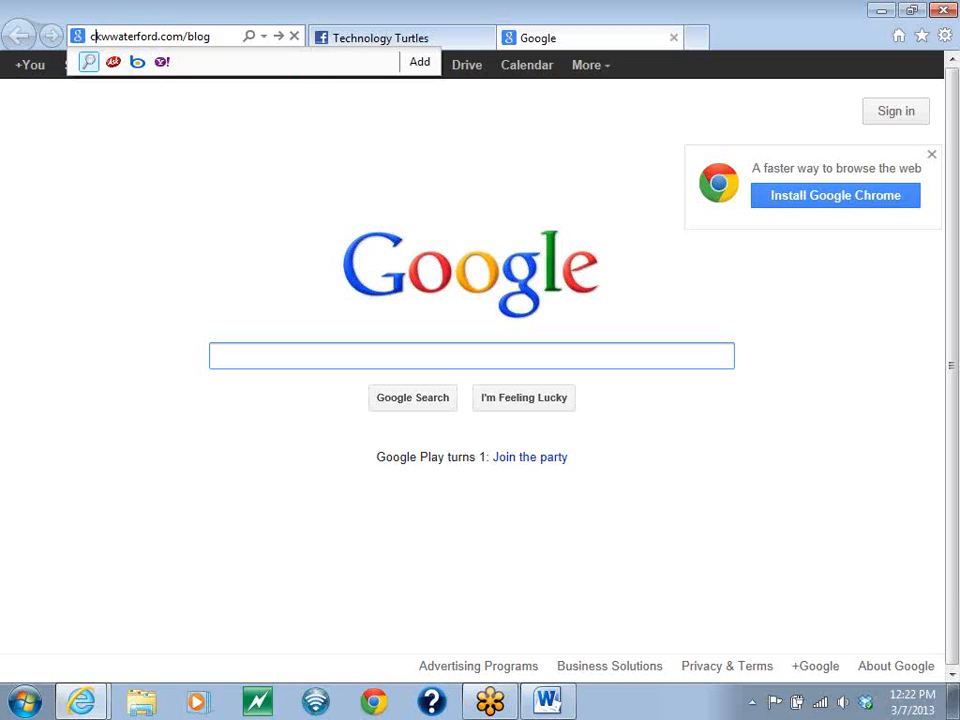
type("ers.")
key("Return")
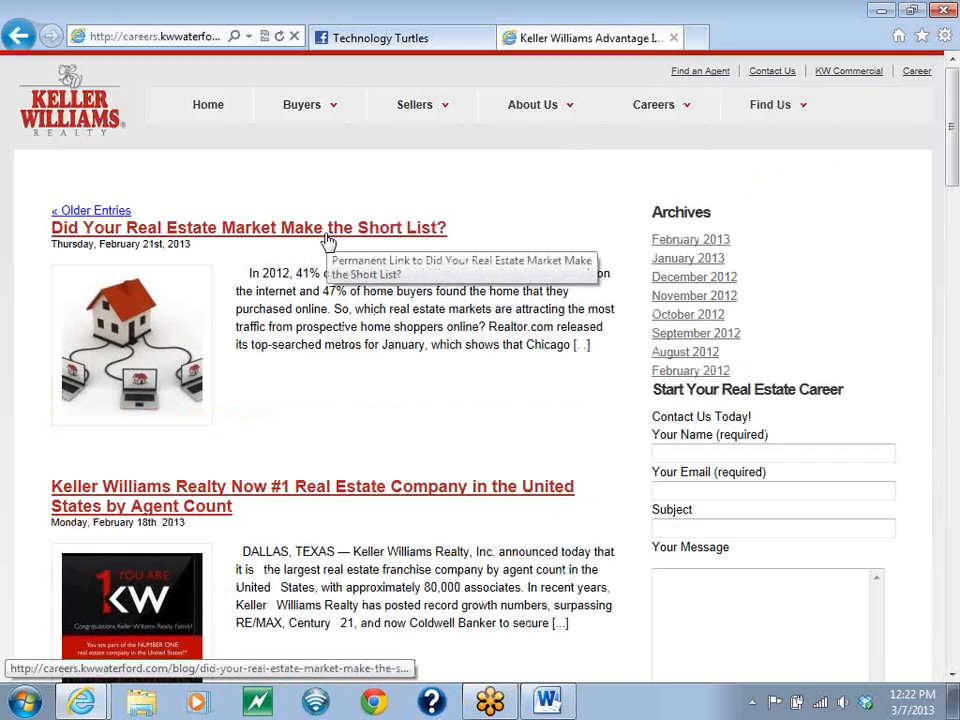
- Open the blog article "Did Your Real Estate Market Make the Short List?" and copy its web address
left_click(328, 241)
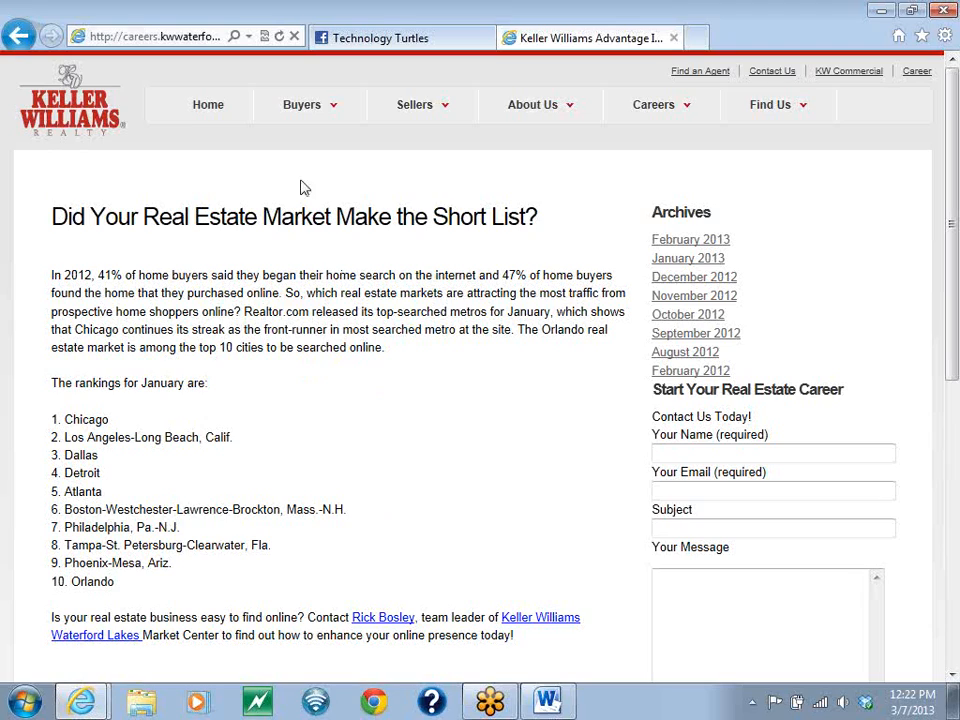
left_click(170, 38)
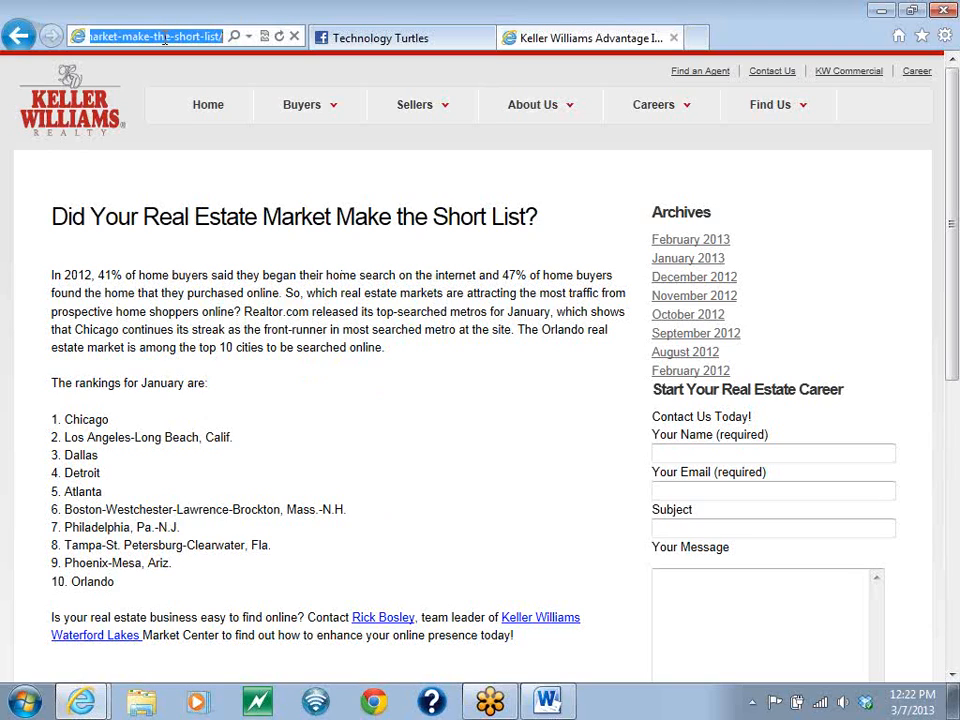
right_click(165, 38)
left_click(198, 96)
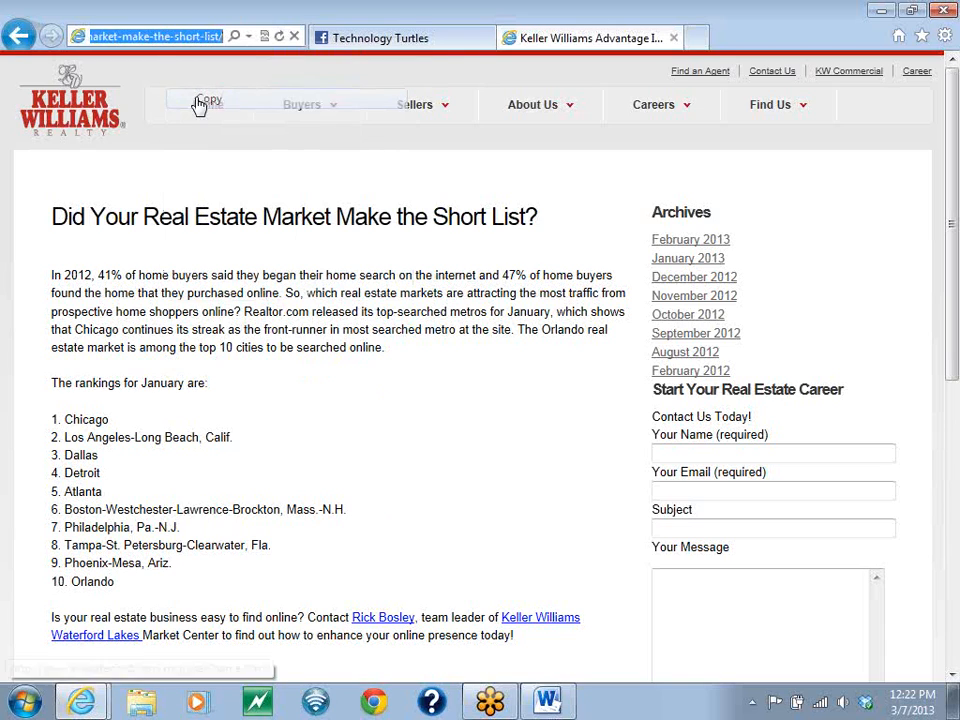
- Return to the Technology Turtles page and paste the copied article link into a new status update
left_click(376, 40)
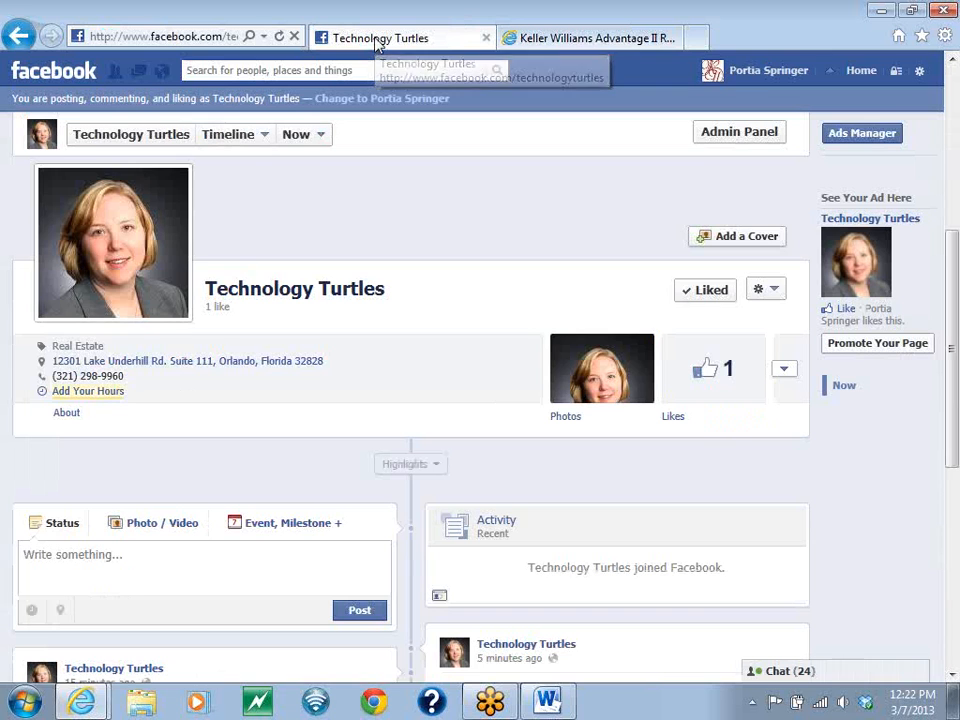
scroll(81, 444, "down", 2)
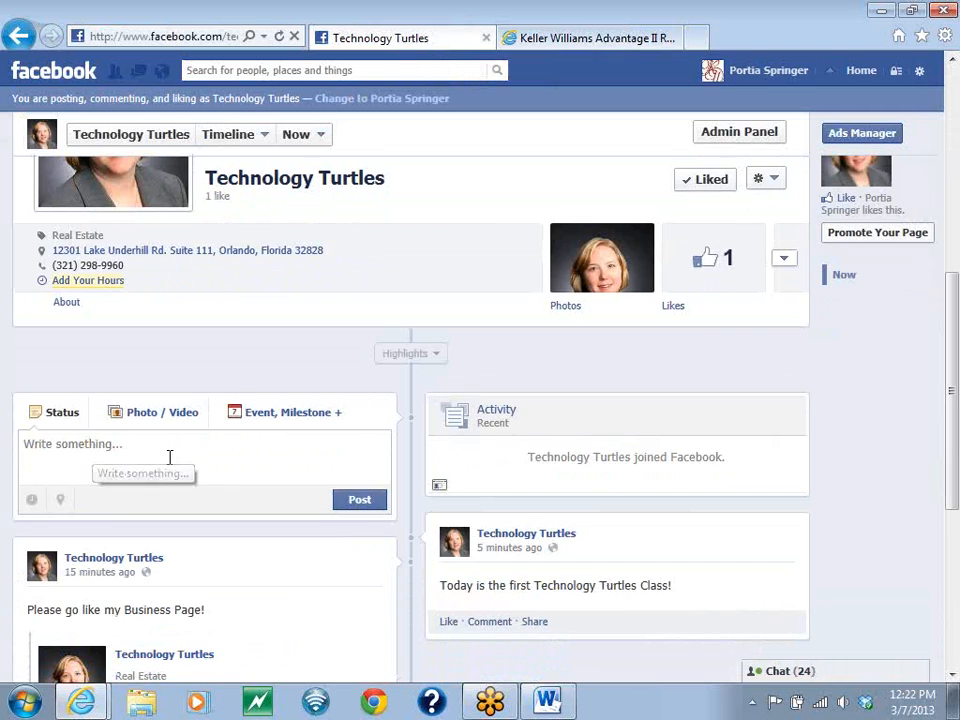
right_click(62, 455)
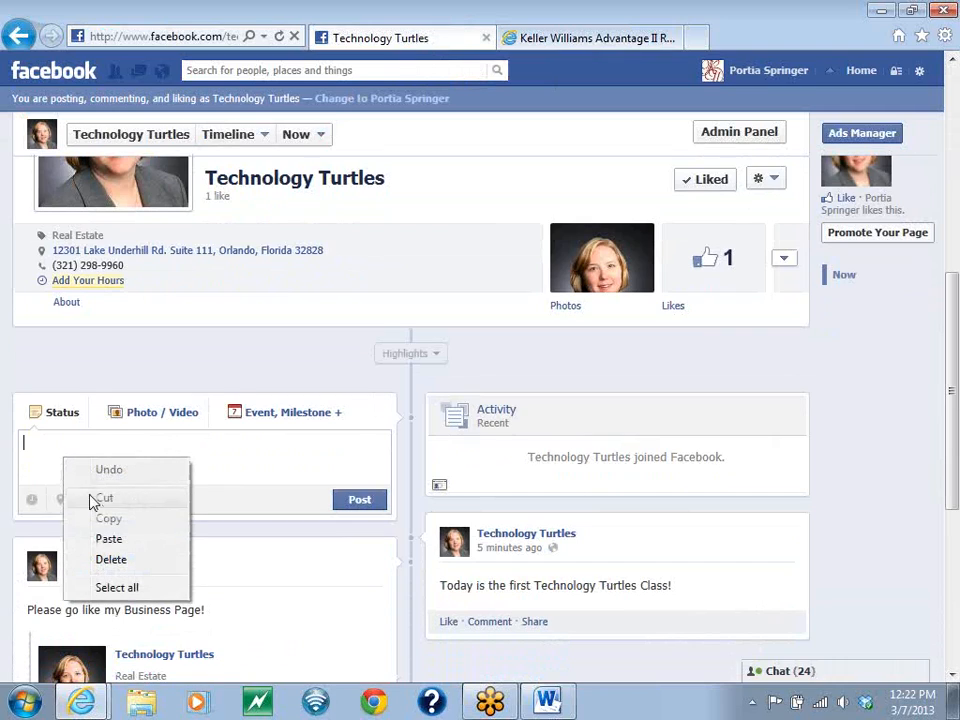
left_click(107, 538)
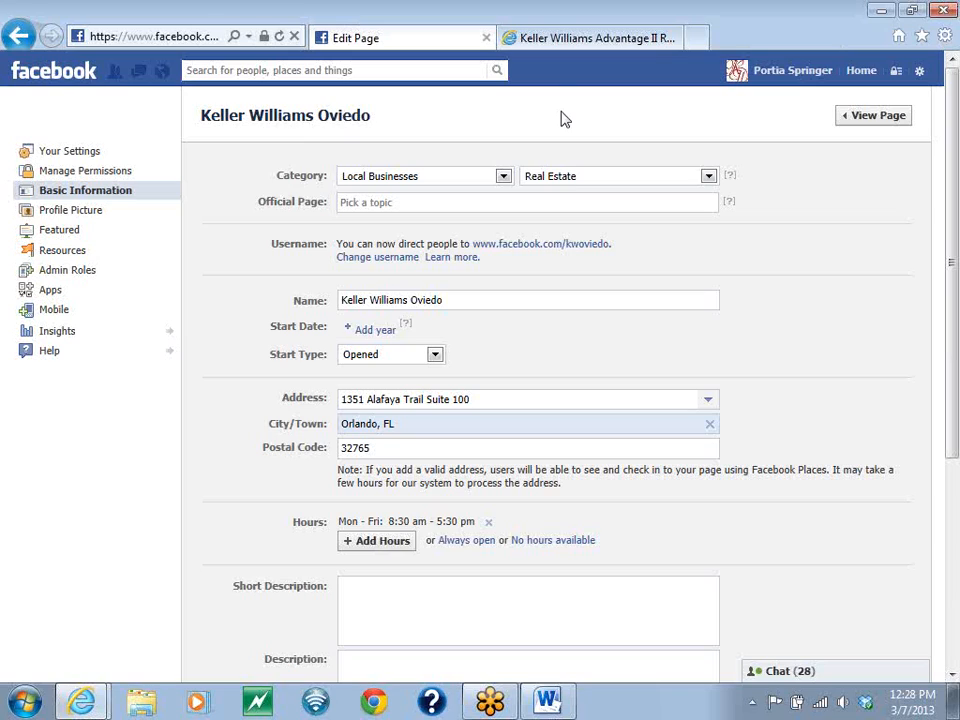
- Switch to using Facebook as Keller Williams Oviedo and examine the latest posts and reach on its Insights graph
left_click(166, 37)
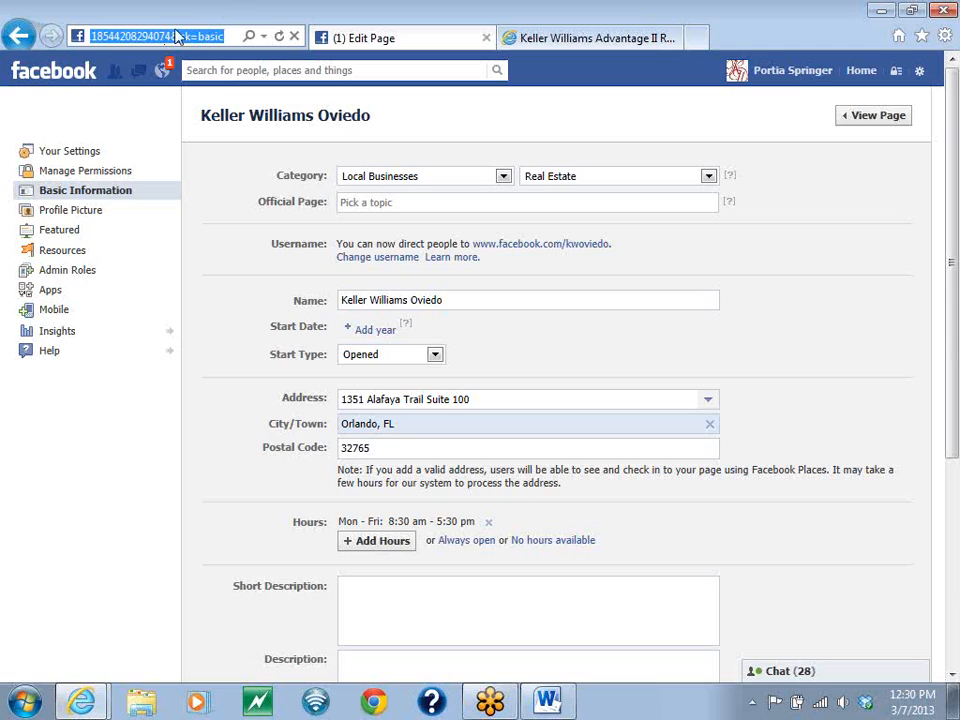
left_click(922, 76)
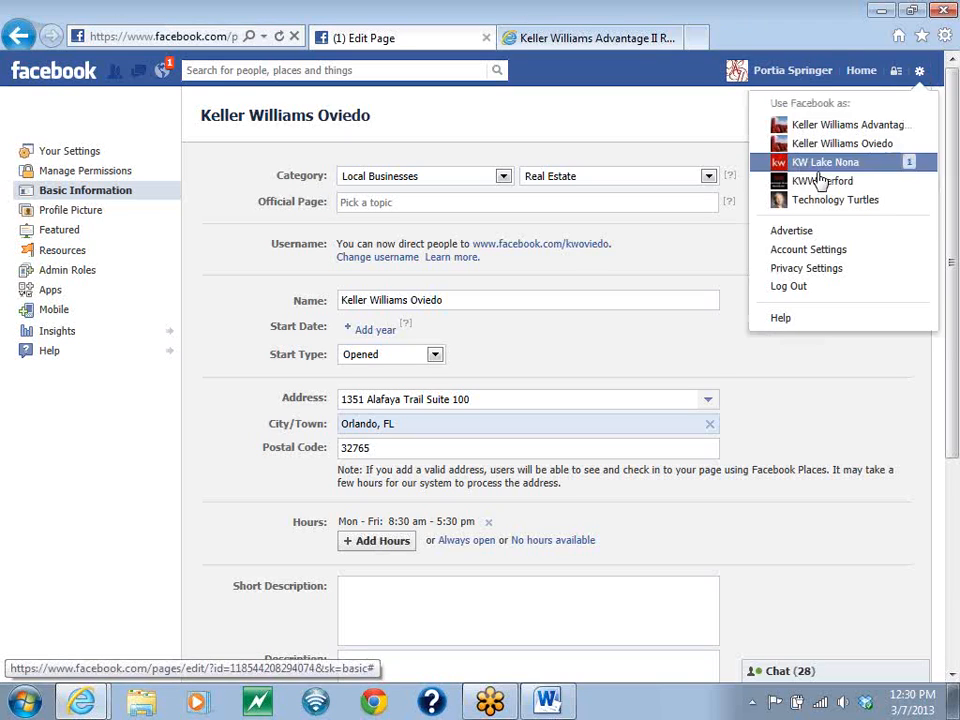
left_click(838, 145)
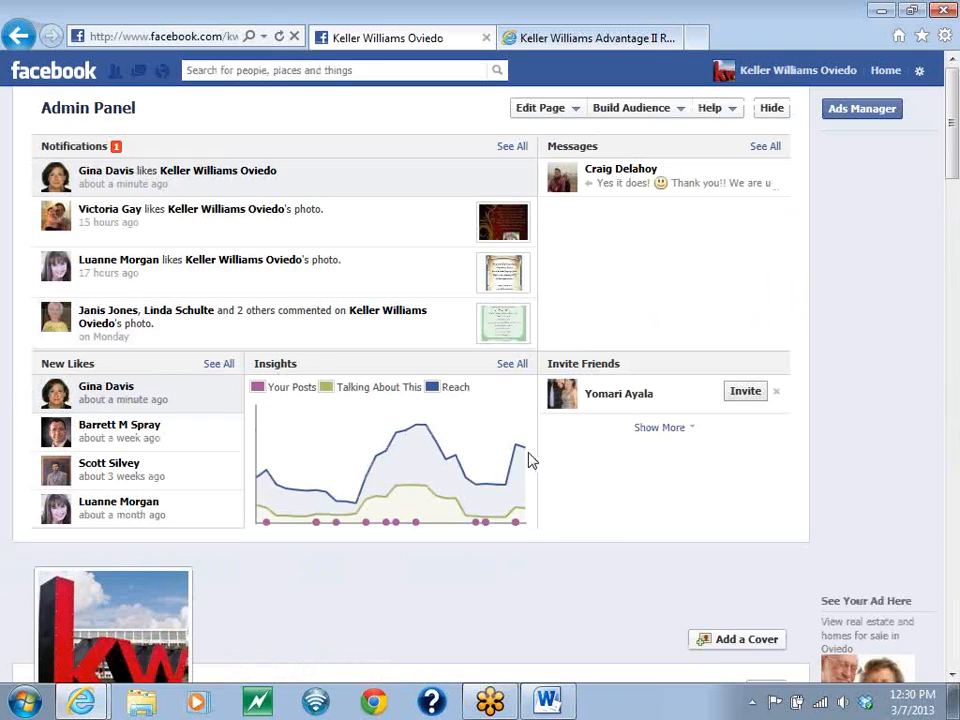
mouse_move(523, 454)
mouse_move(524, 510)
mouse_move(517, 452)
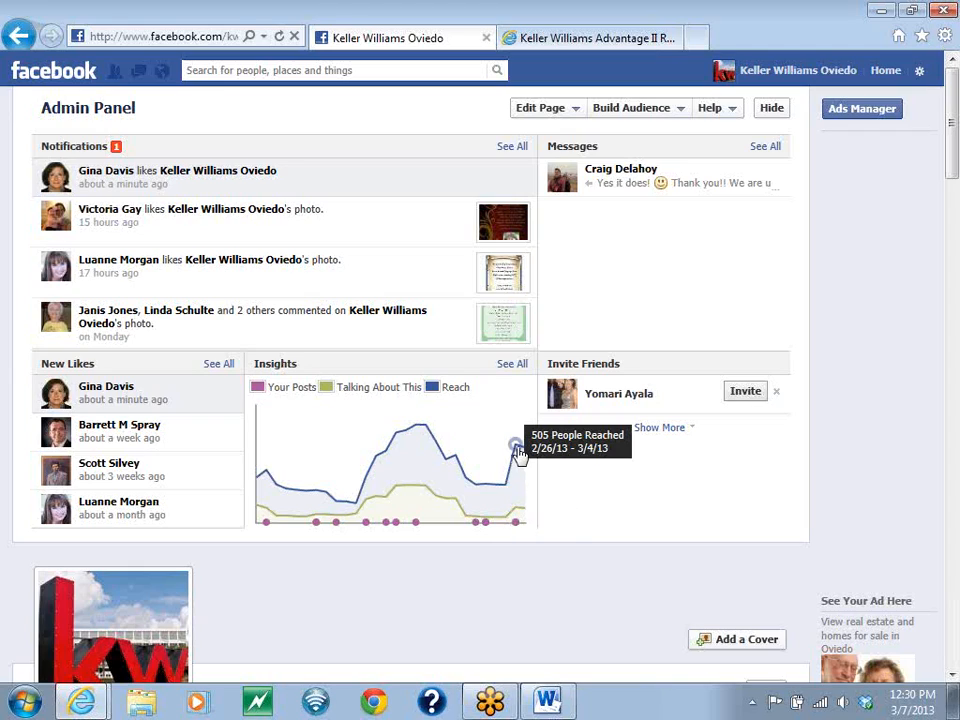